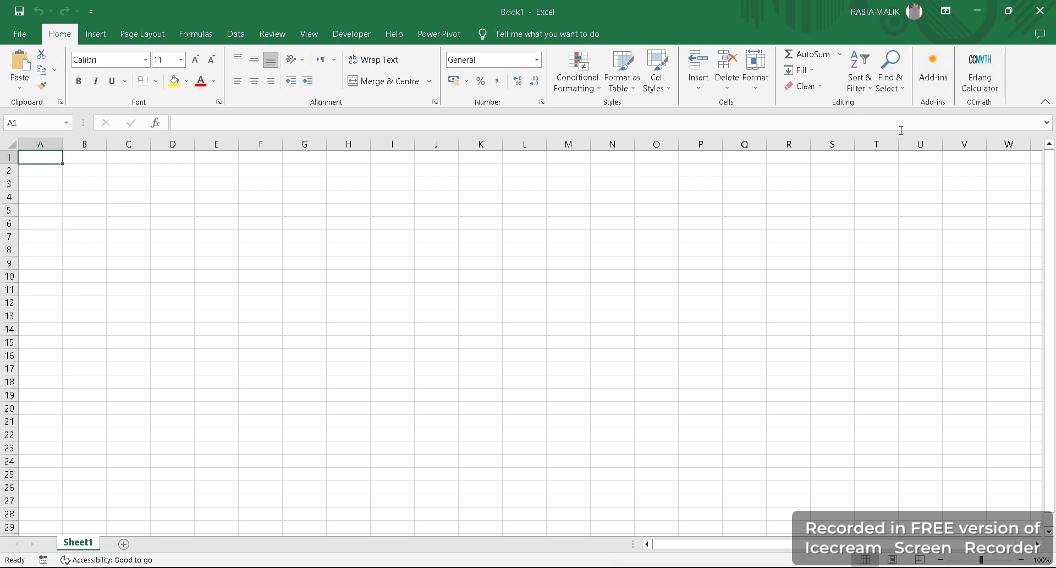
Look through the Insert tab's PivotTable options without creating a PivotTable
click(989, 76)
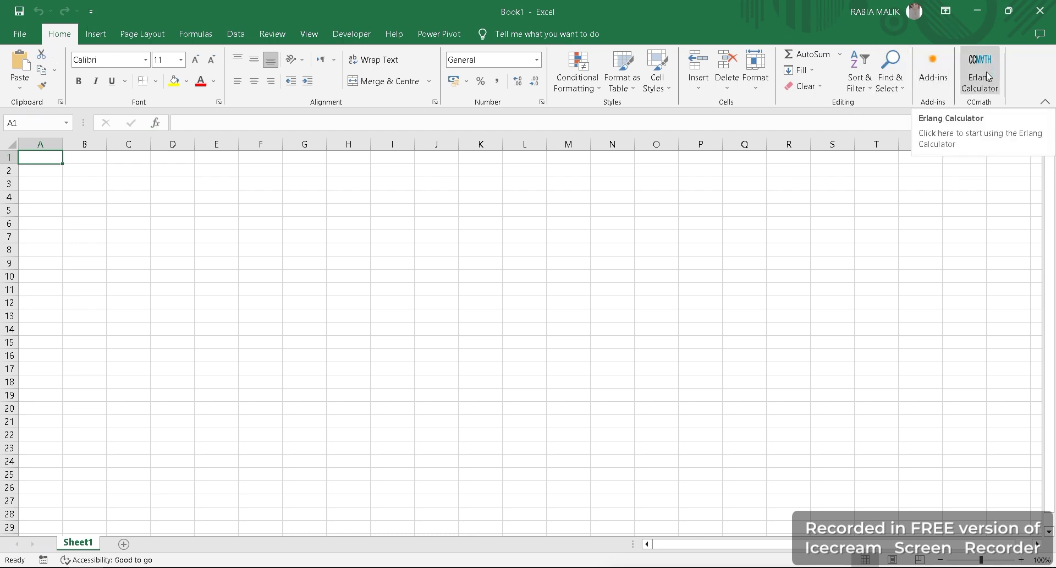
click(105, 37)
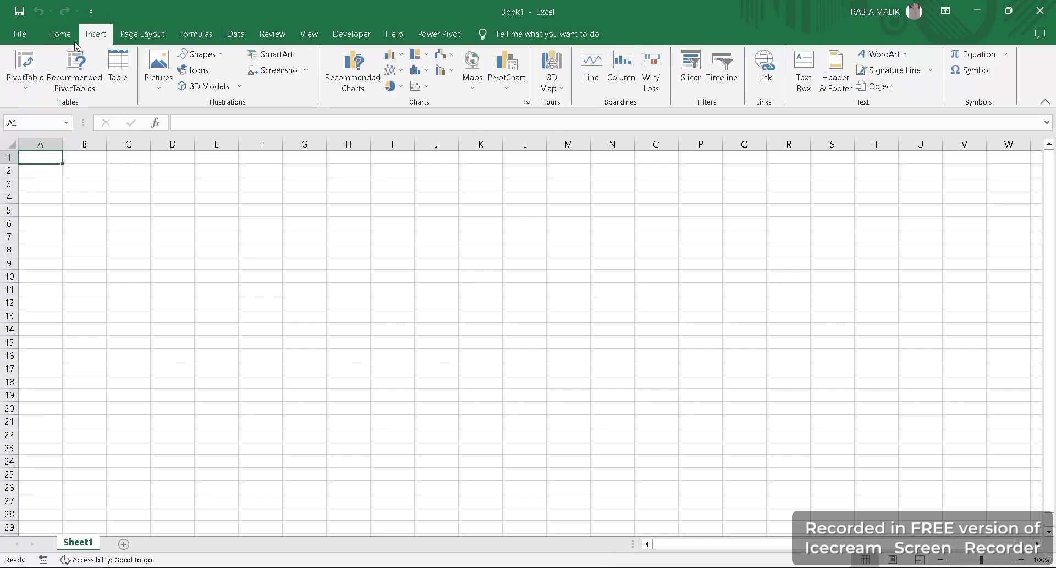
click(26, 91)
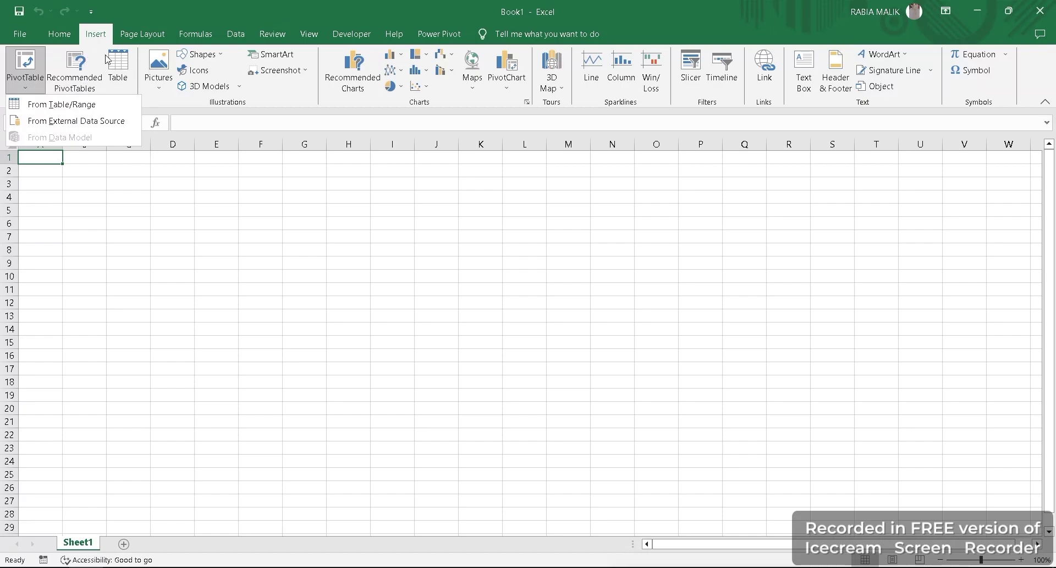
click(74, 35)
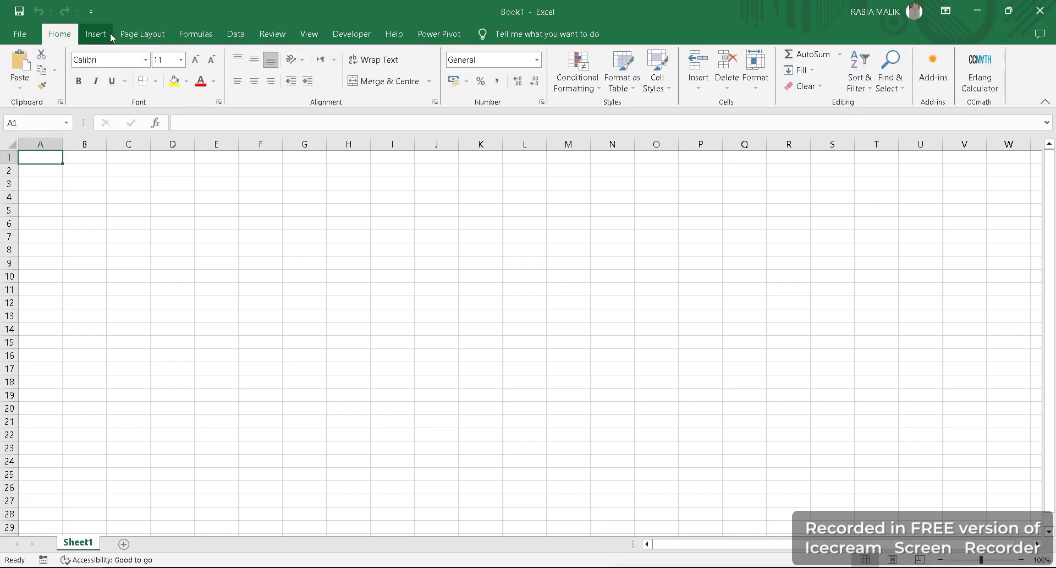
click(101, 35)
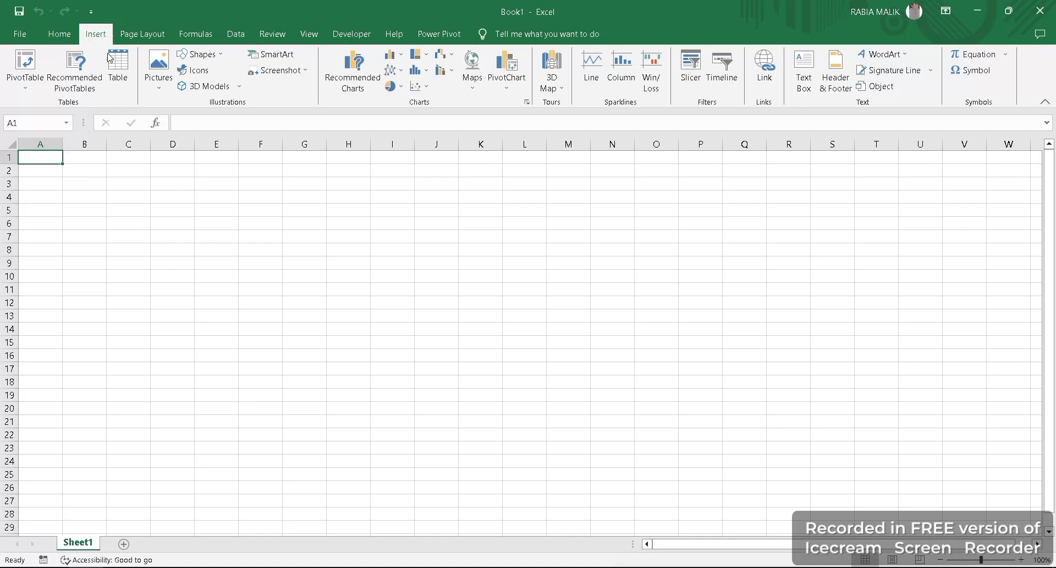
Start a table from cell A1, then cancel the Create Table dialog
click(117, 82)
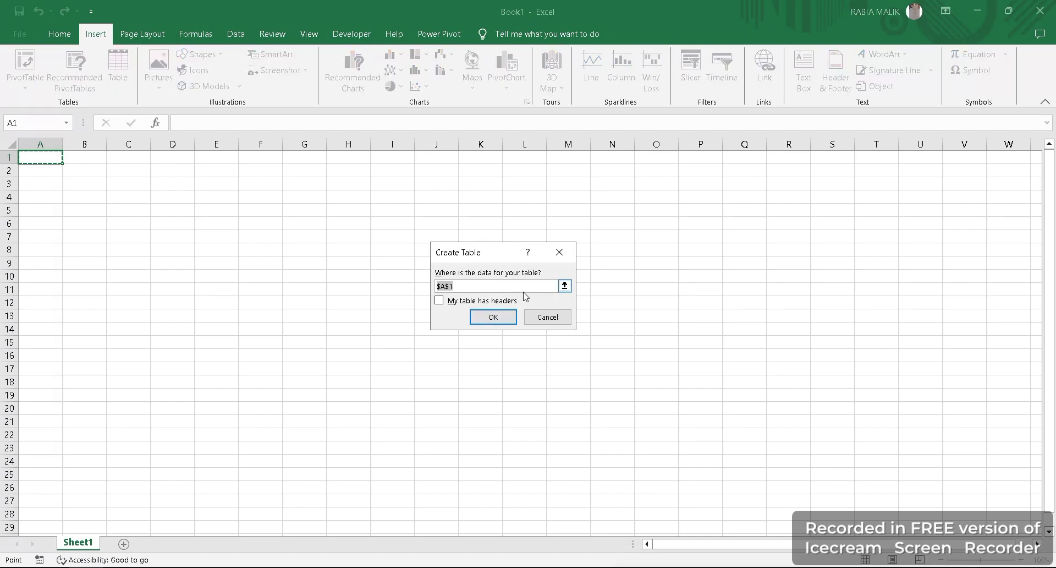
drag(467, 286, 420, 288)
click(547, 317)
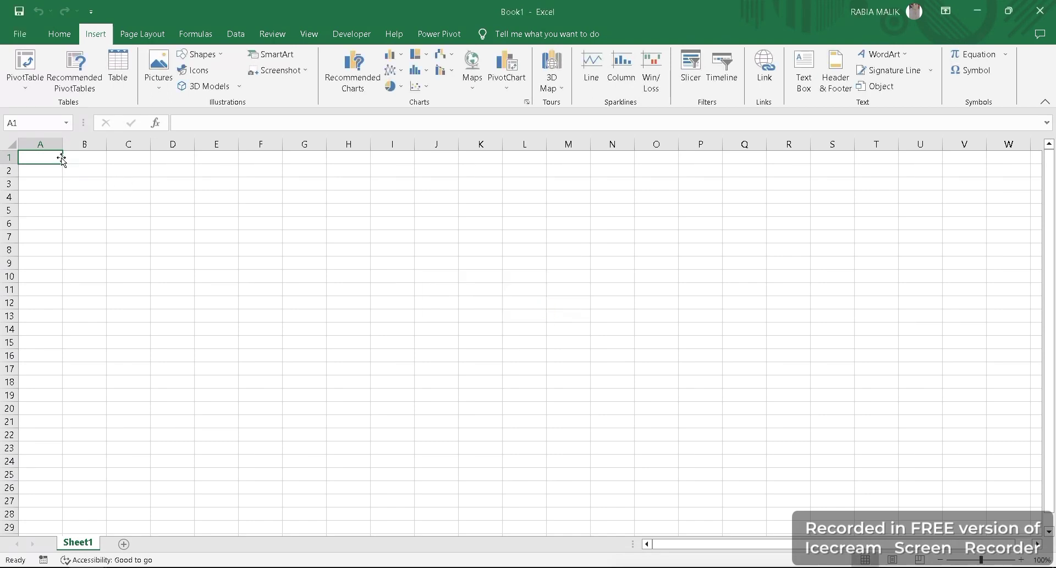
Extend a cell selection from A1 across and down with Shift+arrow keys
mouse_move(59, 164)
mouse_down()
mouse_move(106, 172)
mouse_move(313, 274)
mouse_move(59, 163)
mouse_up()
key(shift+Right)
key(shift+Right)
key(shift+Right)
key(shift+Right)
key(shift+Right)
key(shift+Down)
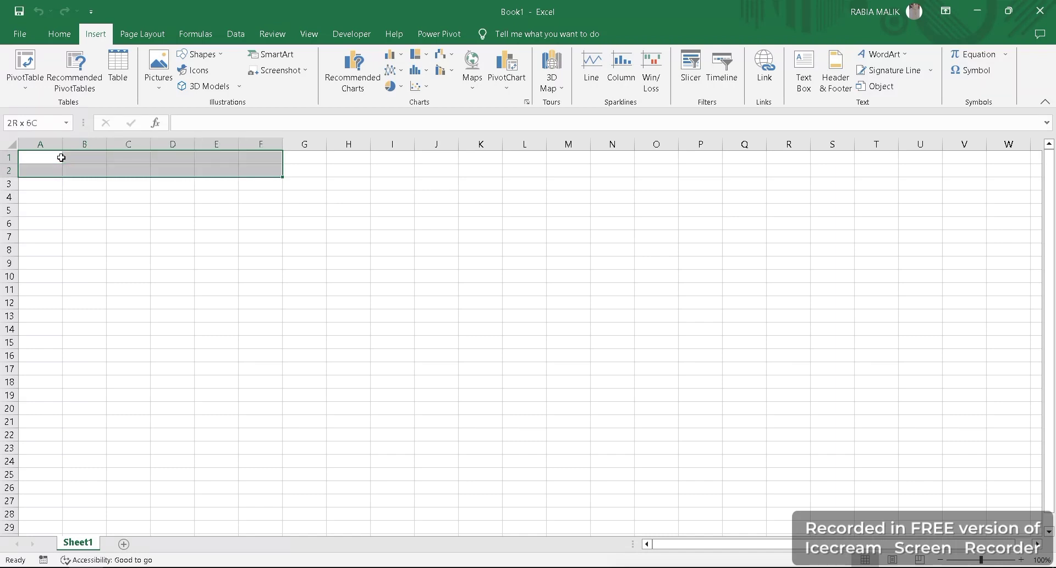
key(shift+Down)
key(shift+Down)
key(shift+Down)
key(shift+Down)
key(shift+Down)
key(shift+Down)
key(shift+Down)
key(shift+Right)
key(shift+Right)
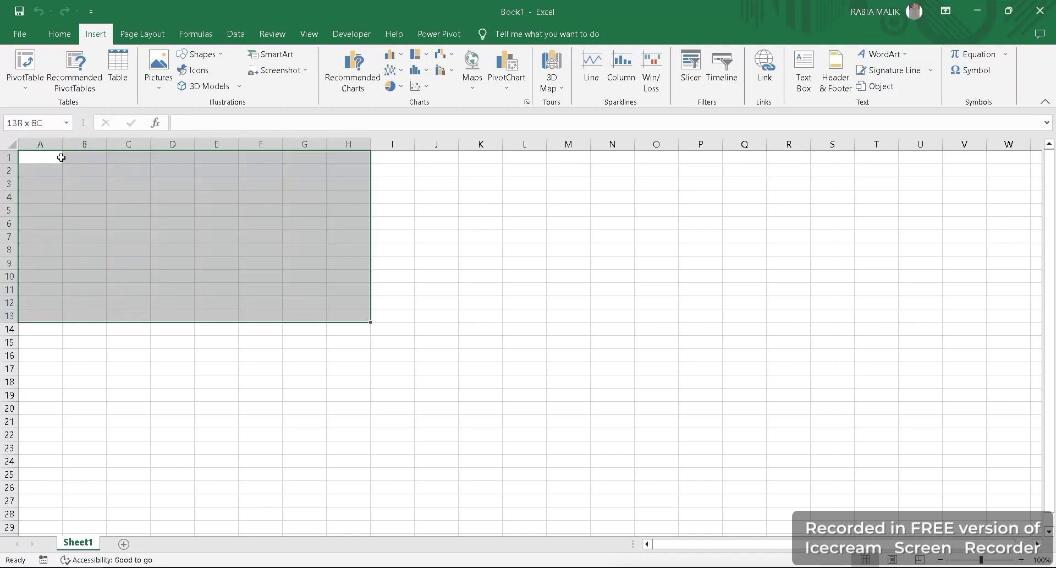
key(shift+Right)
key(shift+Down)
key(shift+Down)
key(shift+Down)
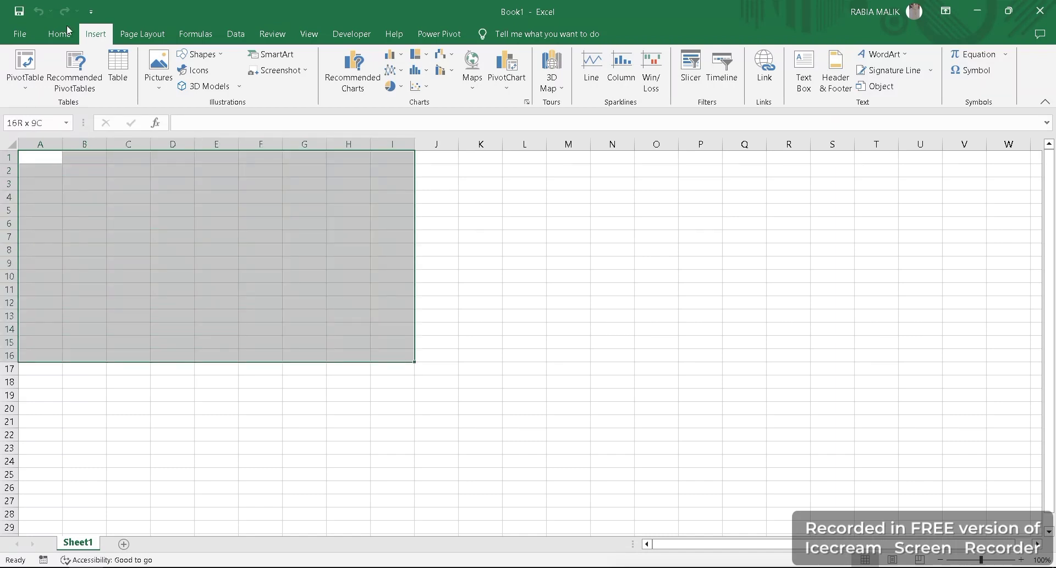
Create a table over $A$1:$O$29 with its first row as headers
click(119, 77)
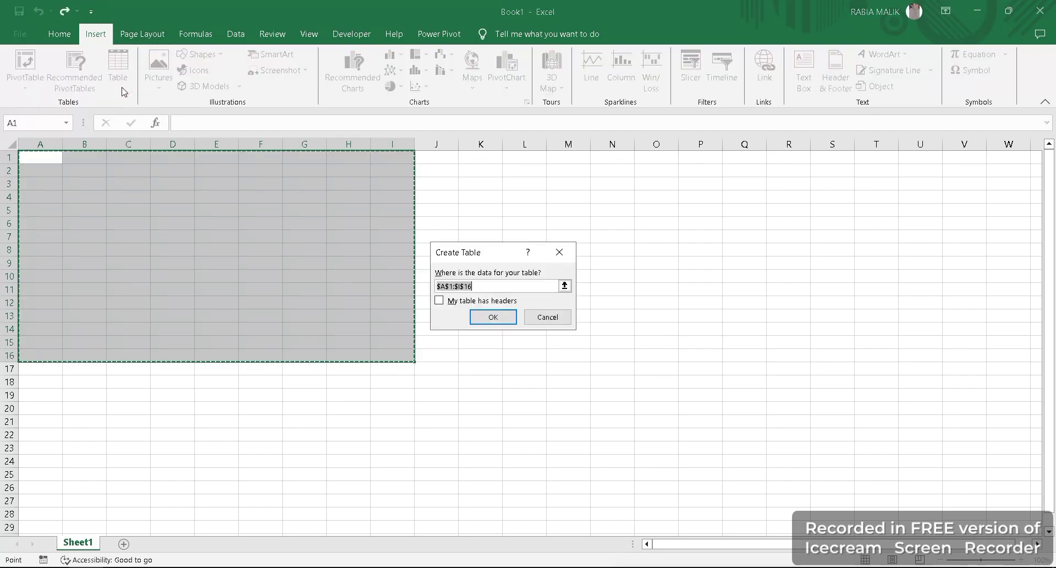
click(481, 286)
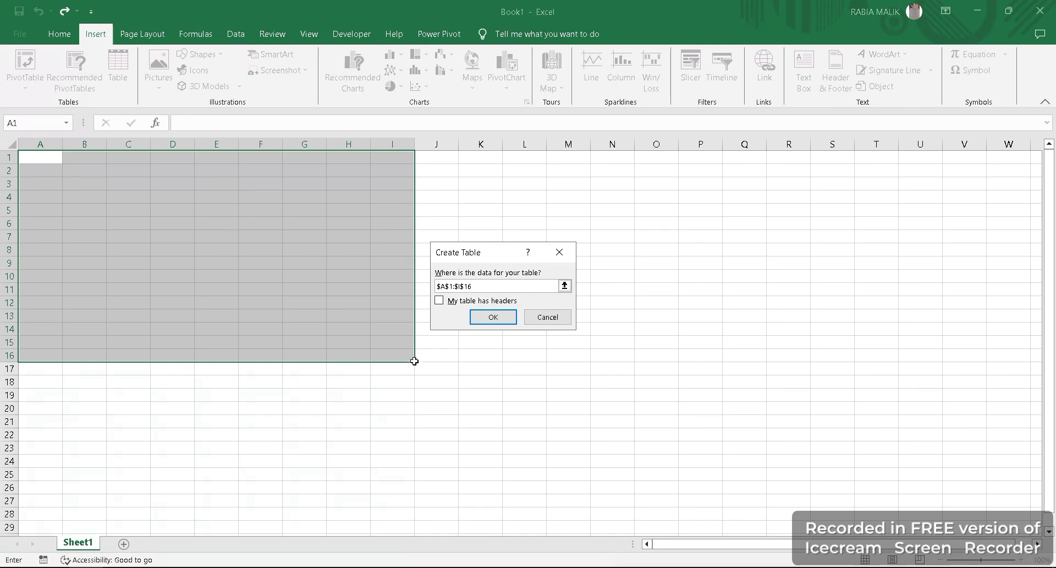
drag(410, 364, 430, 406)
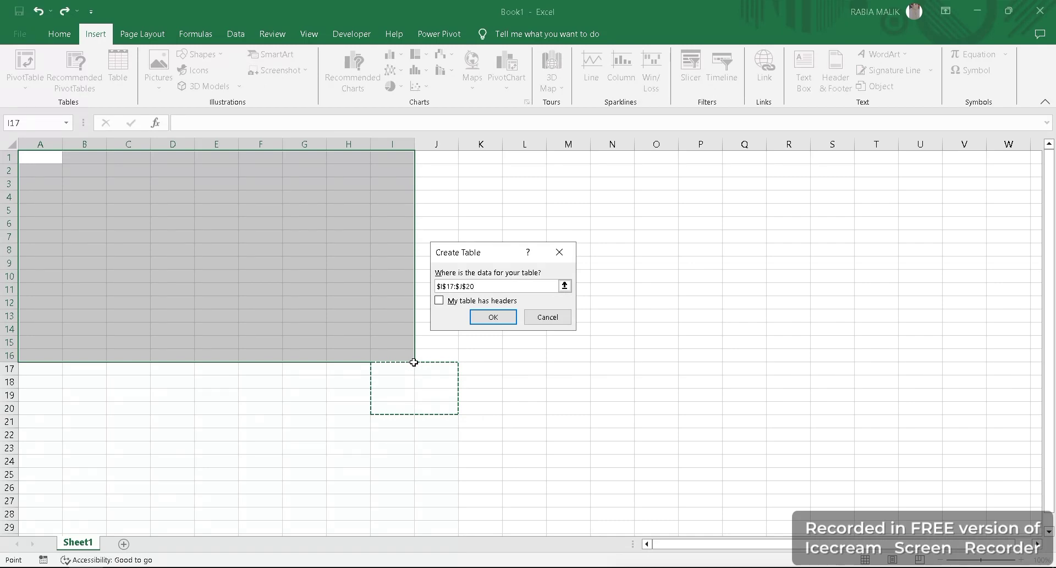
drag(416, 363, 416, 359)
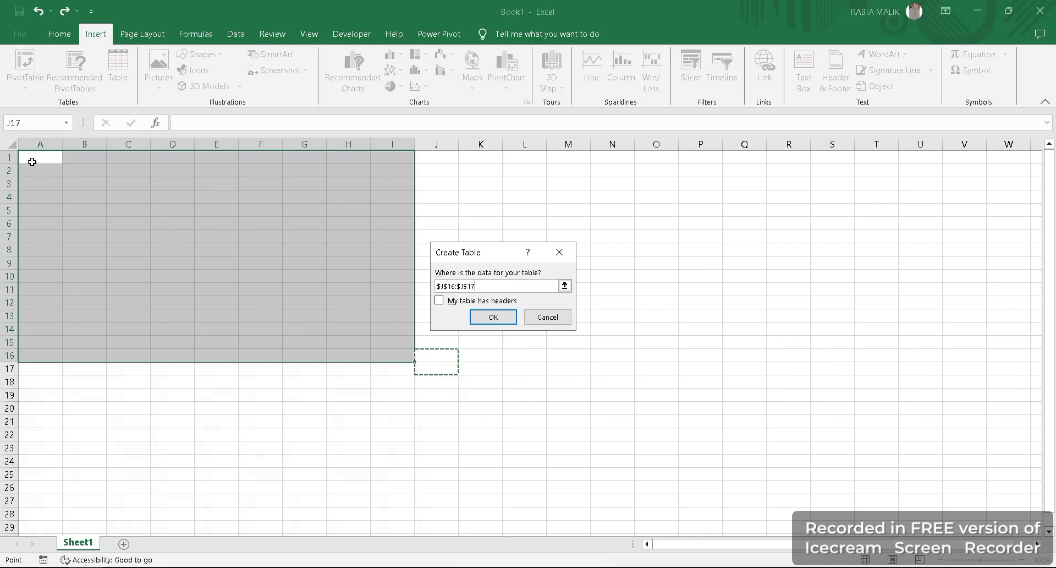
mouse_move(32, 162)
mouse_down()
mouse_move(607, 513)
mouse_move(648, 491)
mouse_up()
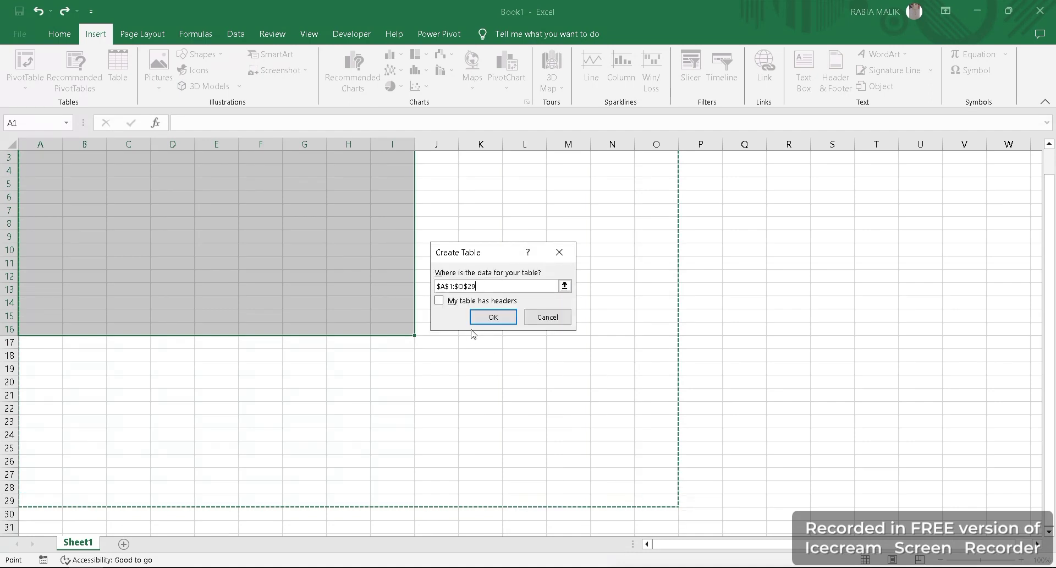
click(439, 301)
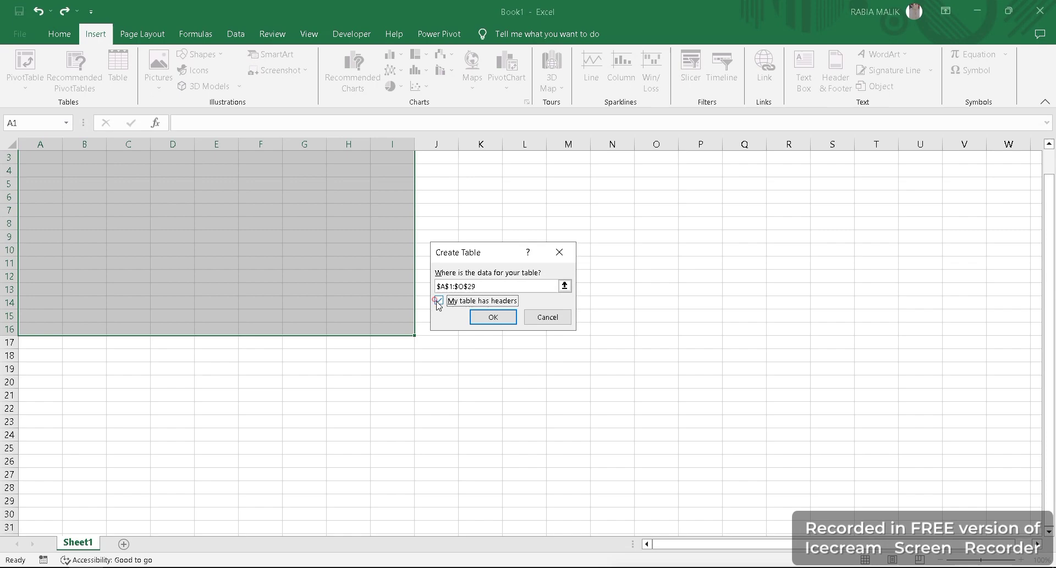
click(478, 317)
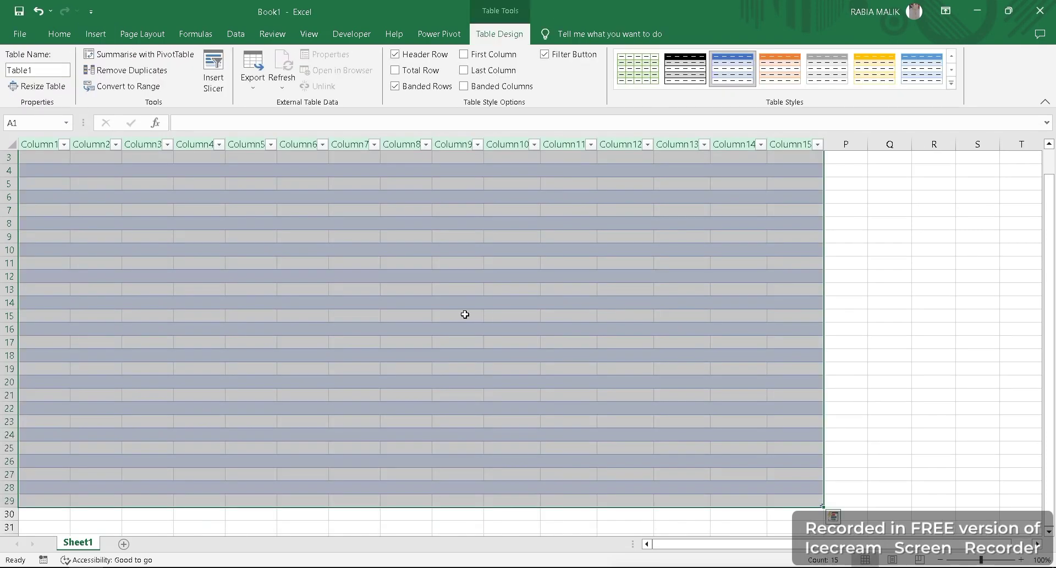
Define Table Style 1 from the Table Styles gallery with a formatted First Header Cell
drag(1055, 300, 1055, 189)
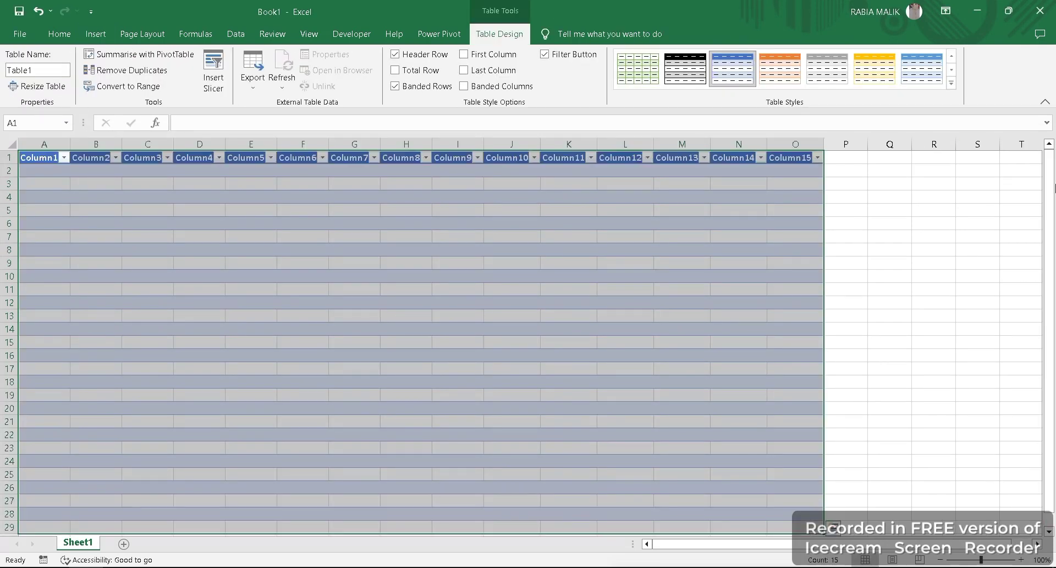
click(951, 83)
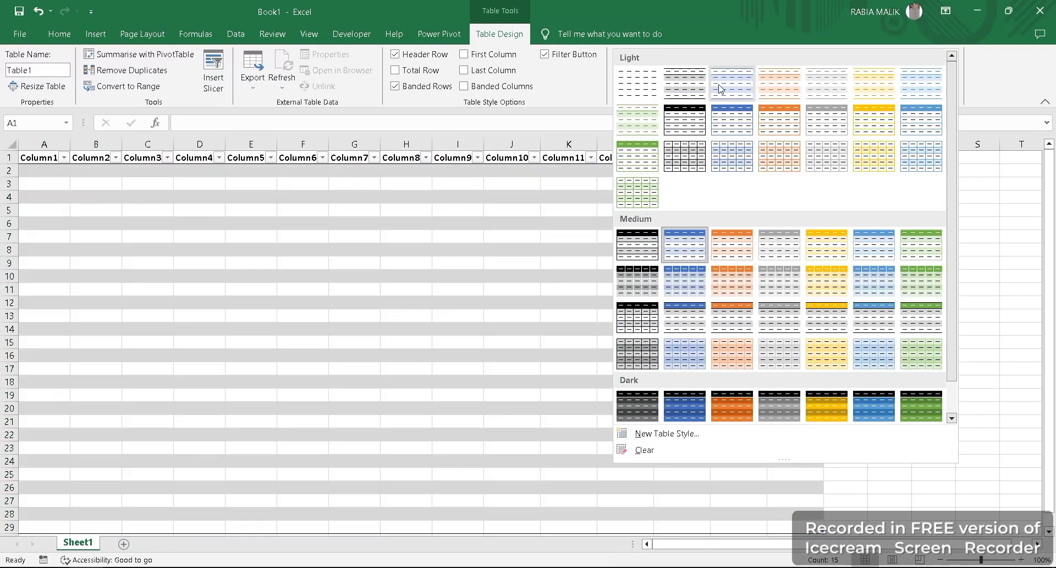
scroll(955, 140, down, 1)
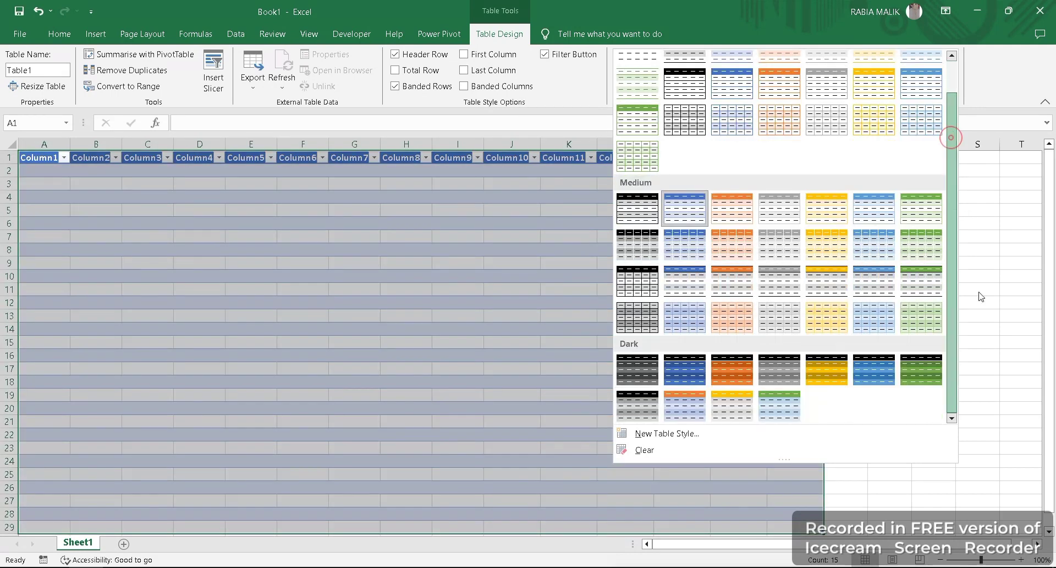
click(659, 434)
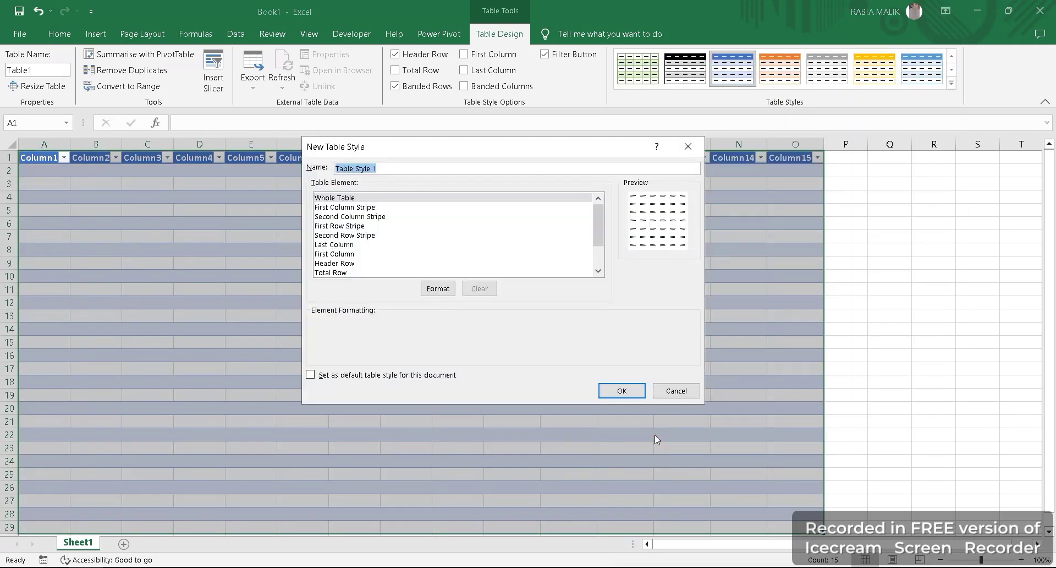
drag(598, 220, 603, 275)
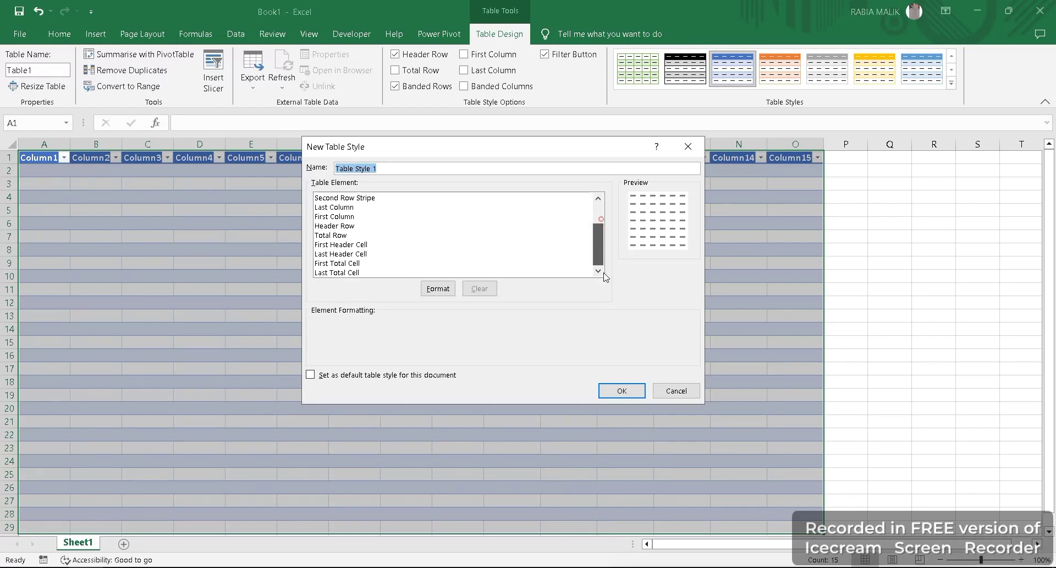
click(352, 207)
click(335, 217)
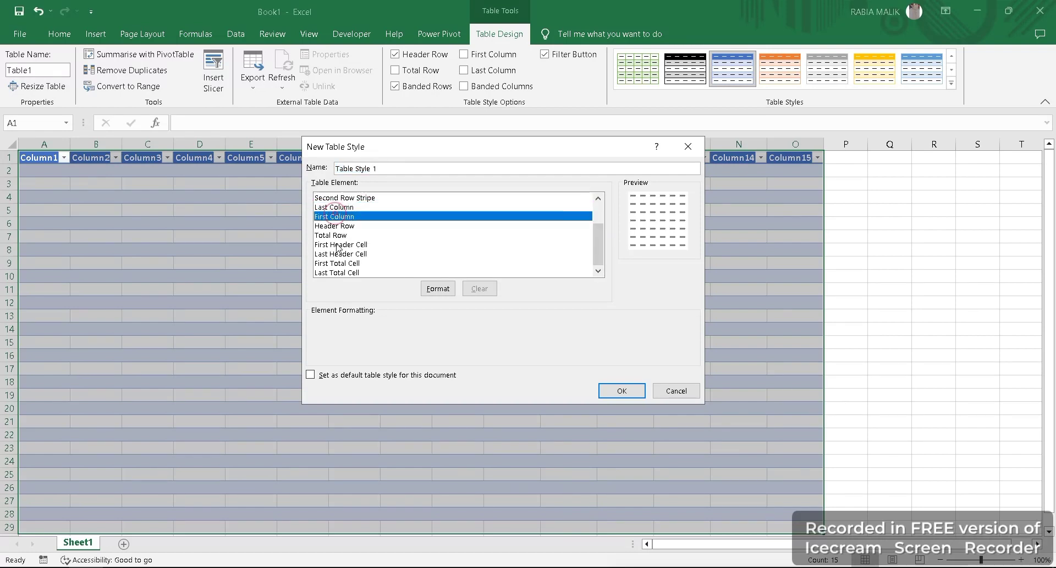
click(338, 245)
click(450, 286)
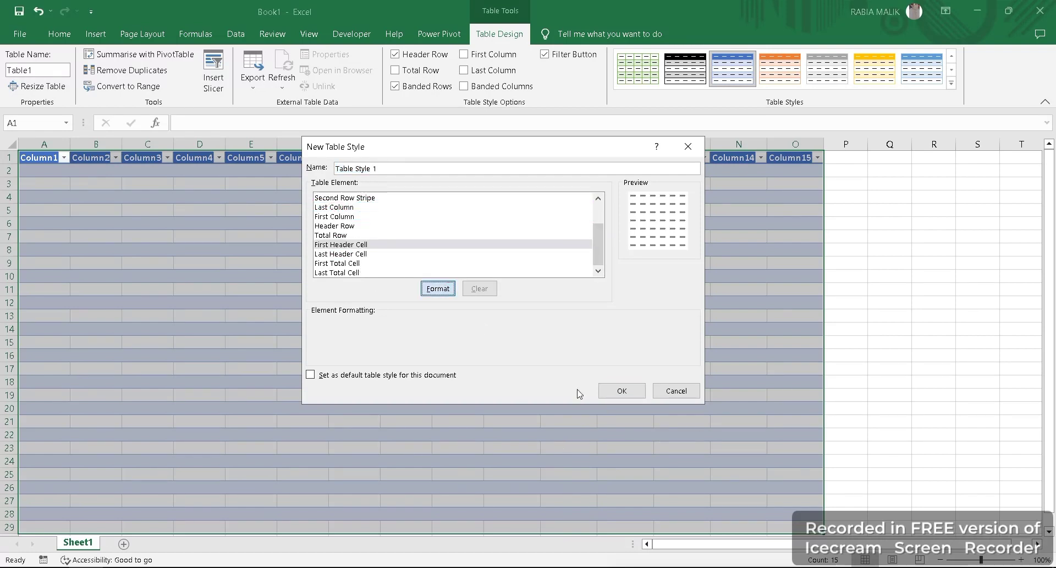
click(582, 434)
click(619, 389)
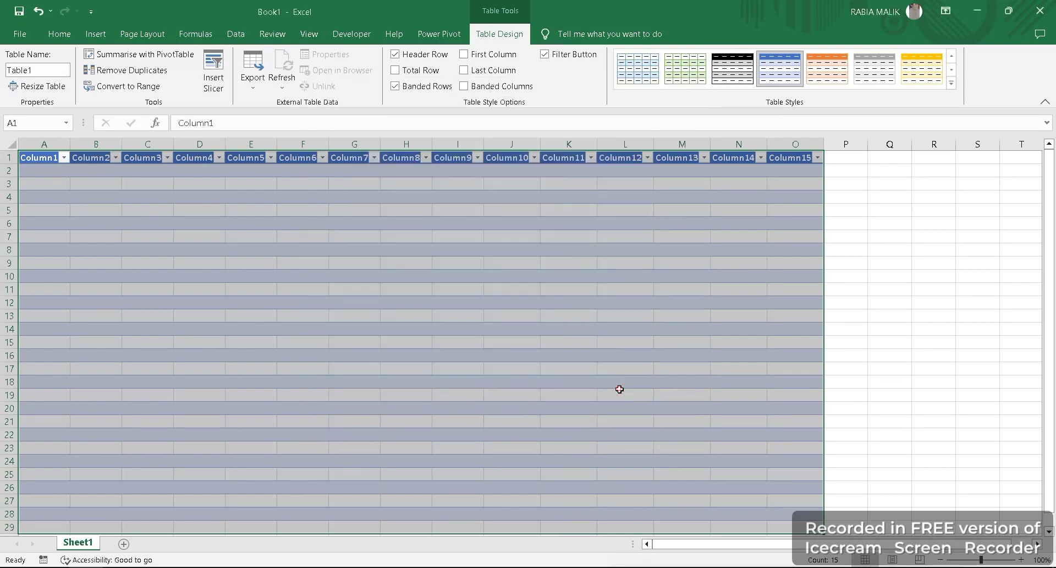
click(62, 33)
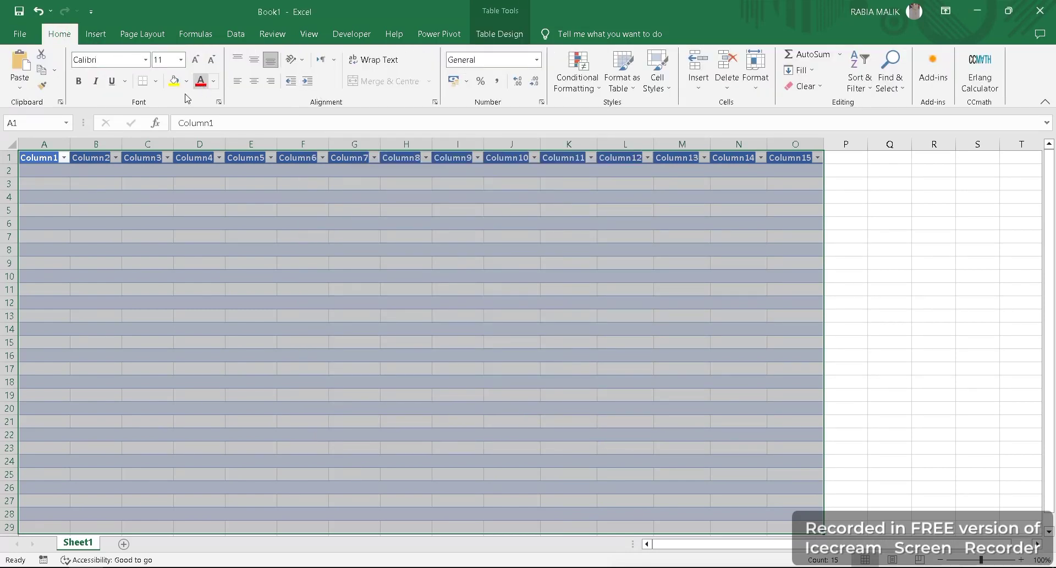
Give every cell in the table All Borders
click(147, 80)
click(155, 81)
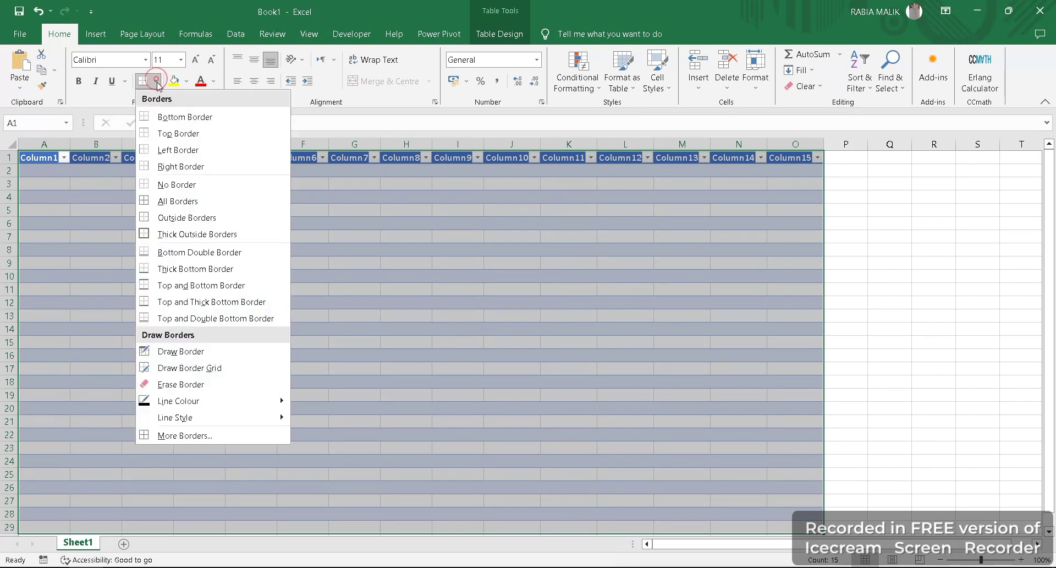
click(166, 201)
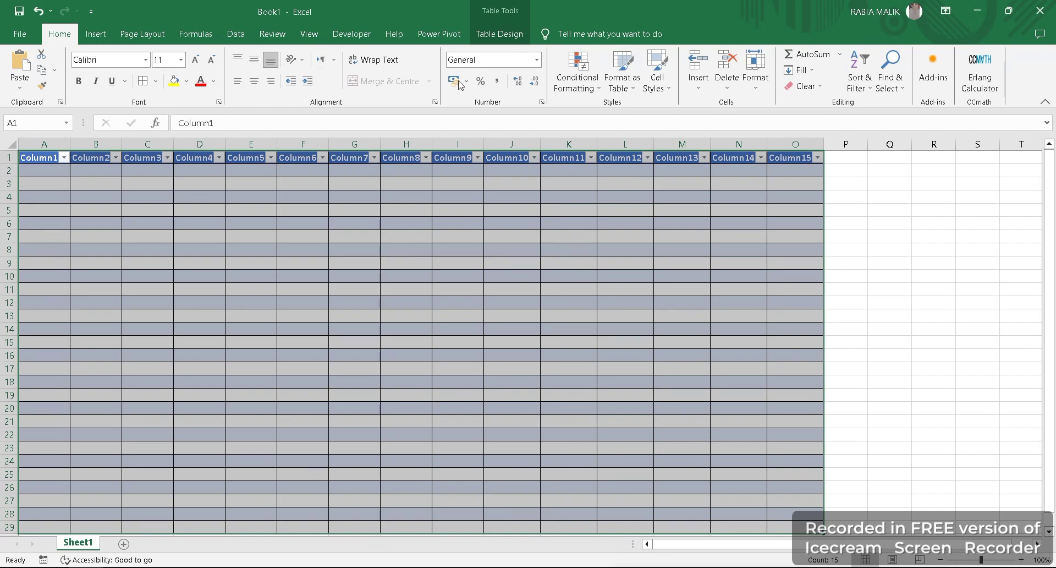
Turn off Banded Rows and Filter Button and apply the black header table style
click(96, 35)
click(499, 34)
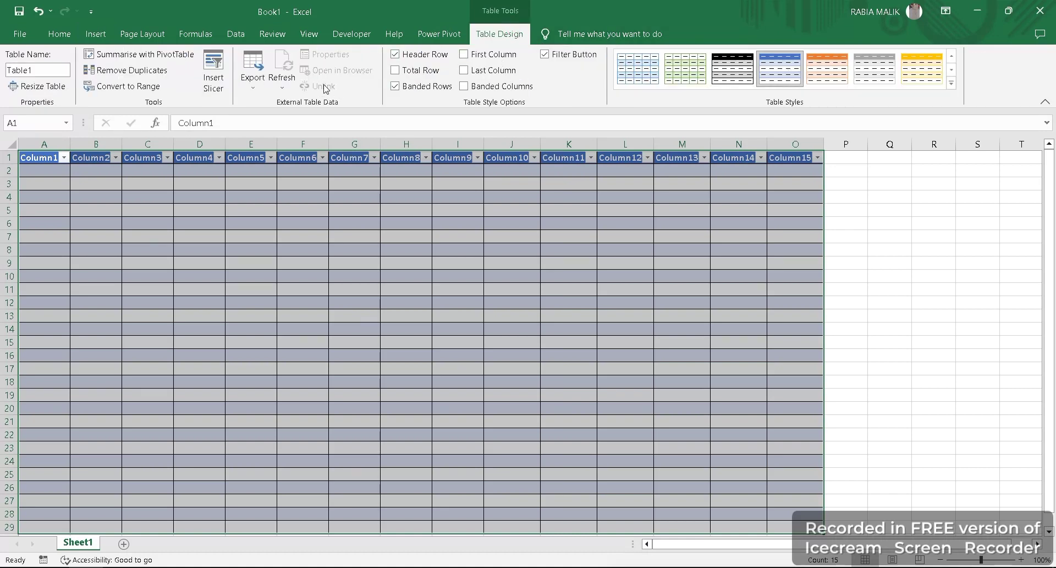
click(406, 55)
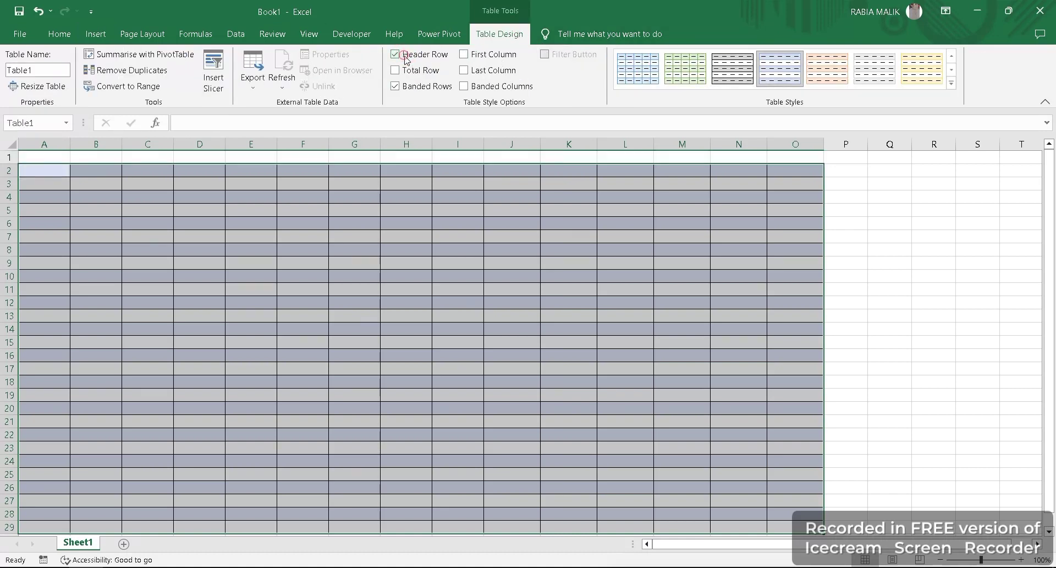
click(405, 56)
click(410, 69)
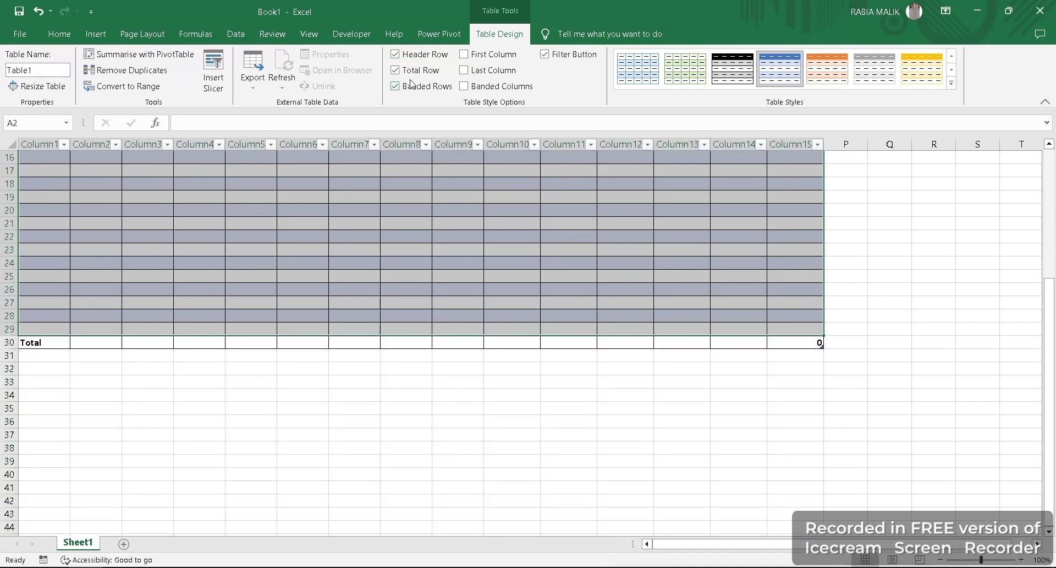
click(410, 70)
click(414, 86)
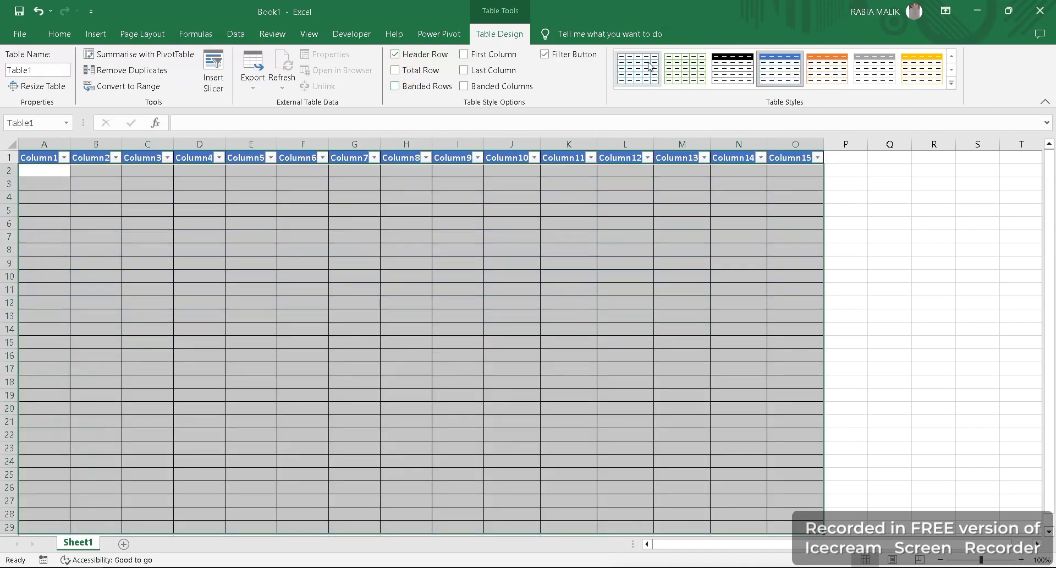
click(565, 55)
click(565, 55)
click(565, 55)
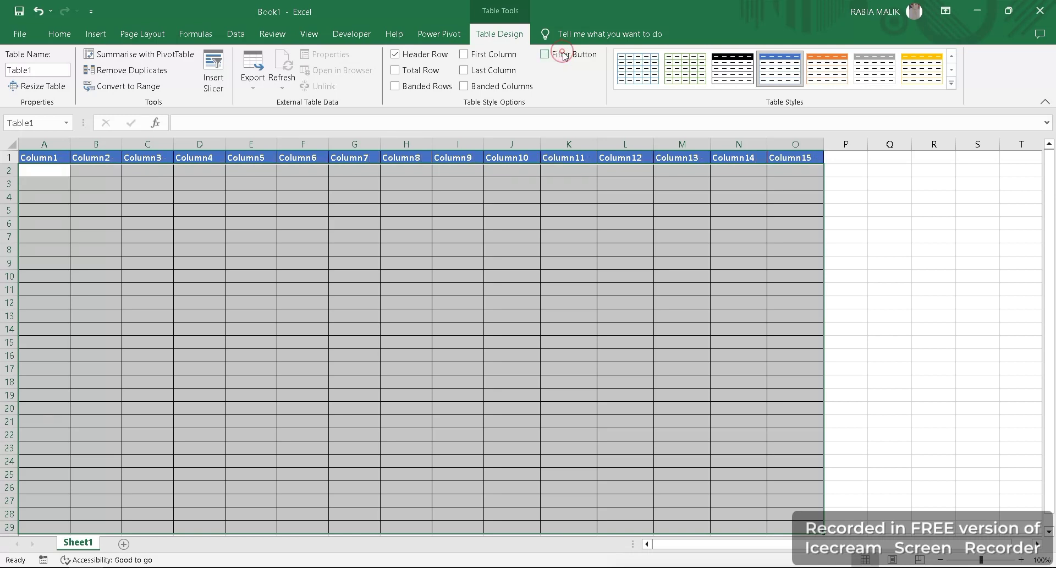
click(732, 68)
click(253, 77)
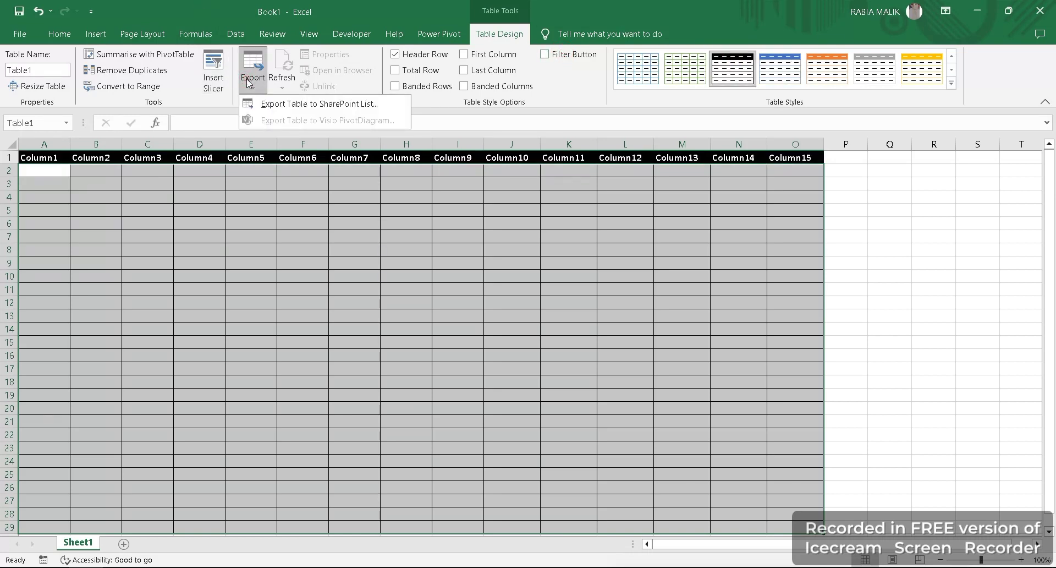
Begin exporting Table1 to a SharePoint list, clear the address, and cancel
click(268, 105)
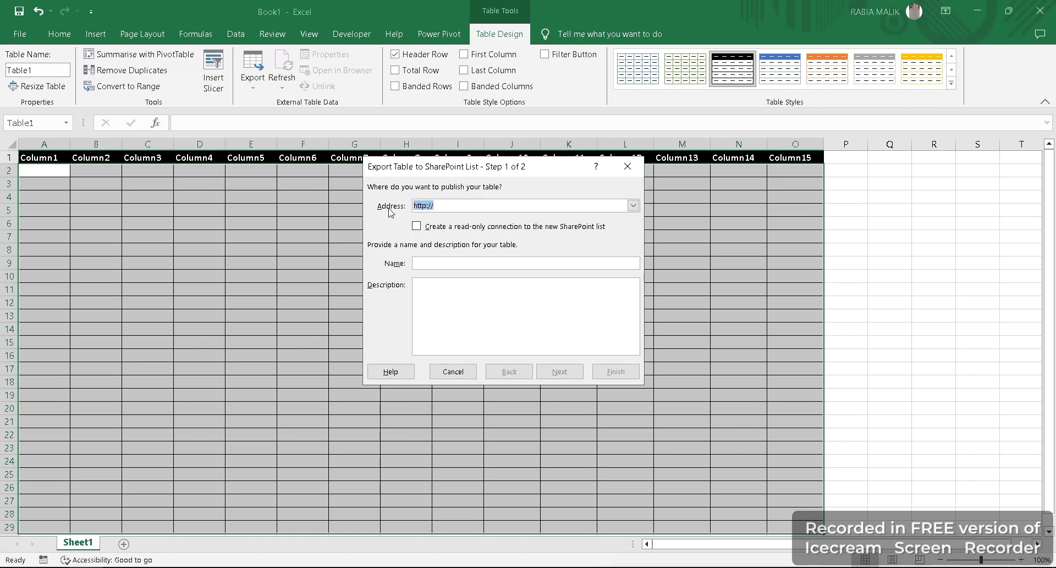
key(BackSpace)
click(627, 371)
click(442, 374)
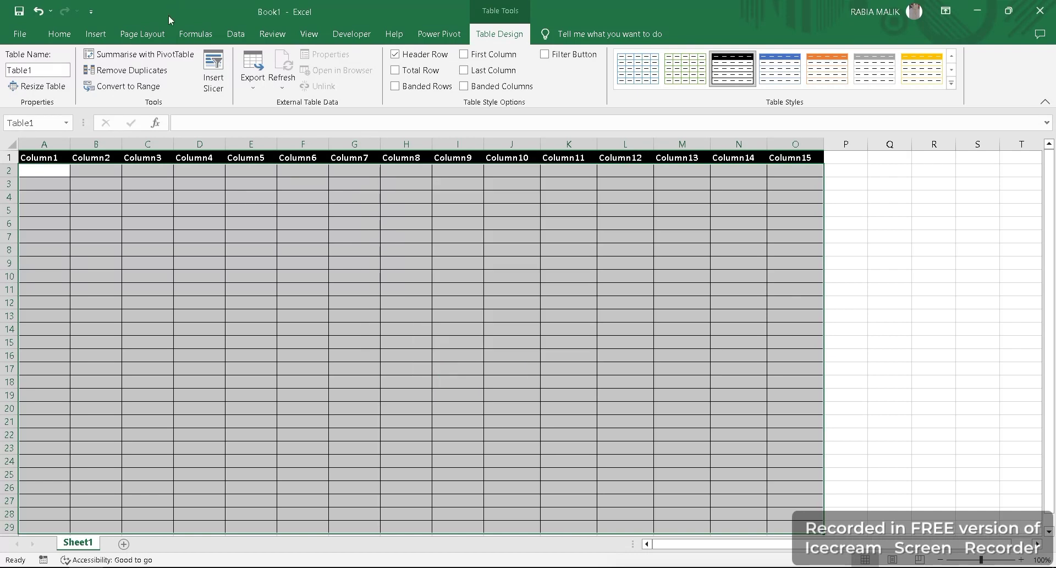
Tick Column1 through Column12 in Insert Slicers and add the slicers over Table1
click(216, 87)
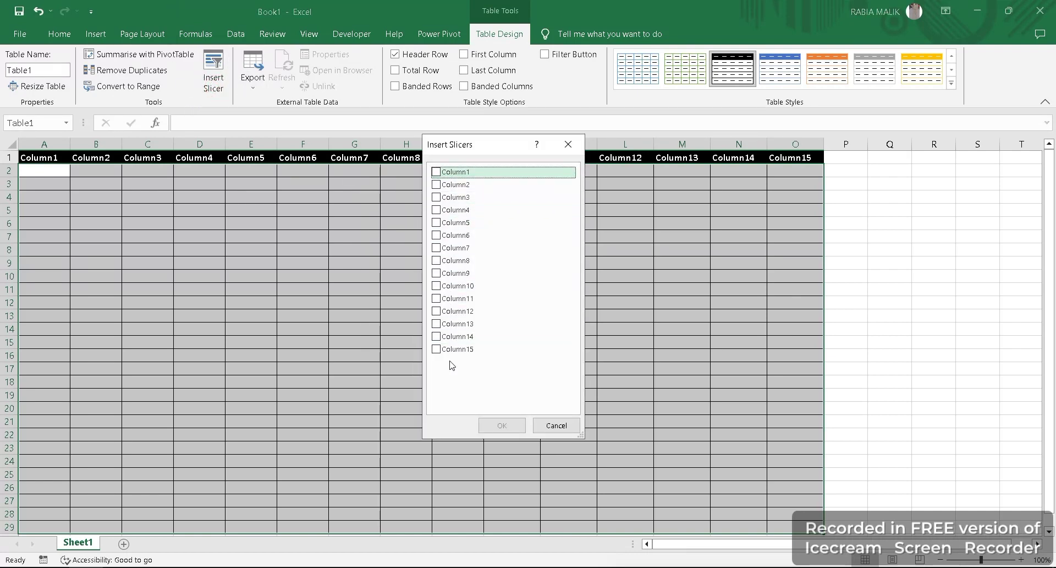
click(436, 171)
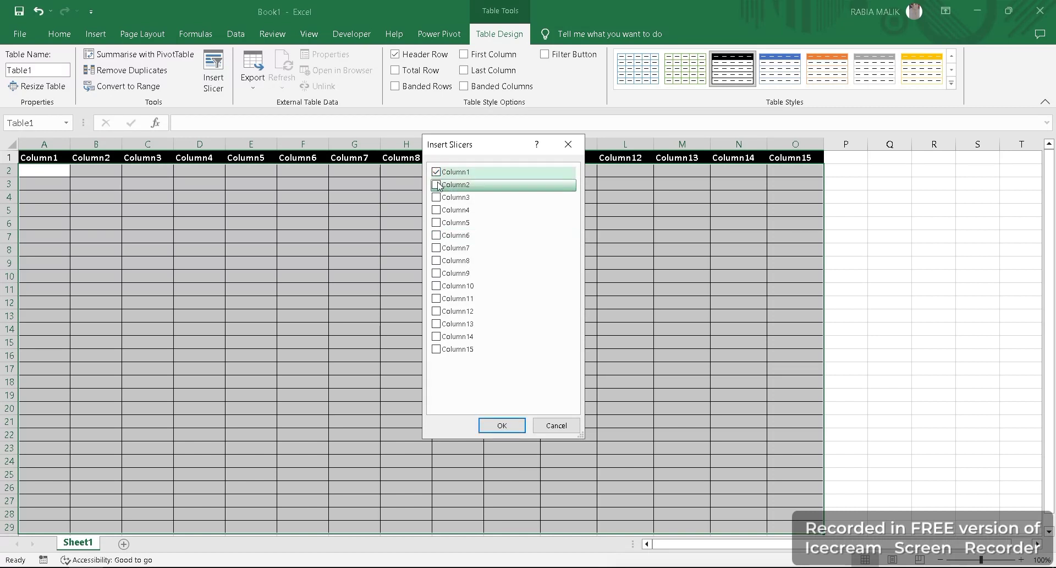
click(436, 185)
click(437, 197)
click(436, 210)
click(437, 223)
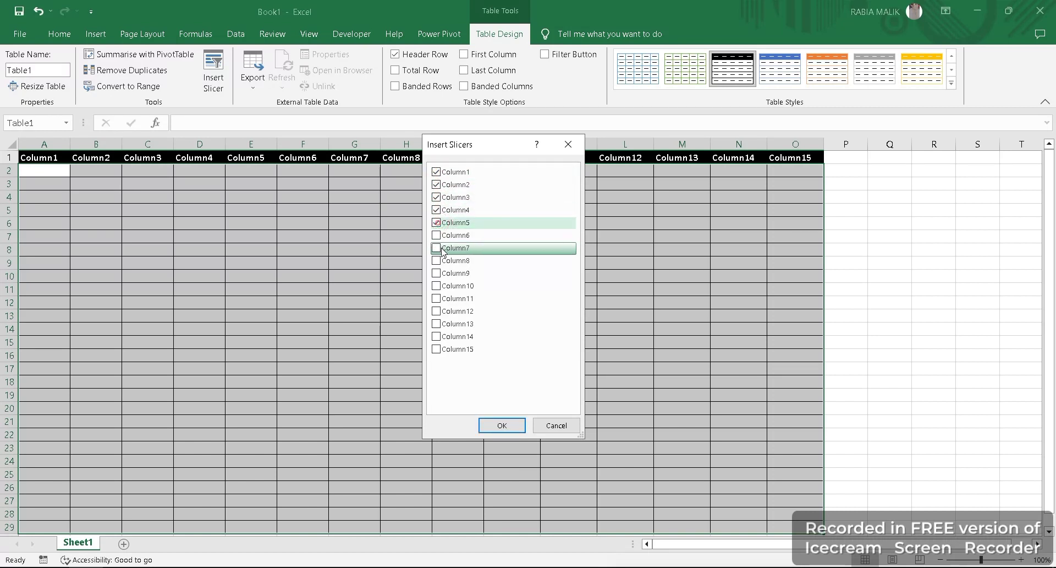
click(437, 235)
click(436, 247)
click(437, 260)
click(436, 273)
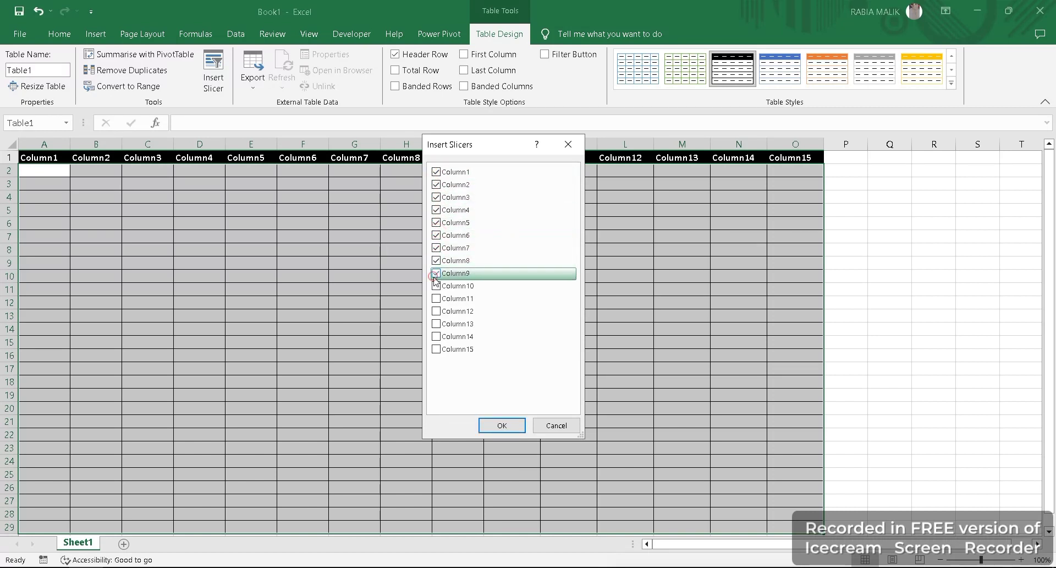
click(437, 286)
click(437, 311)
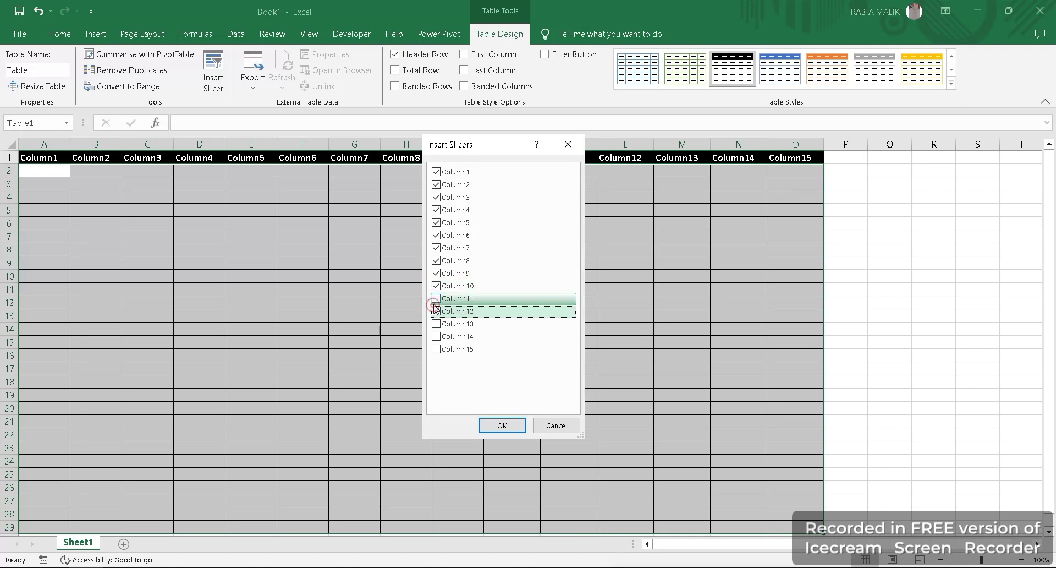
click(436, 298)
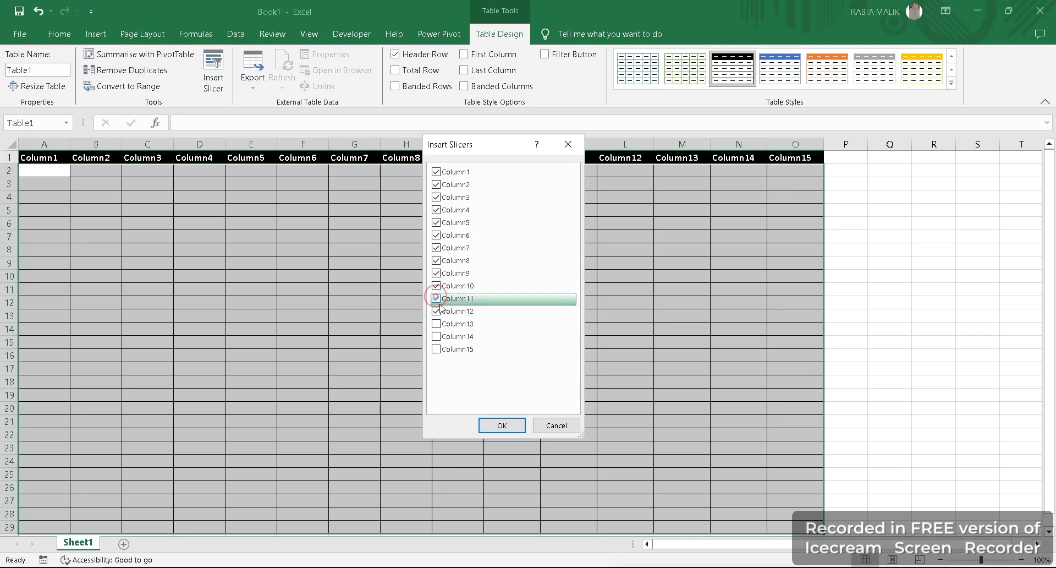
click(502, 425)
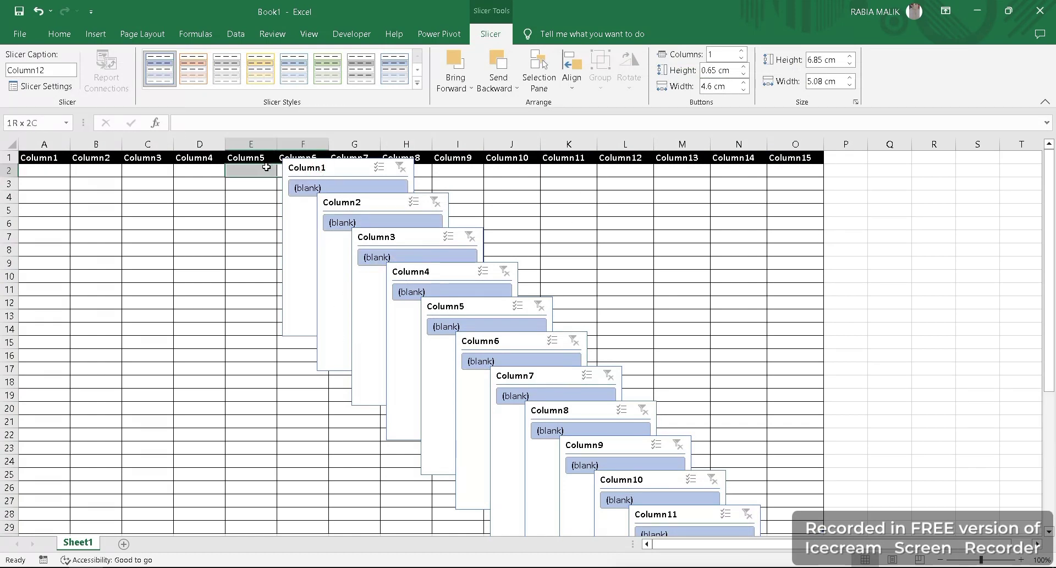
Nudge the Column1 slicer, select the Column11 slicer, then undo until the slicers are gone
mouse_move(322, 168)
mouse_down()
mouse_move(156, 170)
mouse_move(317, 167)
mouse_up()
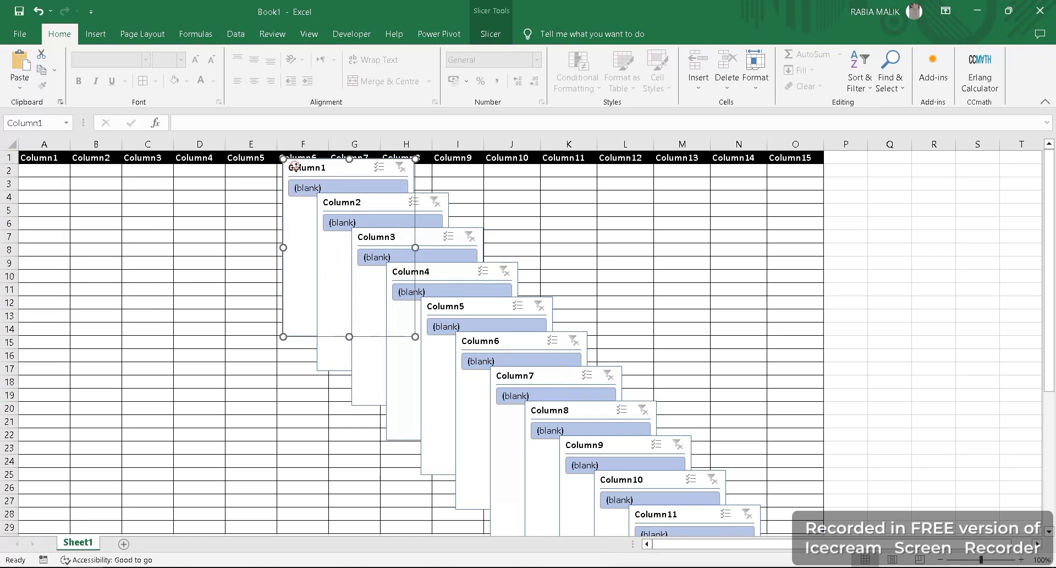
click(752, 518)
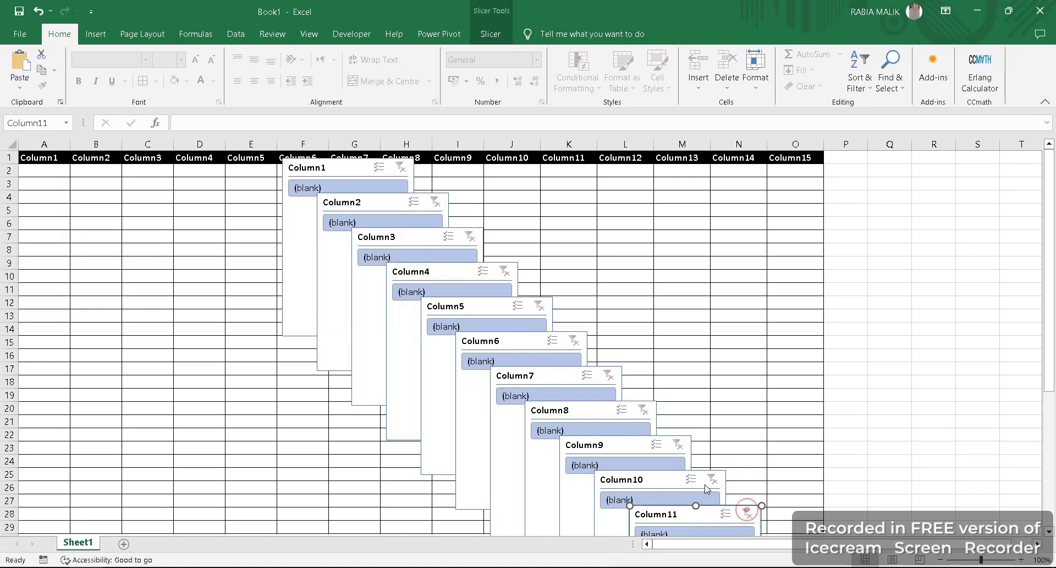
key(ctrl+z)
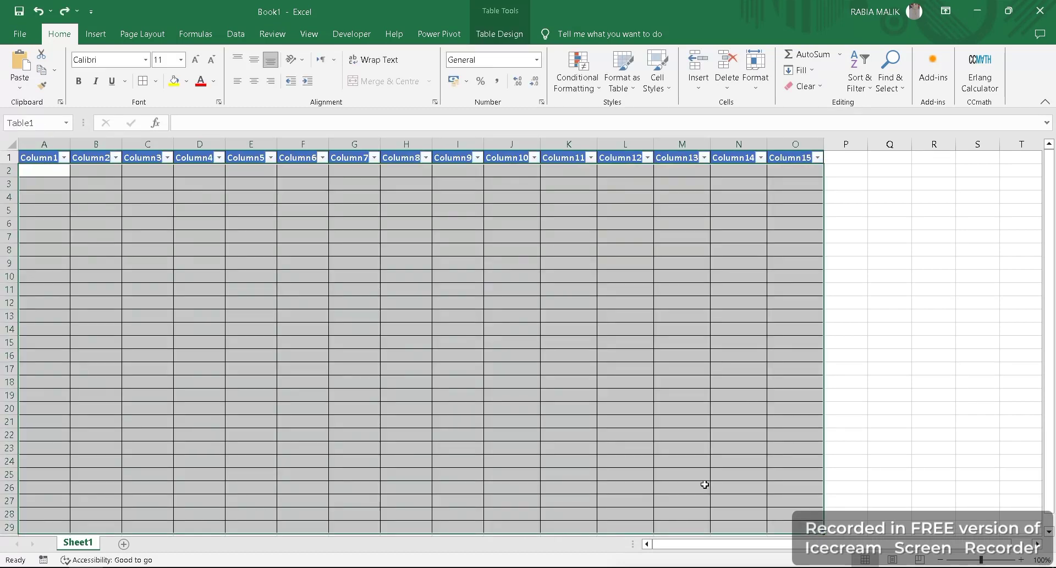
Refresh all data in the workbook from Table Design
click(499, 34)
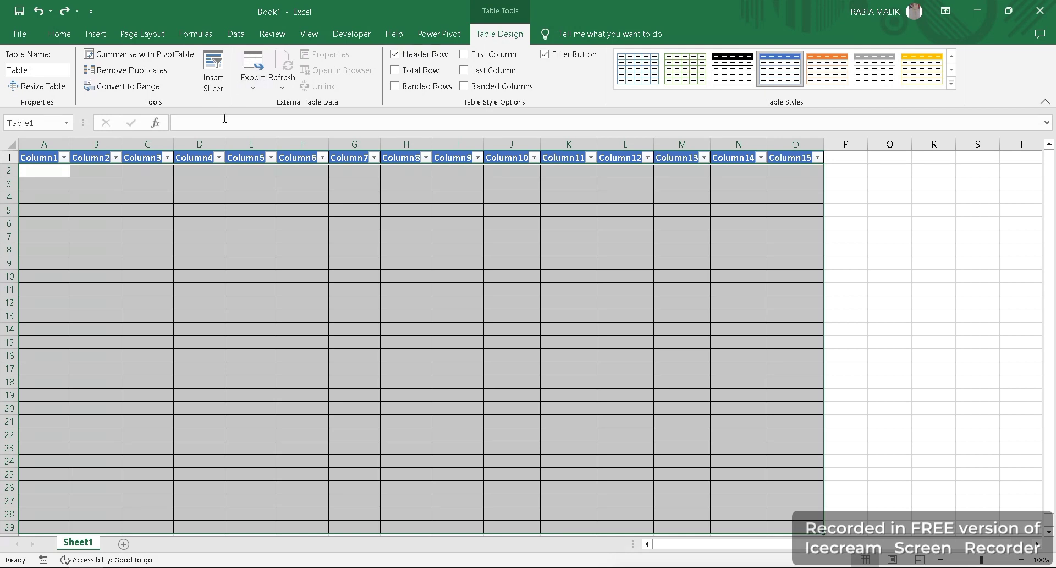
click(281, 83)
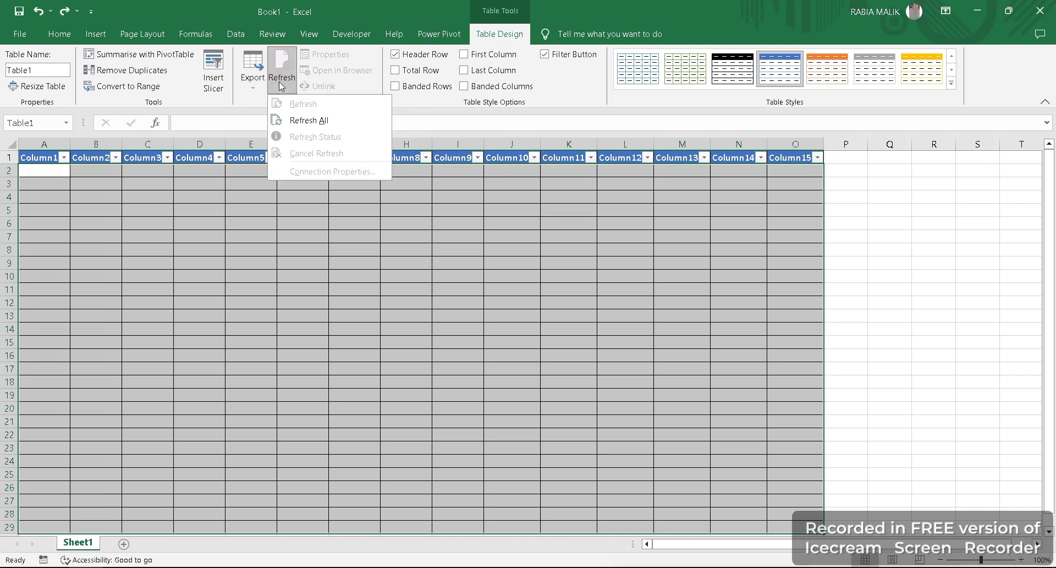
click(300, 120)
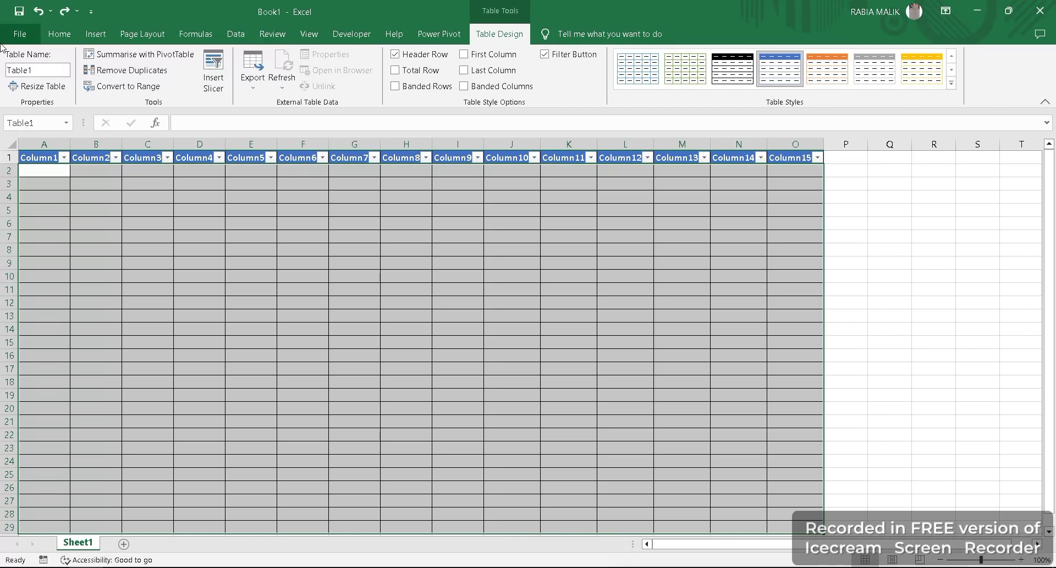
Bring up the Online Pictures search from the Insert tab's Pictures menu
click(95, 35)
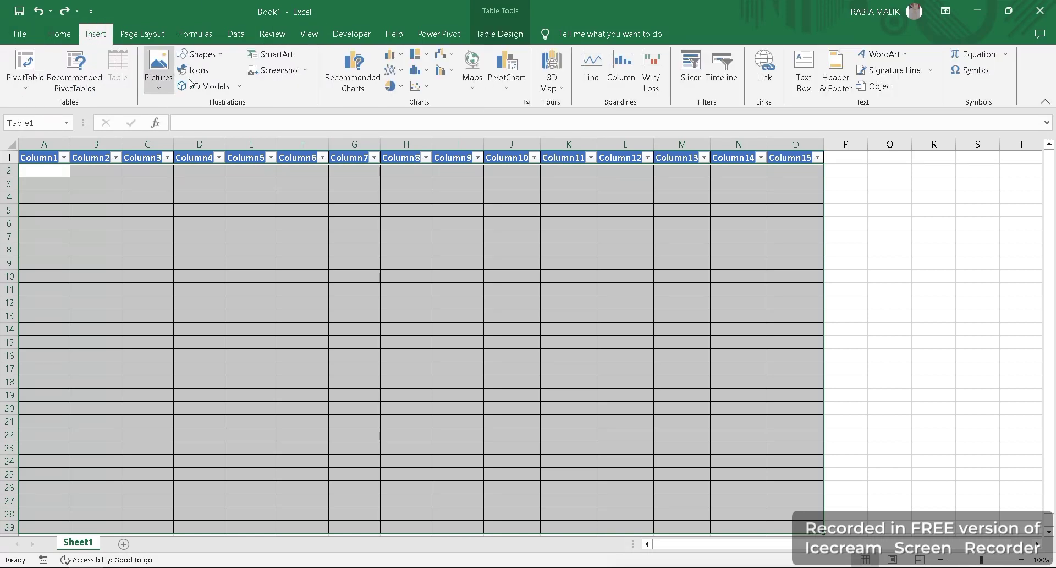
click(157, 88)
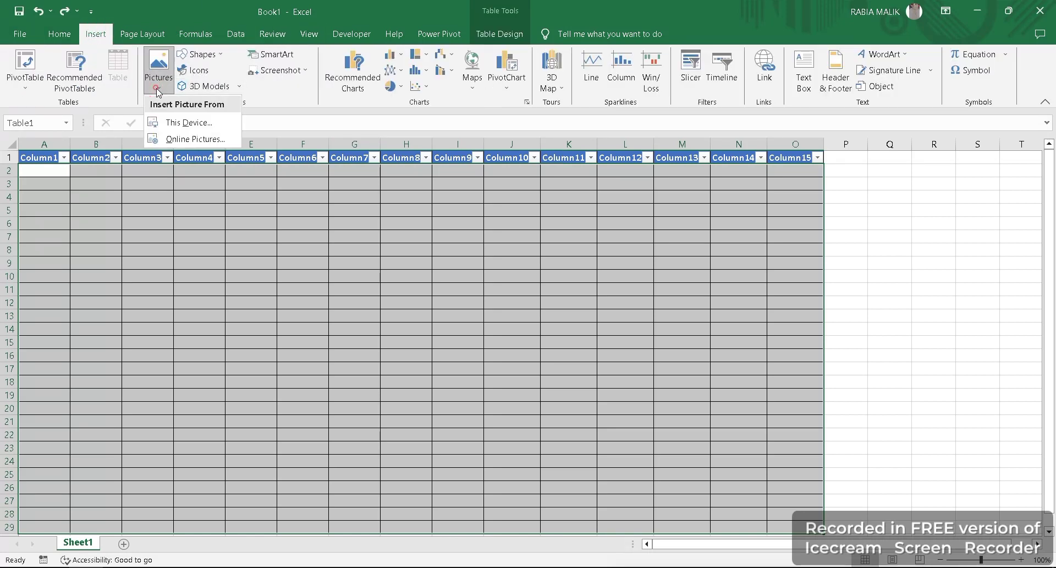
click(189, 137)
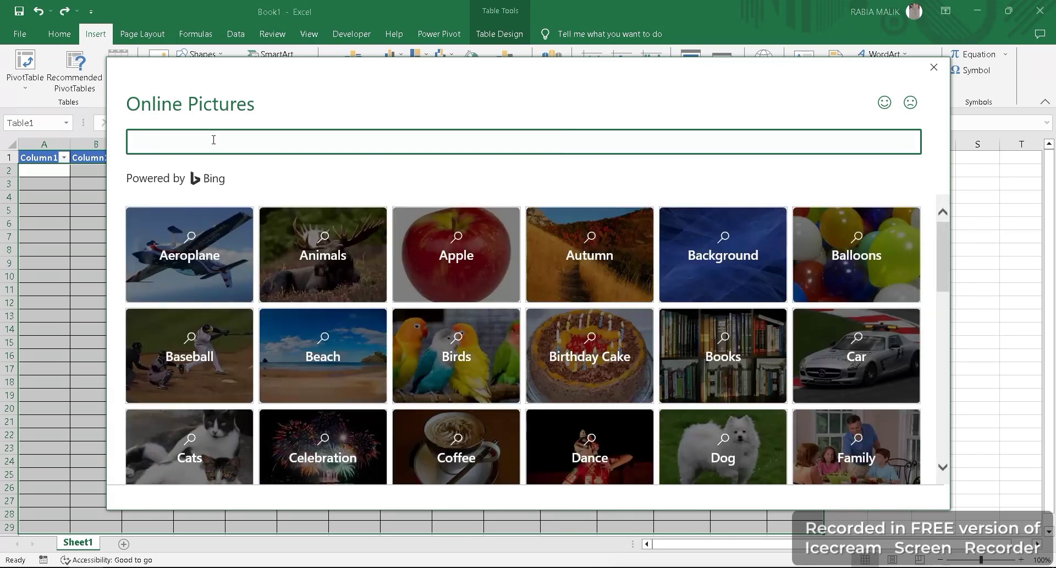
Search online pictures for 'Aeroplane' and insert the first photo
click(193, 251)
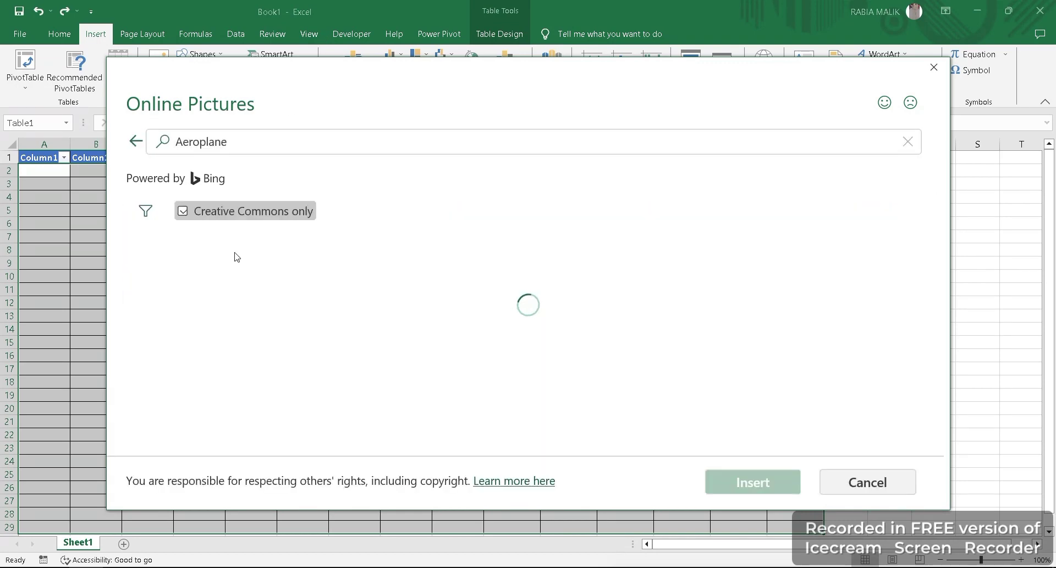
click(235, 290)
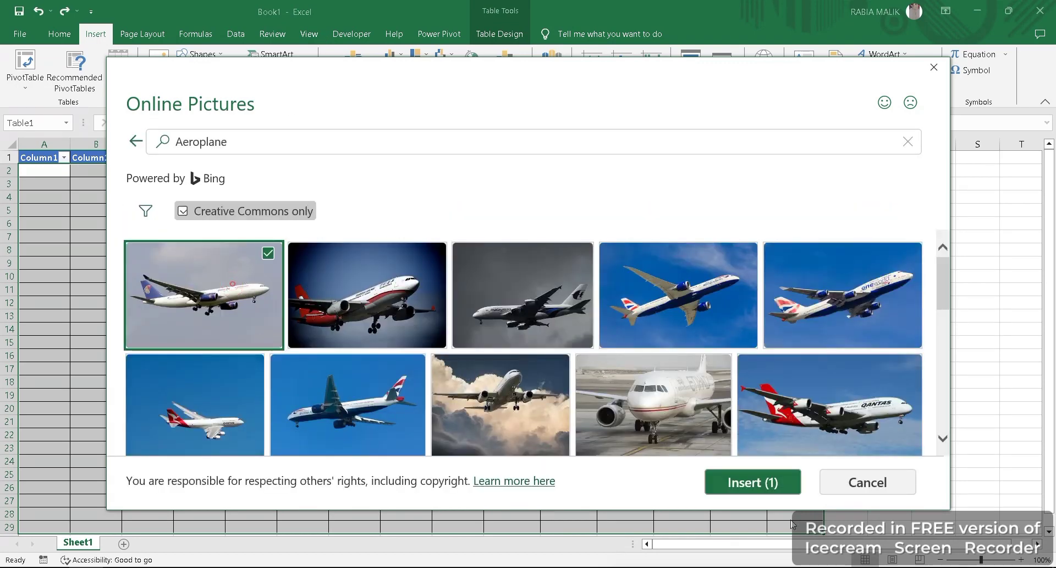
click(740, 482)
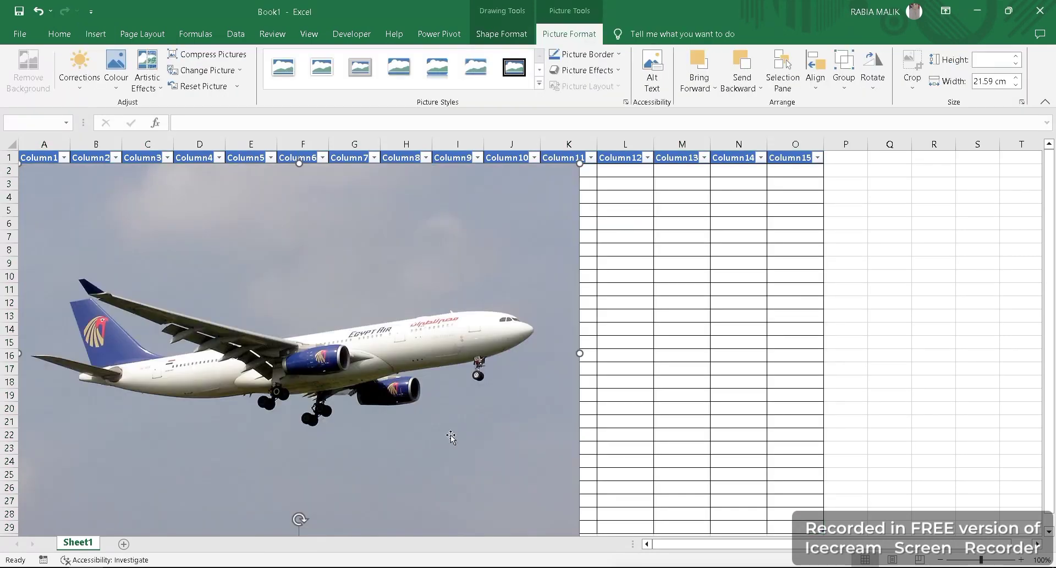
Shrink the aeroplane photo into a thin strip, then delete it
drag(1049, 236, 1049, 248)
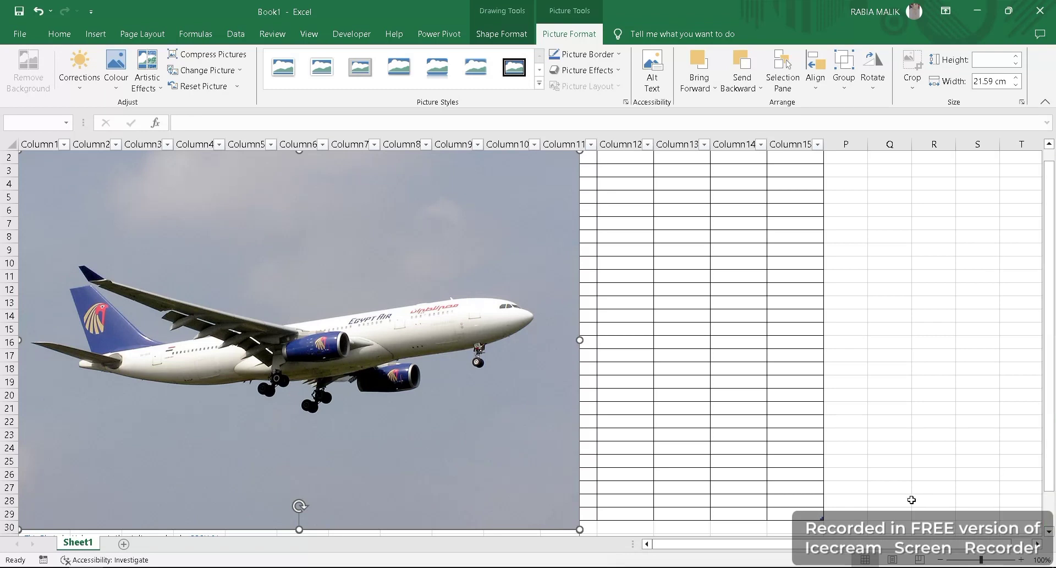
mouse_move(580, 529)
mouse_down()
mouse_move(328, 285)
mouse_move(306, 220)
mouse_up()
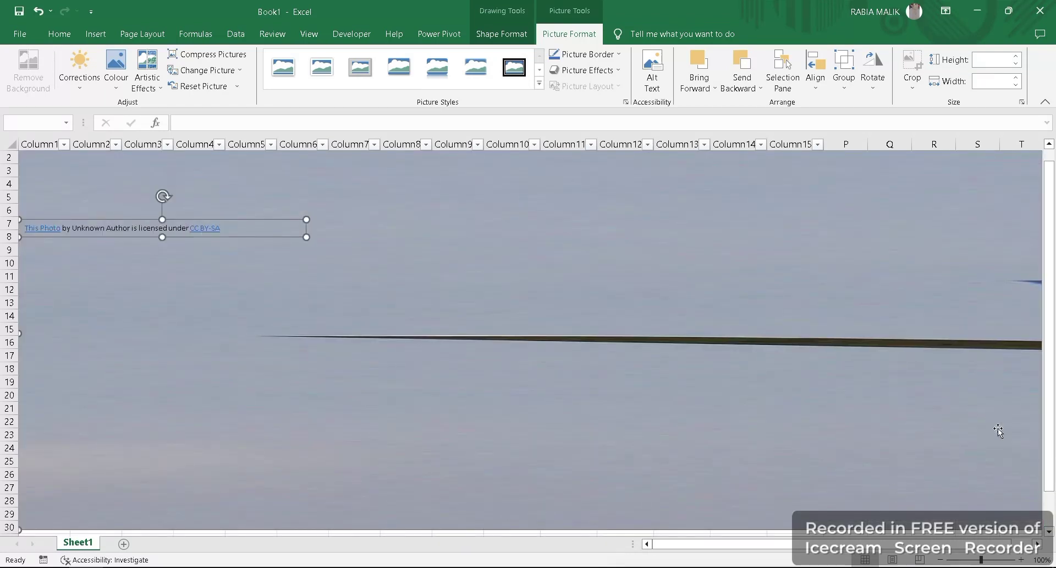
key(ctrl+z)
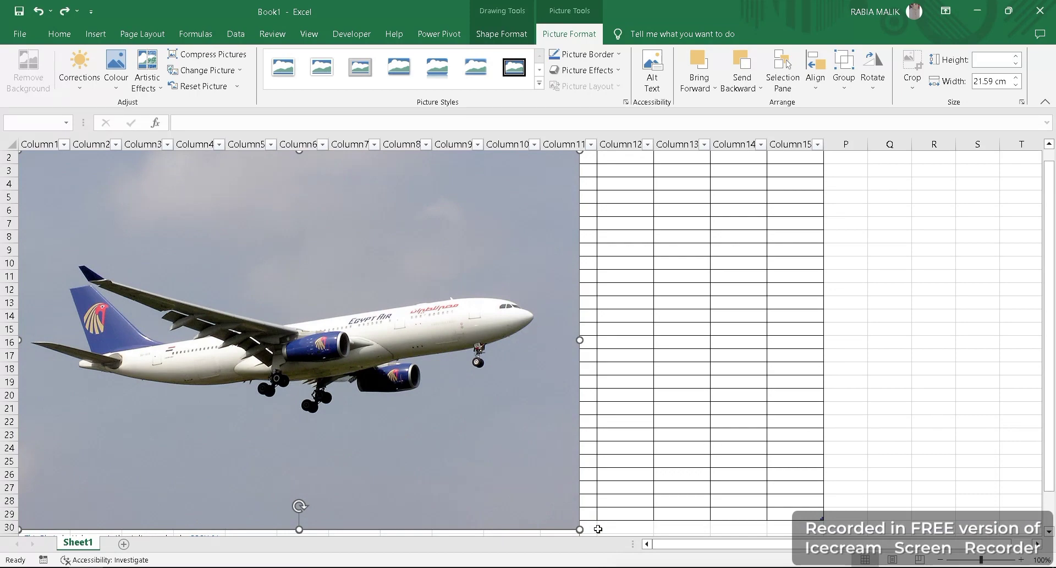
drag(579, 529, 640, 509)
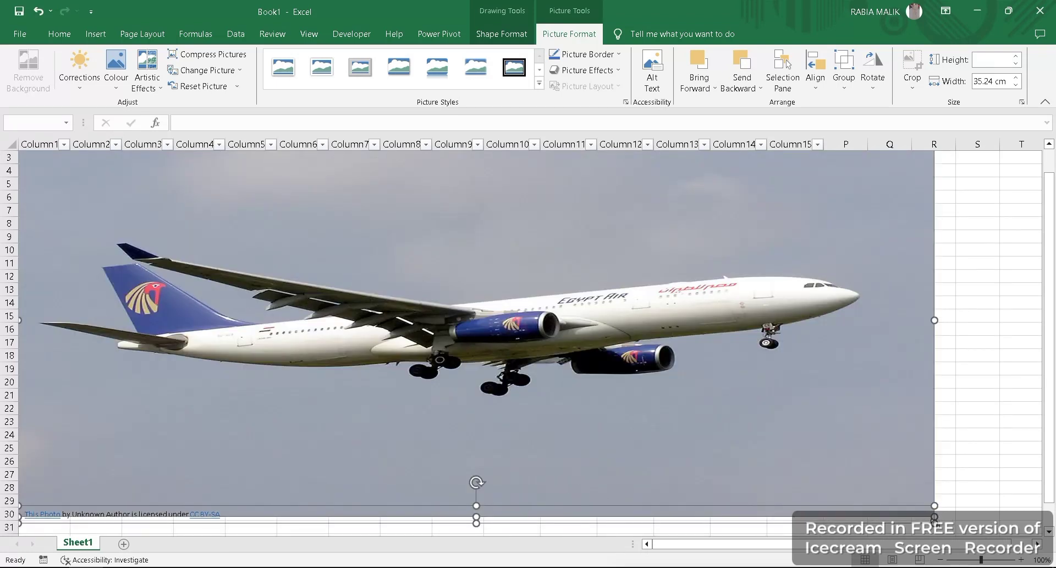
drag(934, 517, 673, 414)
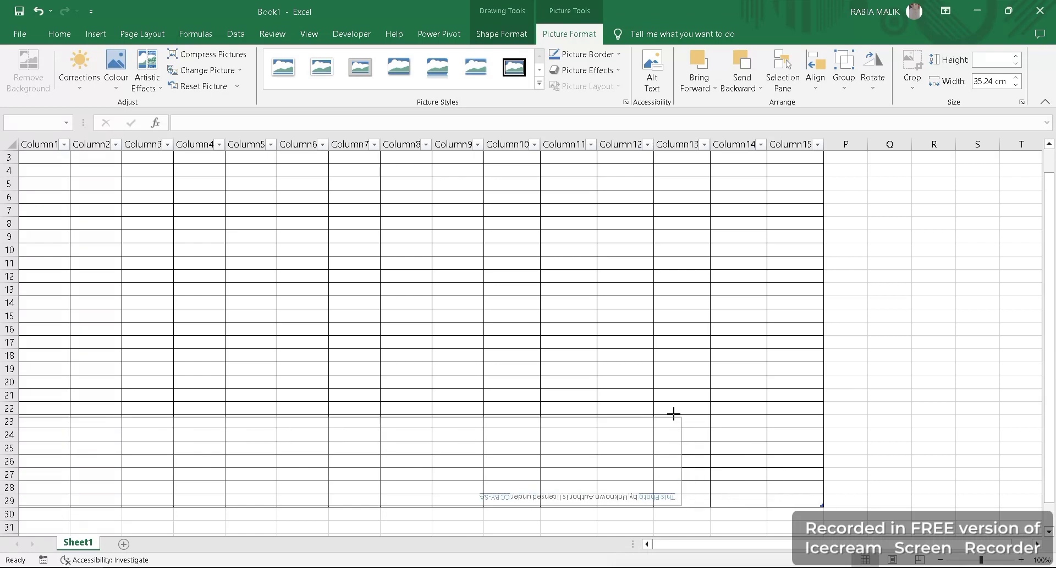
drag(674, 413, 586, 362)
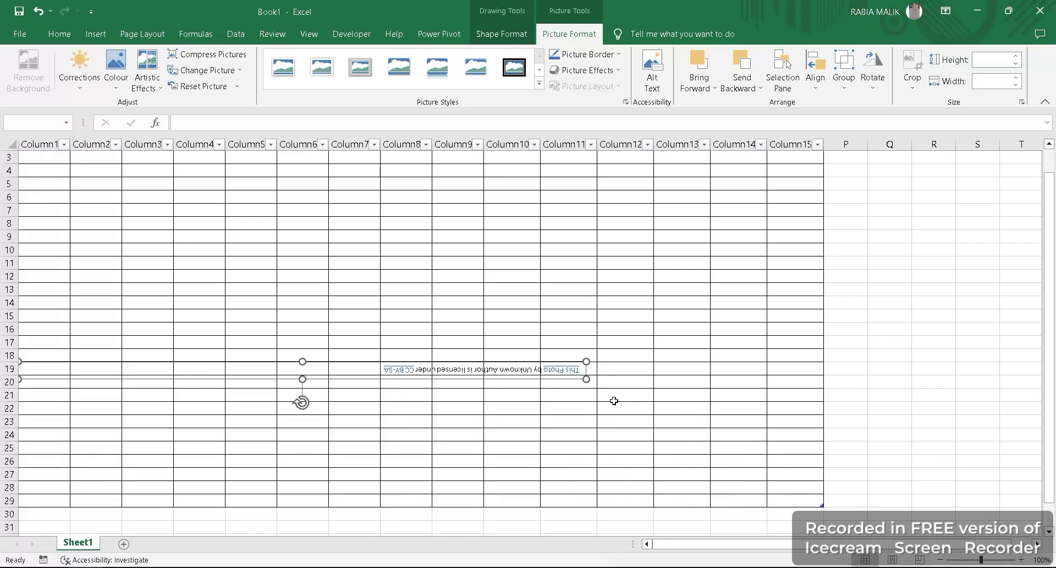
key(Delete)
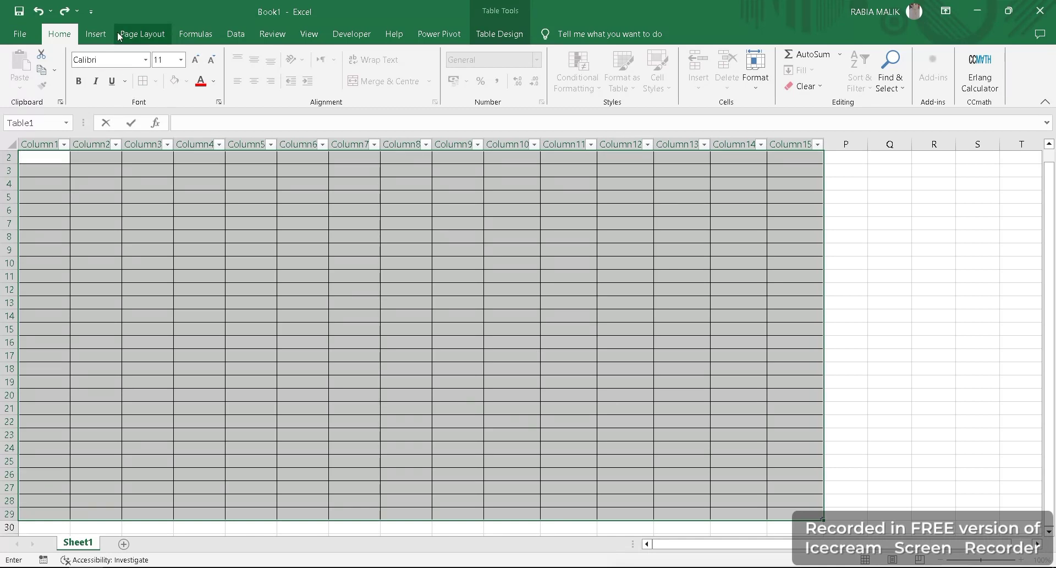
Browse Shapes, Icons and 3D Models without inserting any, then show the 3D Map choices
click(98, 34)
click(154, 220)
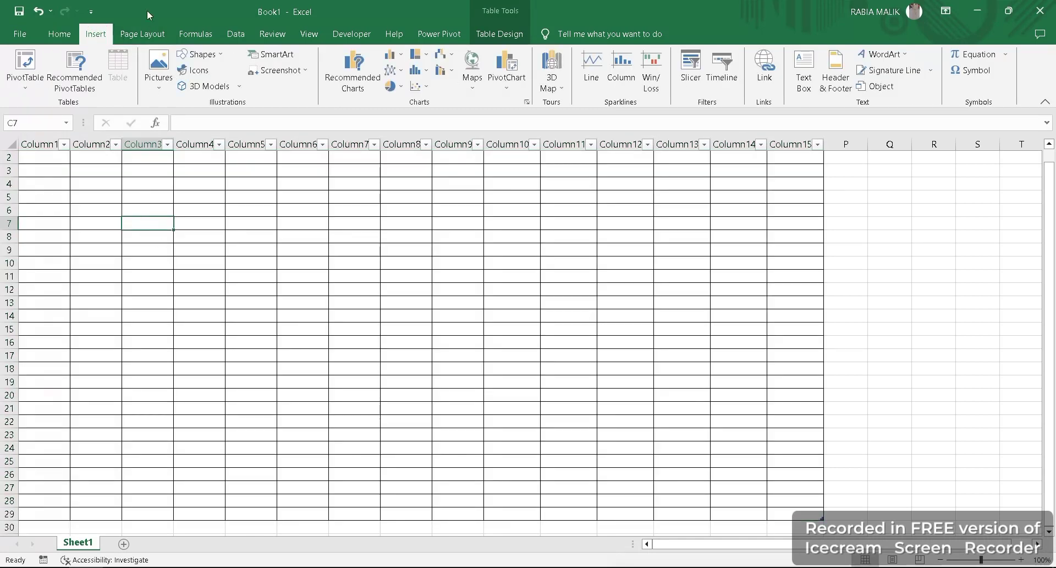
click(218, 55)
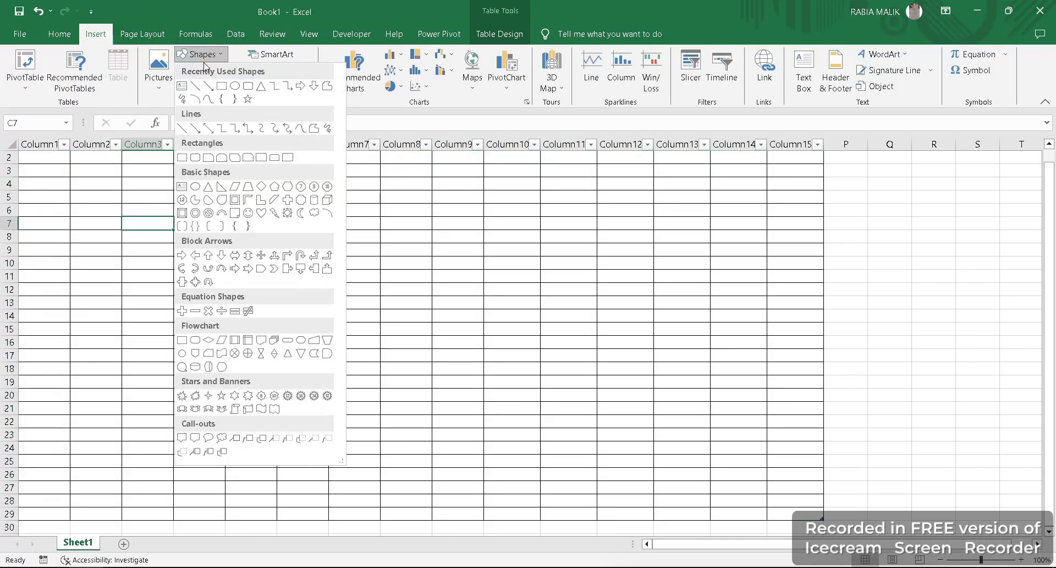
click(162, 103)
click(195, 70)
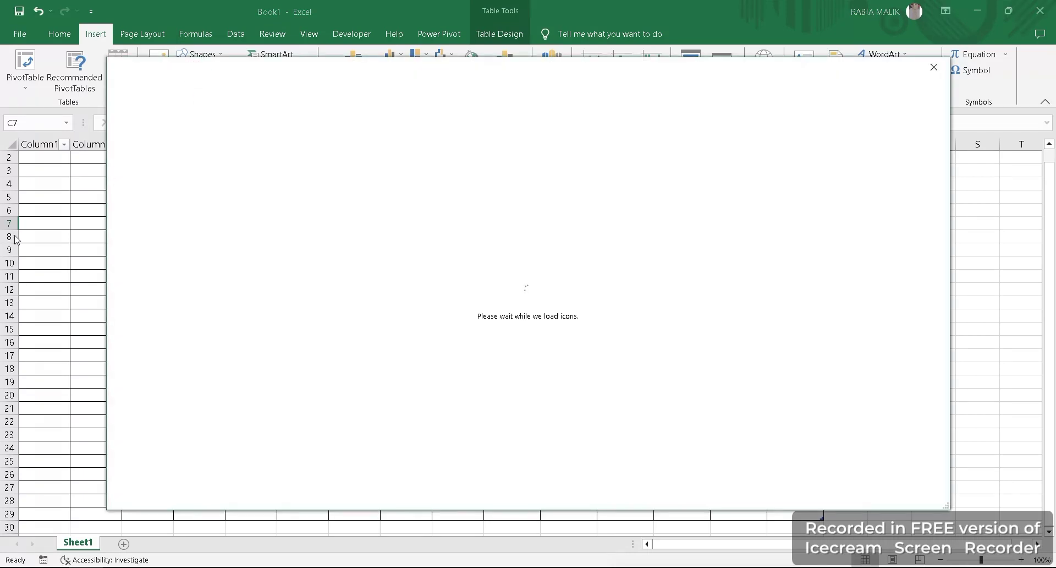
click(933, 67)
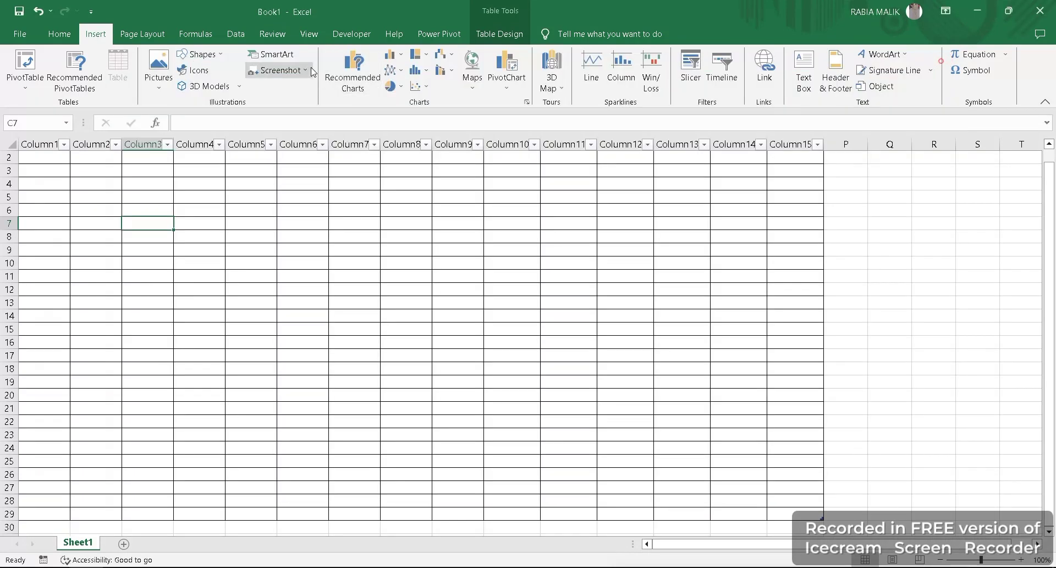
click(221, 92)
click(934, 67)
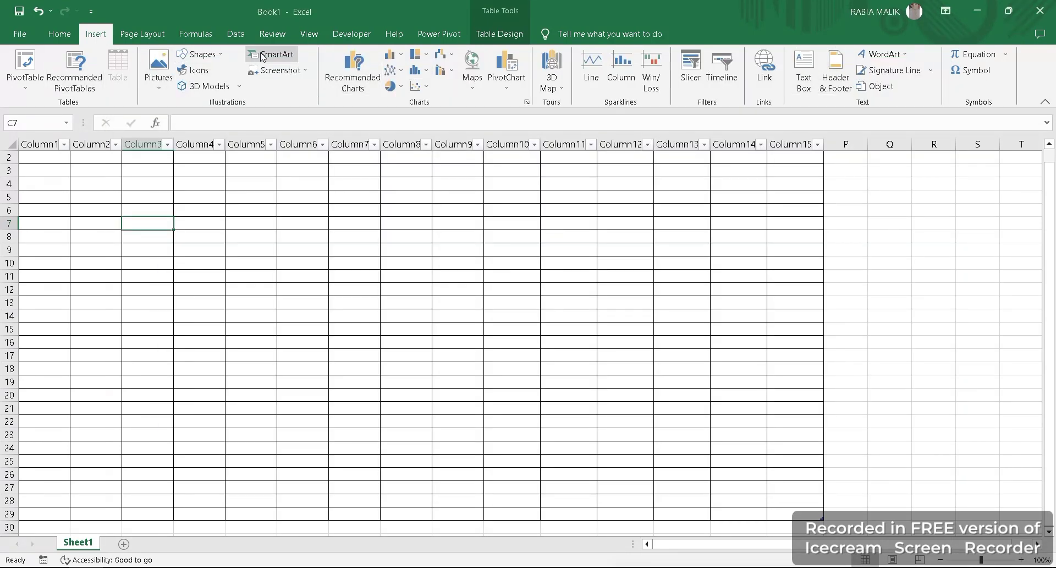
click(566, 96)
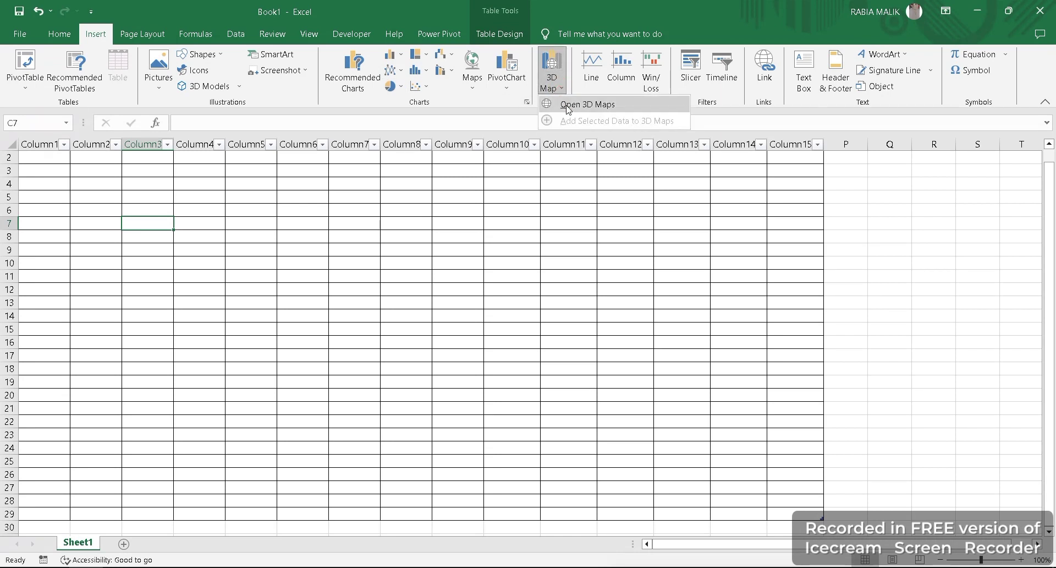
Launch 3D Maps for Table1 to get Tour 1 with the globe and the Column1–Column15 fields
click(567, 104)
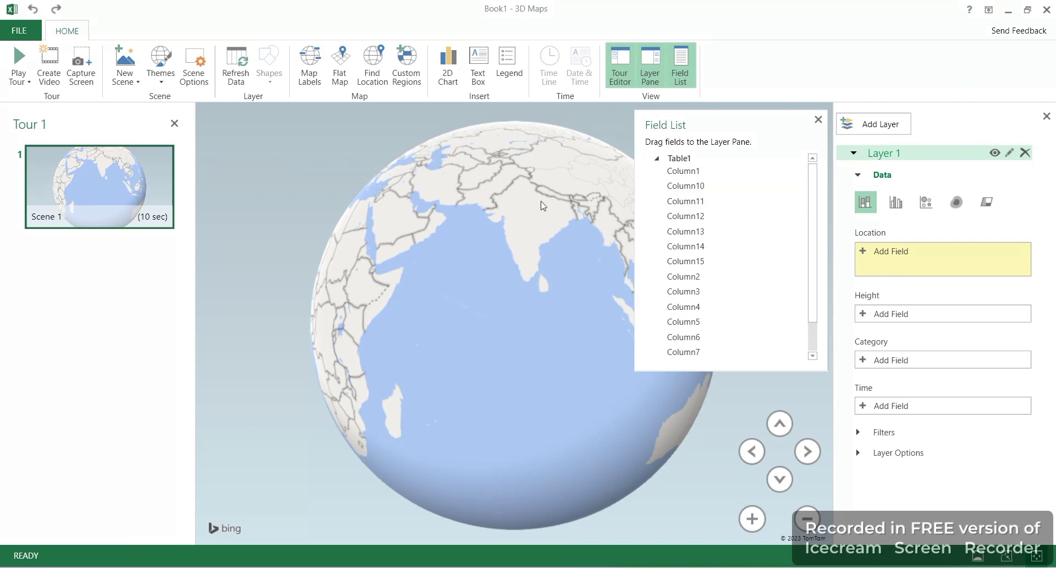
Rotate the globe to face the North Pole, tilt it slightly, and zoom until it fills the view
drag(522, 204, 555, 397)
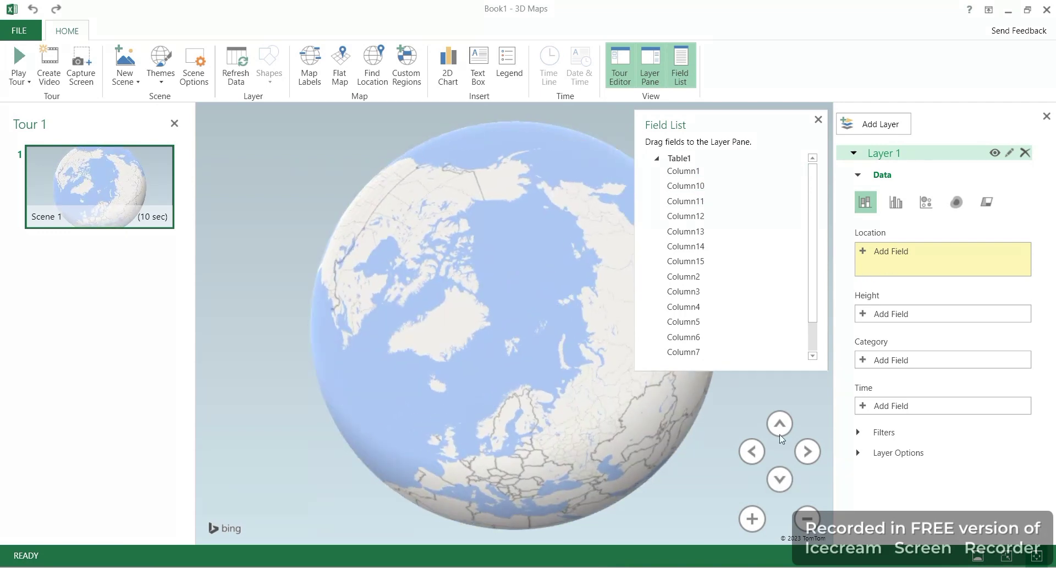
click(780, 478)
click(752, 451)
click(789, 482)
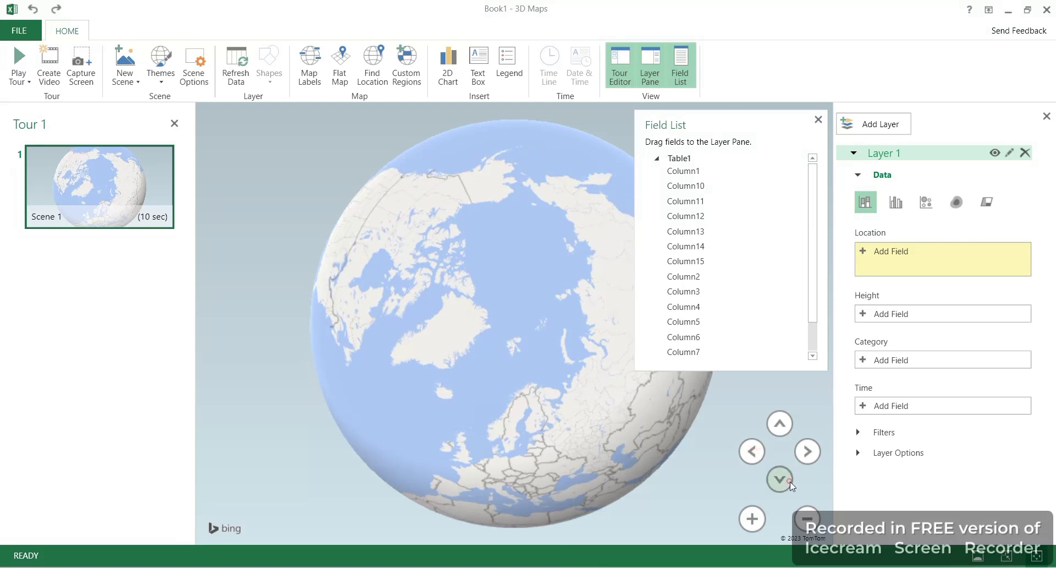
click(807, 451)
click(807, 518)
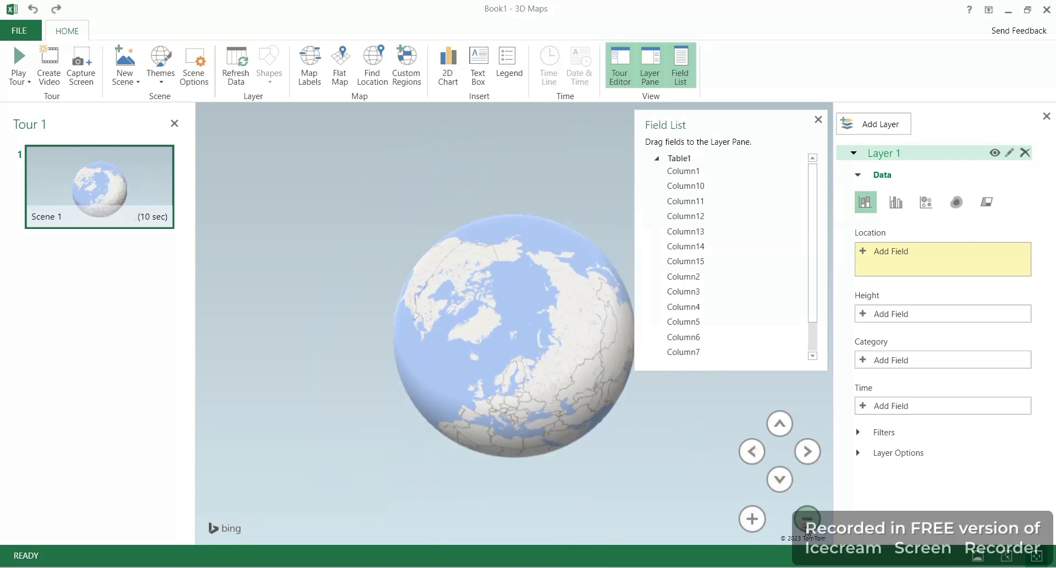
click(807, 520)
click(754, 518)
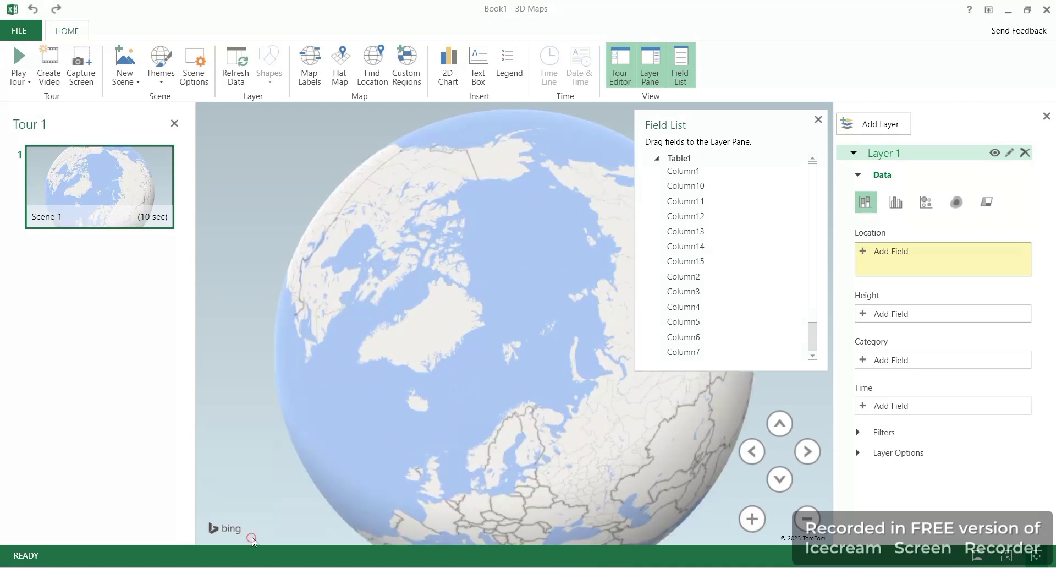
Hide the Tour Editor, Layer Pane and Field List, then bring them back
click(680, 66)
click(650, 66)
click(615, 70)
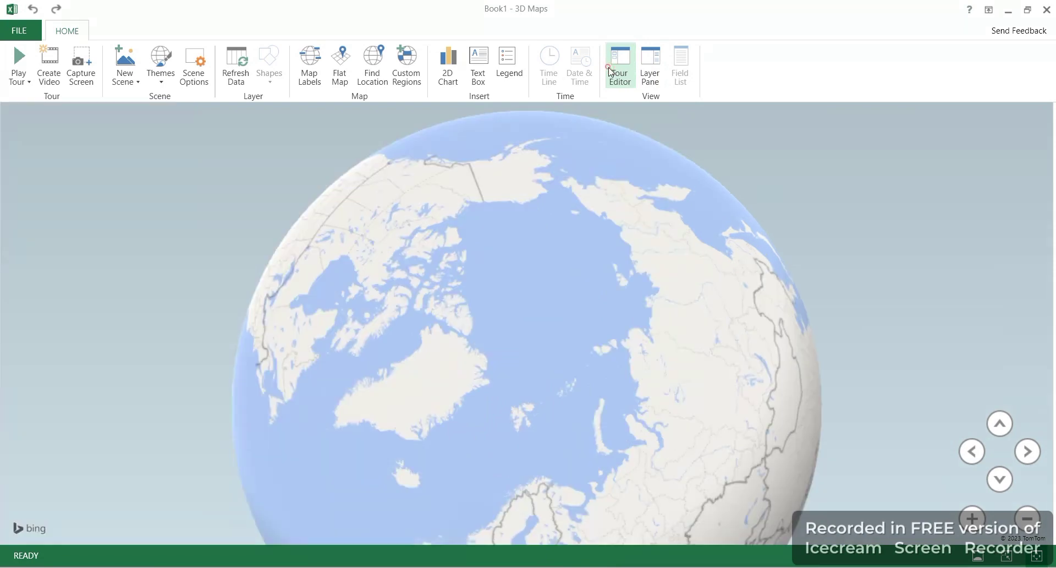
click(614, 69)
click(651, 67)
click(681, 72)
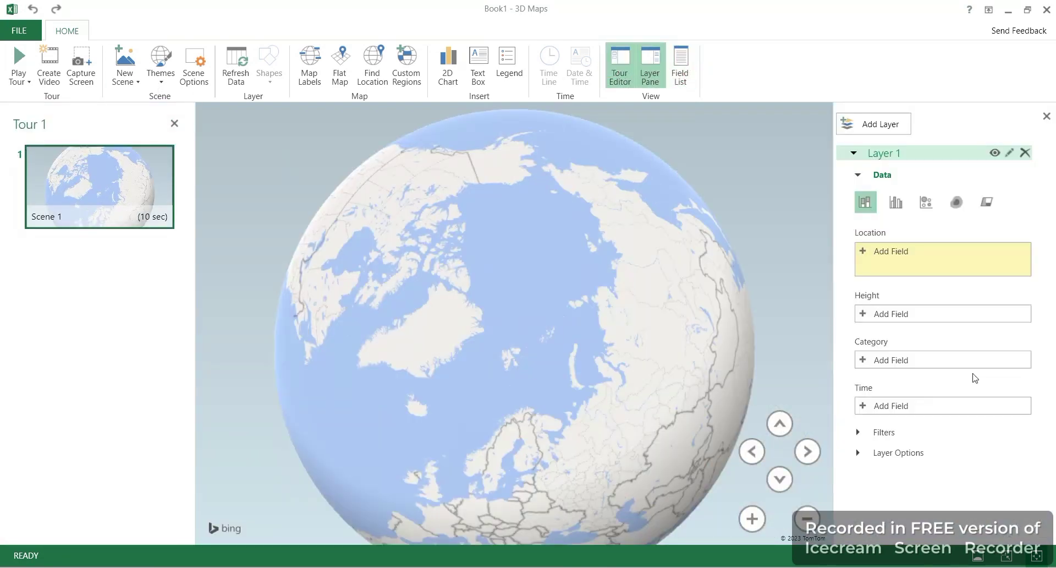
Hide and show Layer 1, then add an empty 2D chart over the globe
click(995, 152)
click(994, 152)
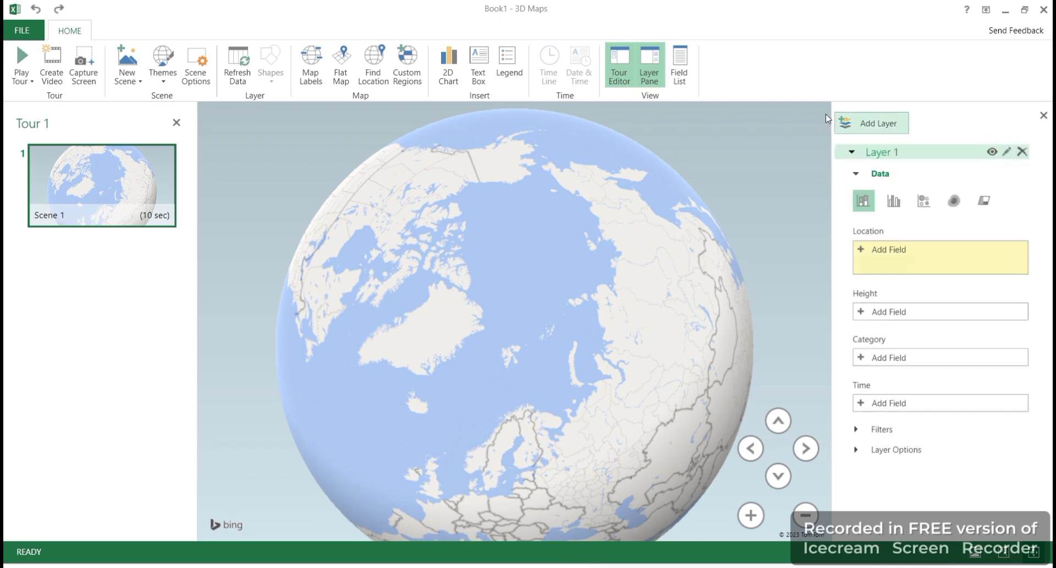
click(454, 77)
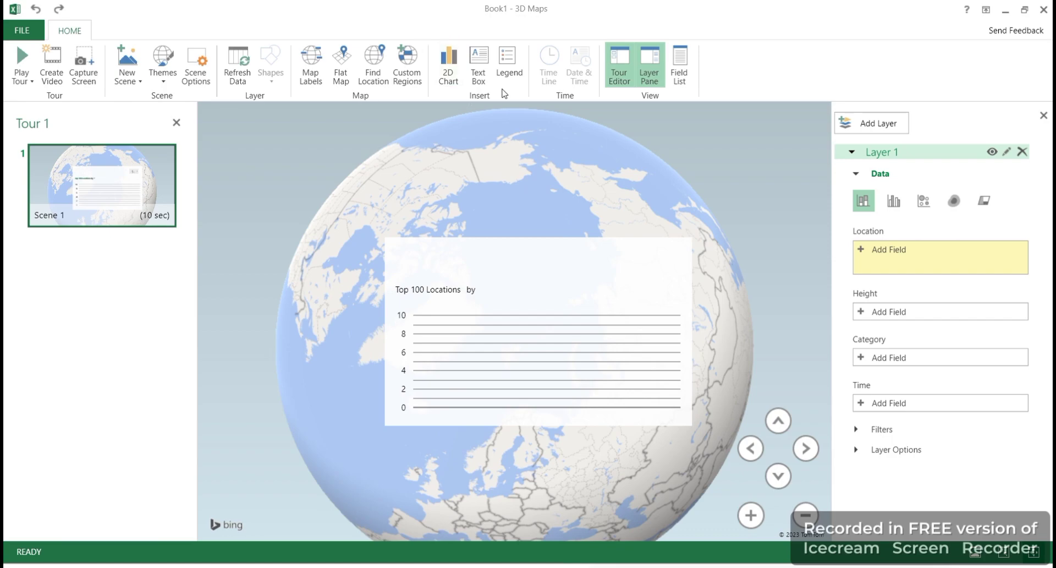
Remove the empty Top 100 Locations chart from Scene 1 and open the Add Text Box dialog
click(481, 81)
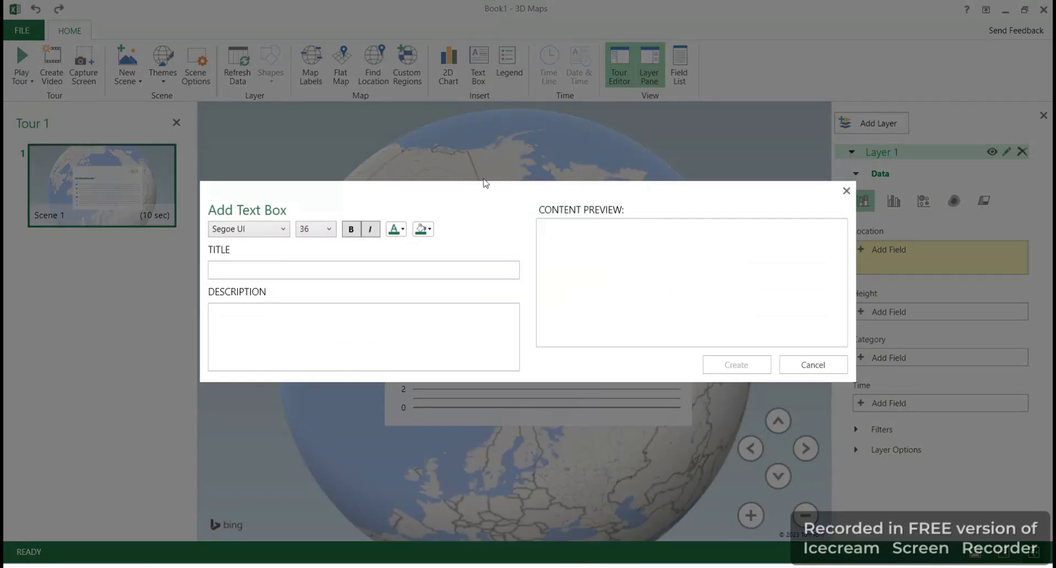
click(800, 357)
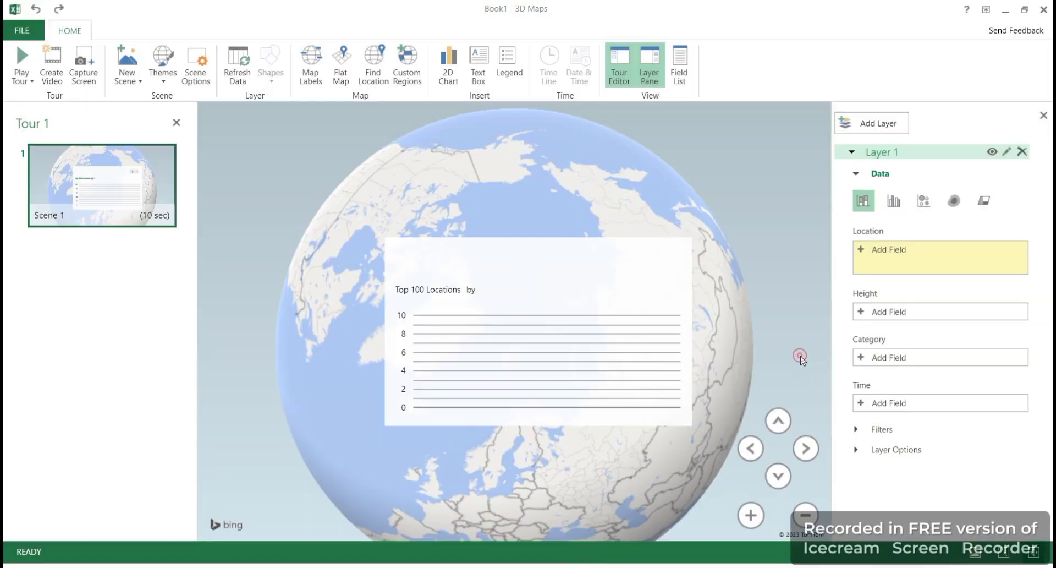
right_click(547, 323)
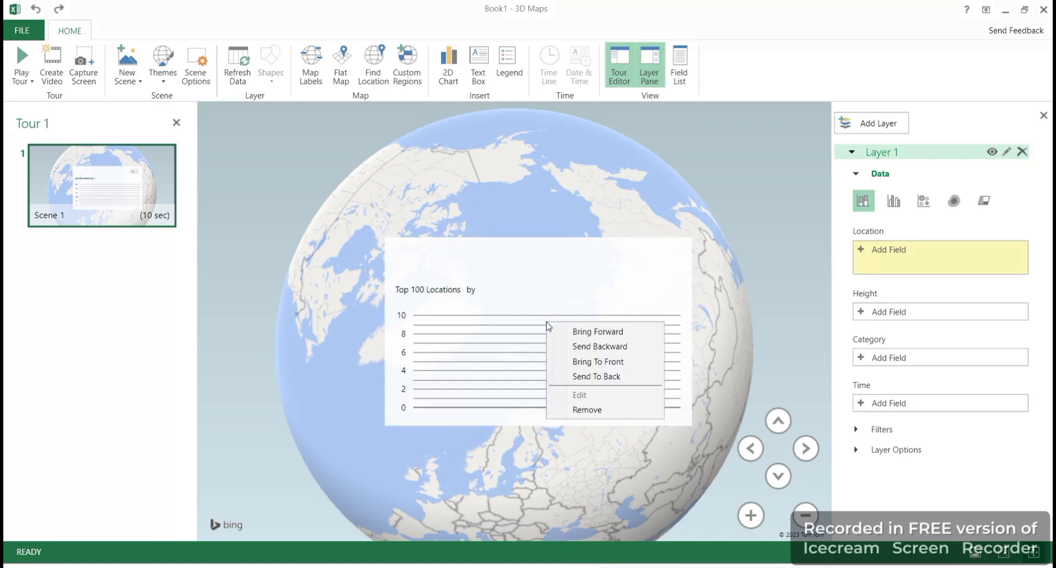
click(584, 410)
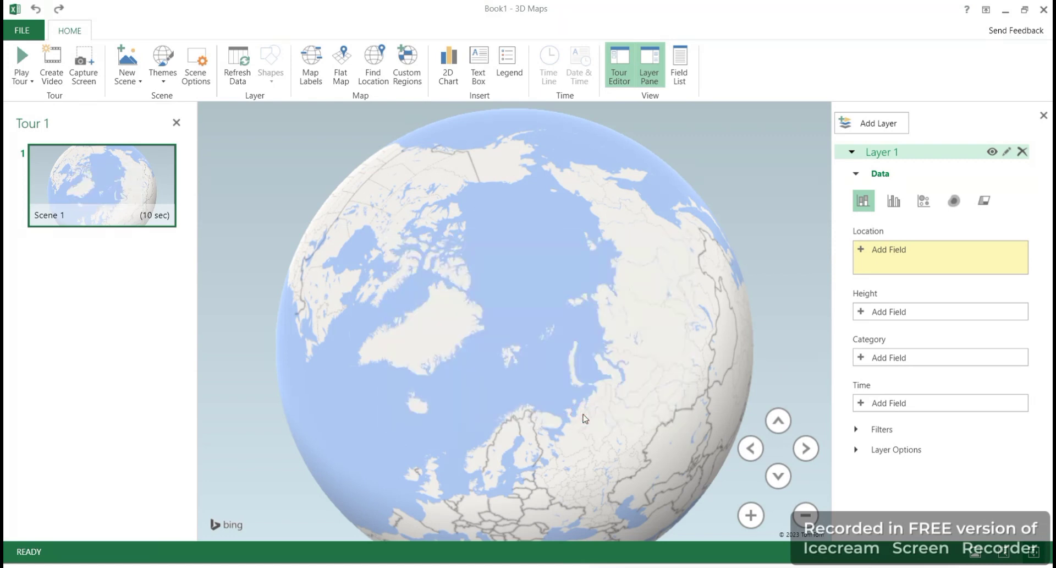
click(479, 64)
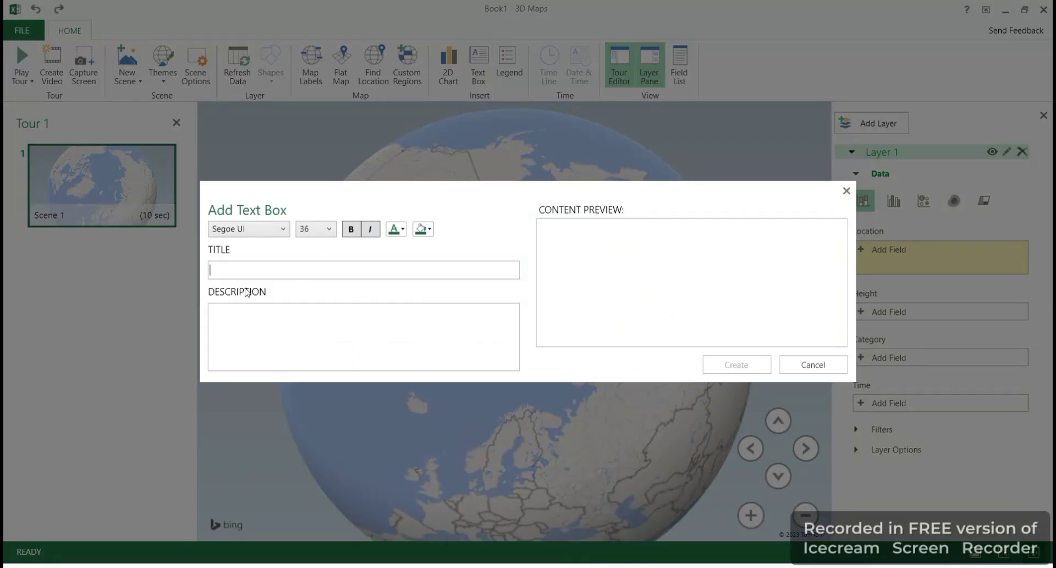
Enter the text box title '3d map' and the description 'used to known for located areas'
click(243, 272)
text(3d)
text( map)
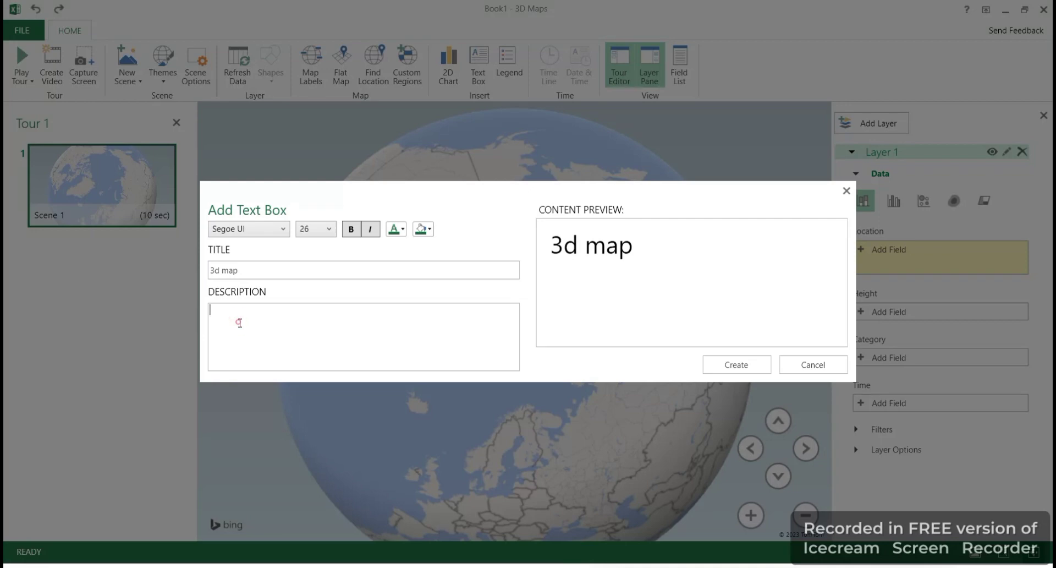
text(used to)
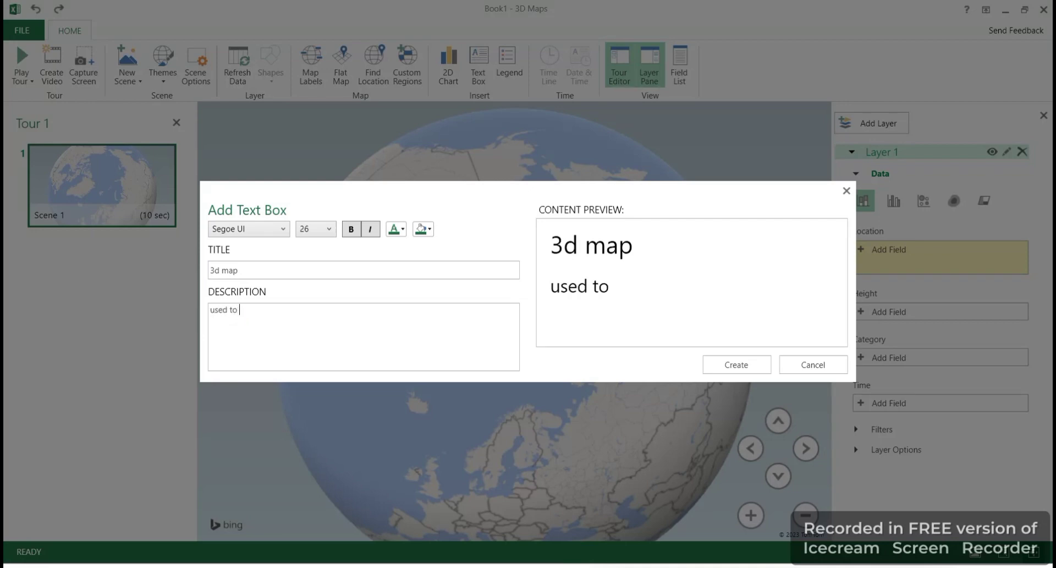
text(known f)
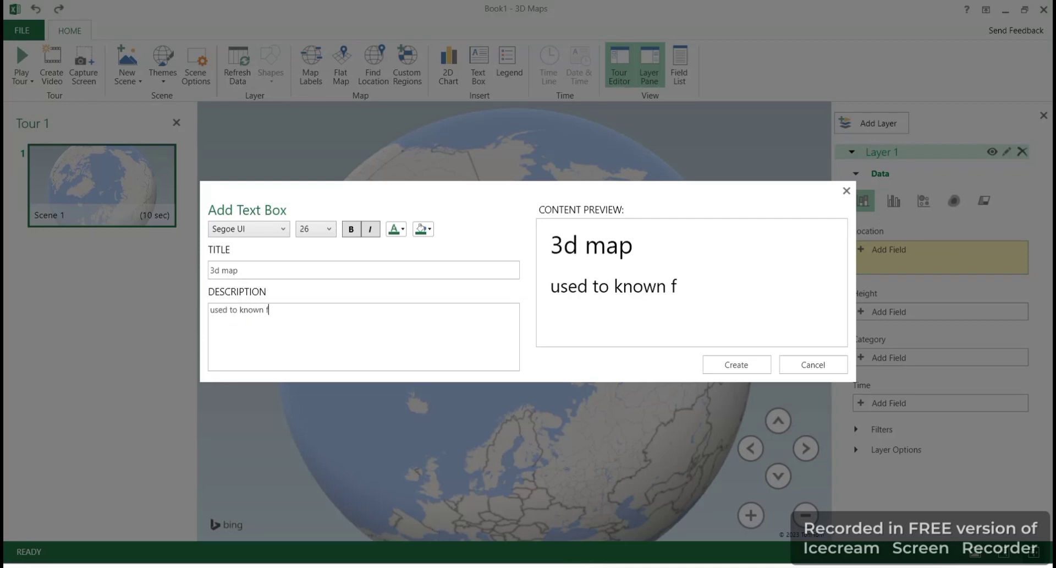
text(or located)
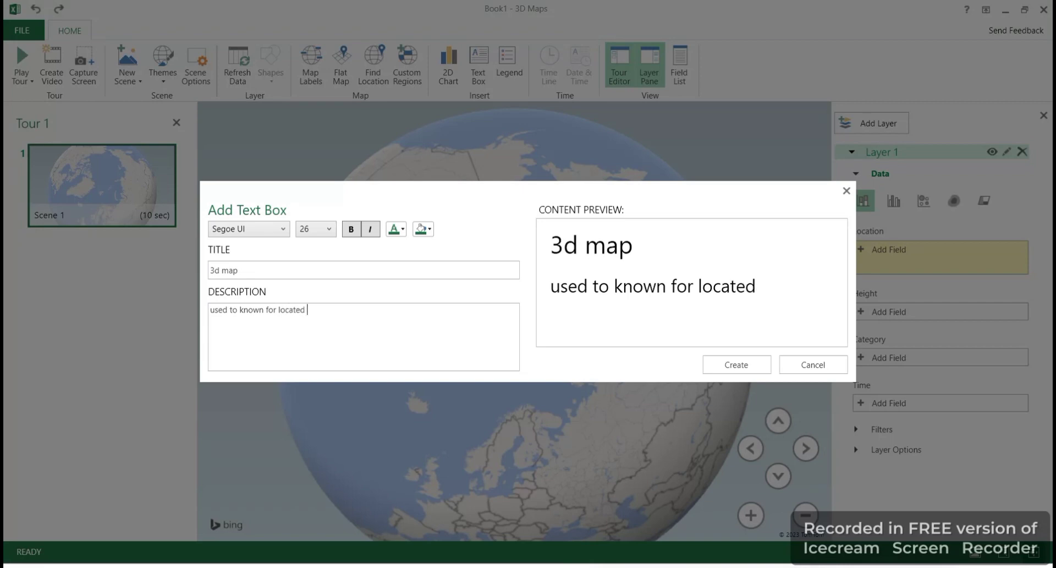
text( areas)
Place the '3d map' text box on the globe, shrink it, and centre the globe on Asia
click(718, 362)
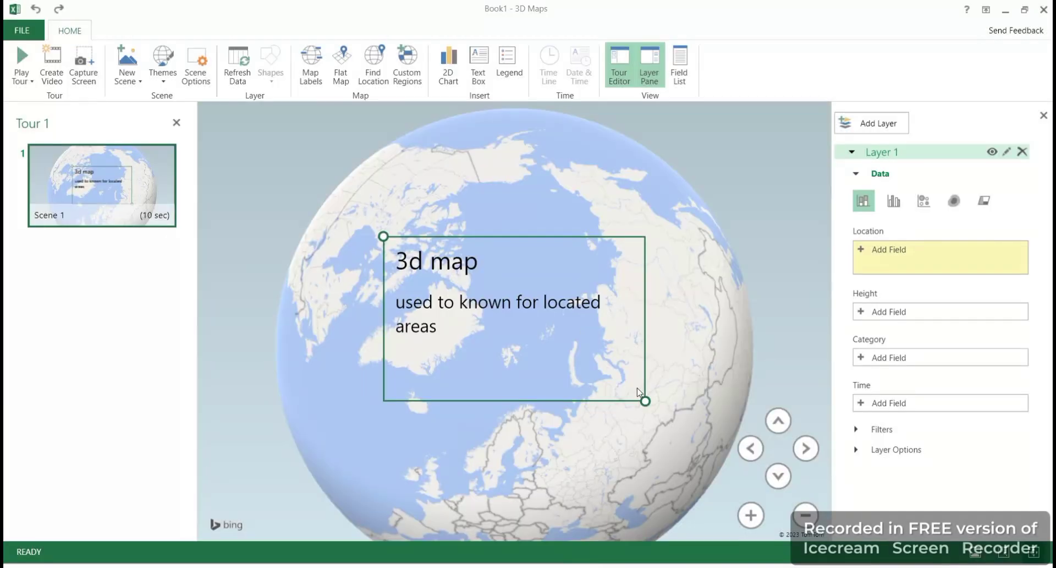
drag(645, 400, 541, 338)
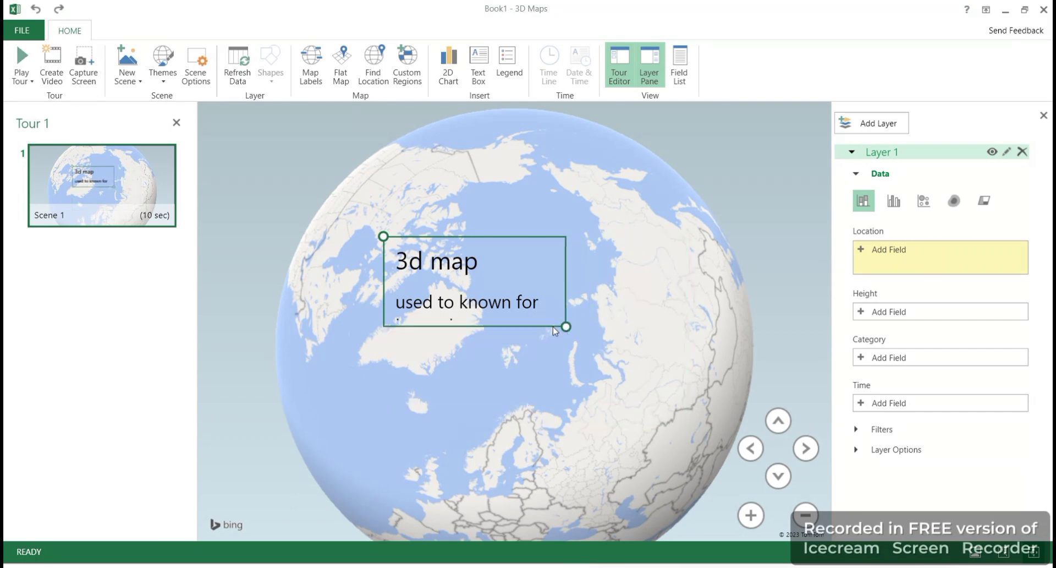
drag(618, 365, 406, 6)
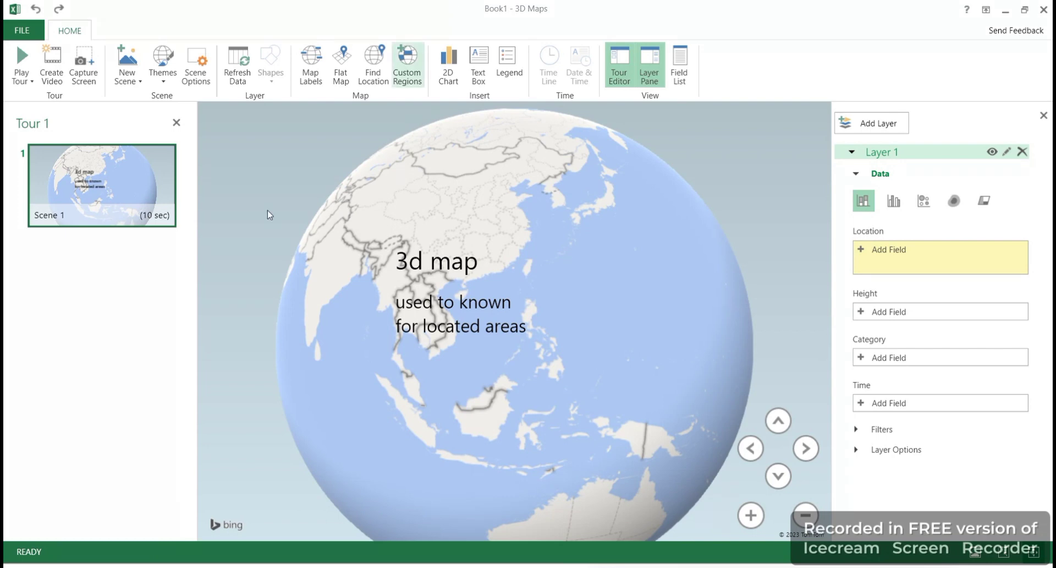
Add and delete a second scene, collapse the Table1 field list, and close the side panes
click(128, 59)
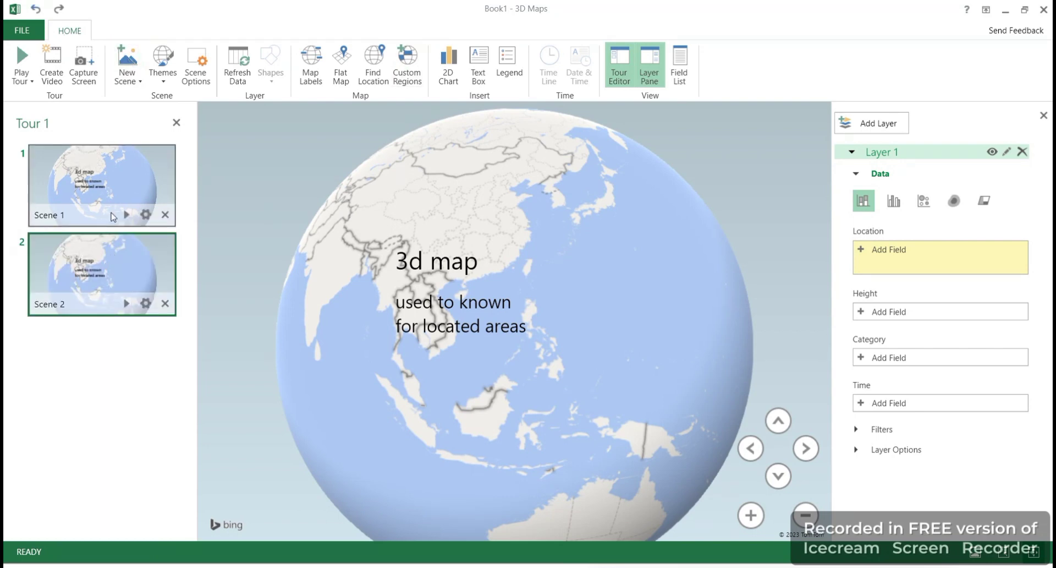
click(165, 303)
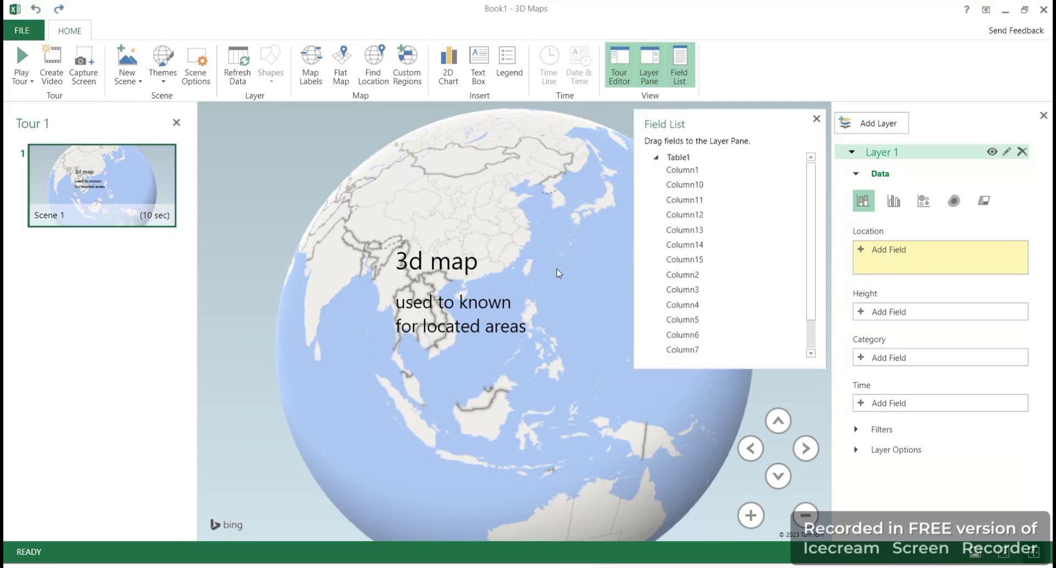
click(656, 157)
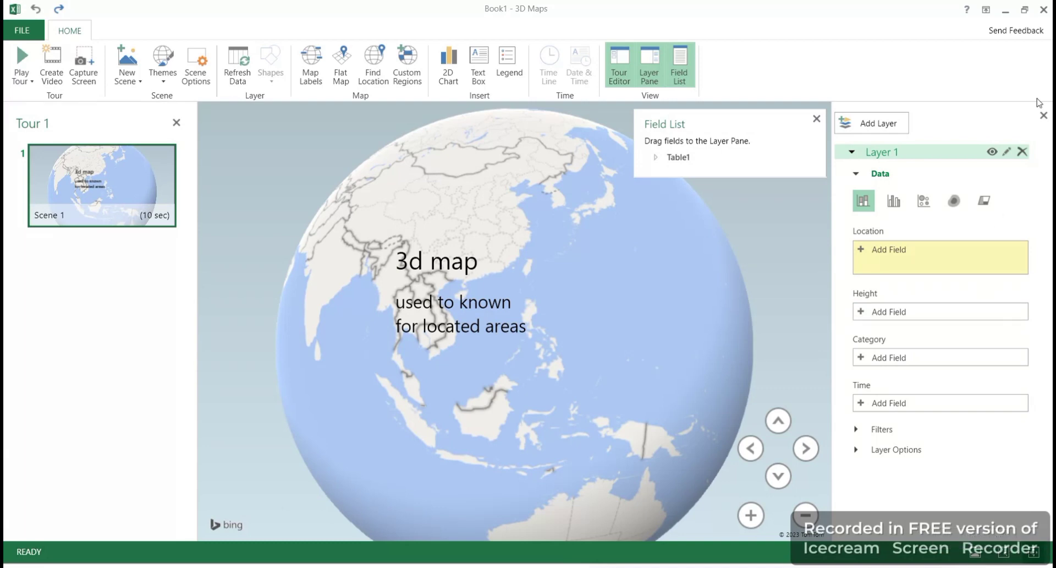
click(1043, 115)
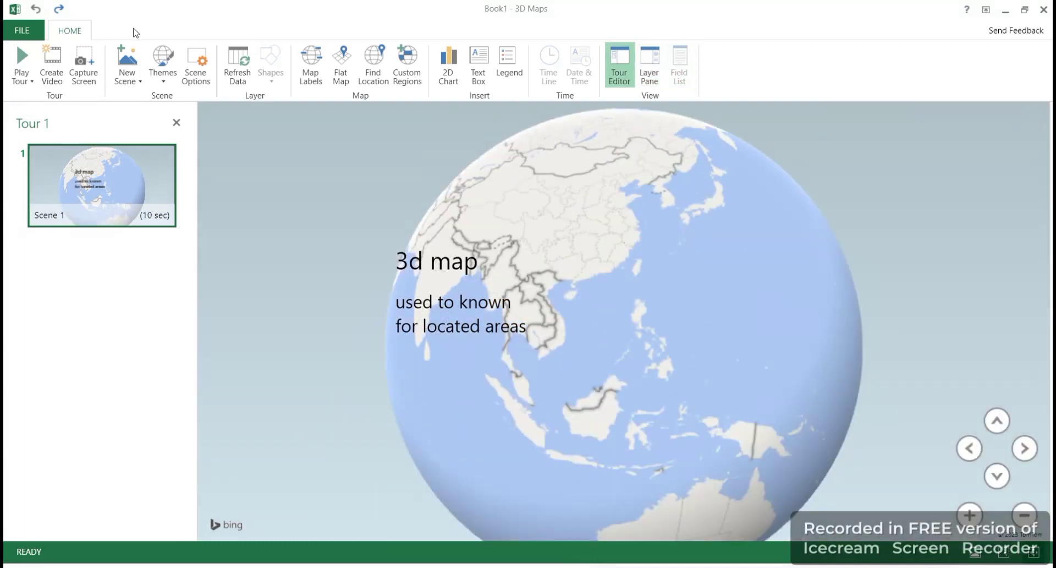
Play Tour 1 full-screen, then press Esc to return to the tour editor
click(22, 78)
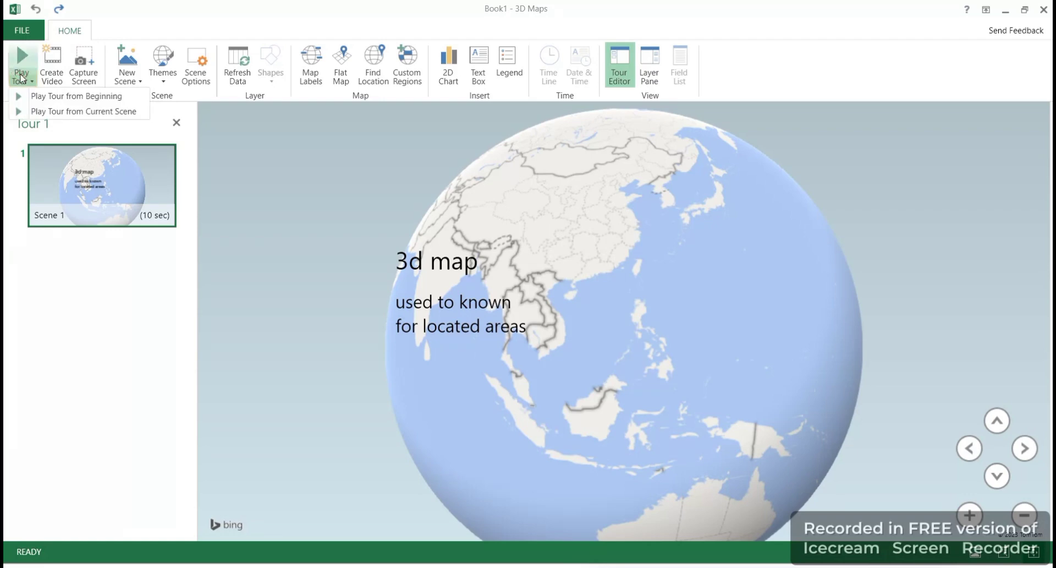
click(83, 96)
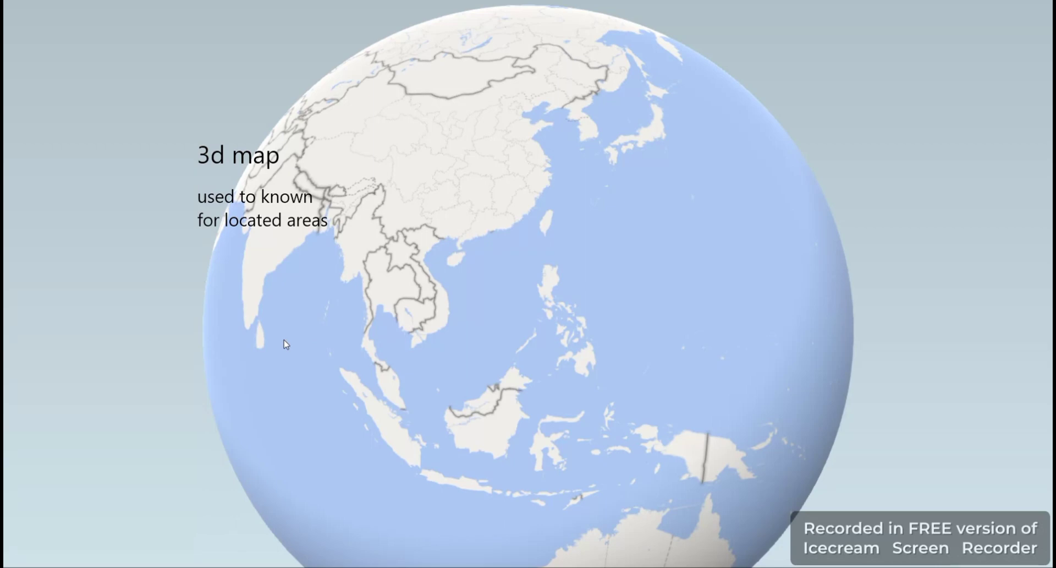
key(Escape)
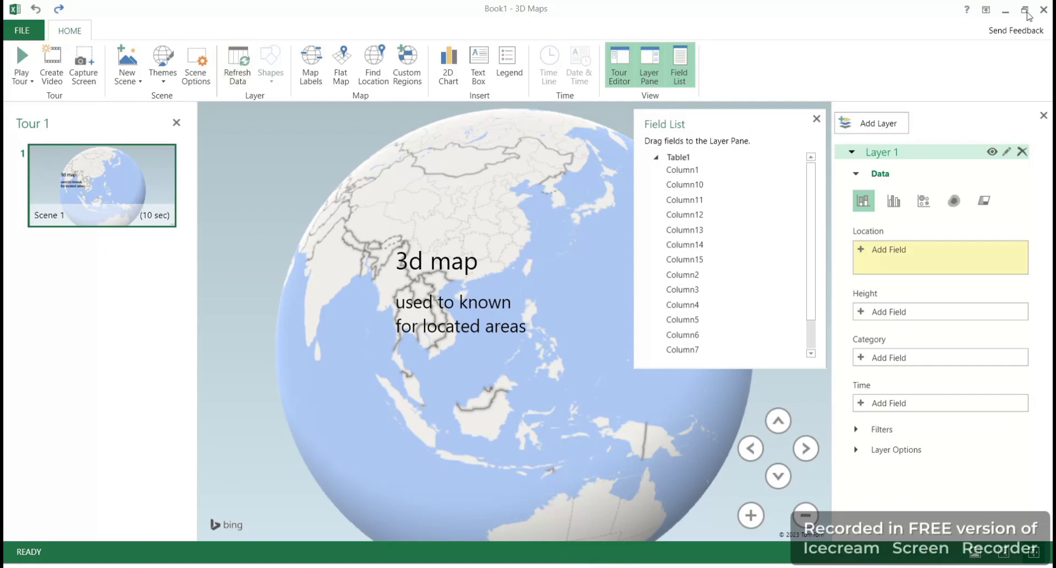
Close 3D Maps and resize the 3D Maps Tours notice to be narrower and taller
click(1043, 10)
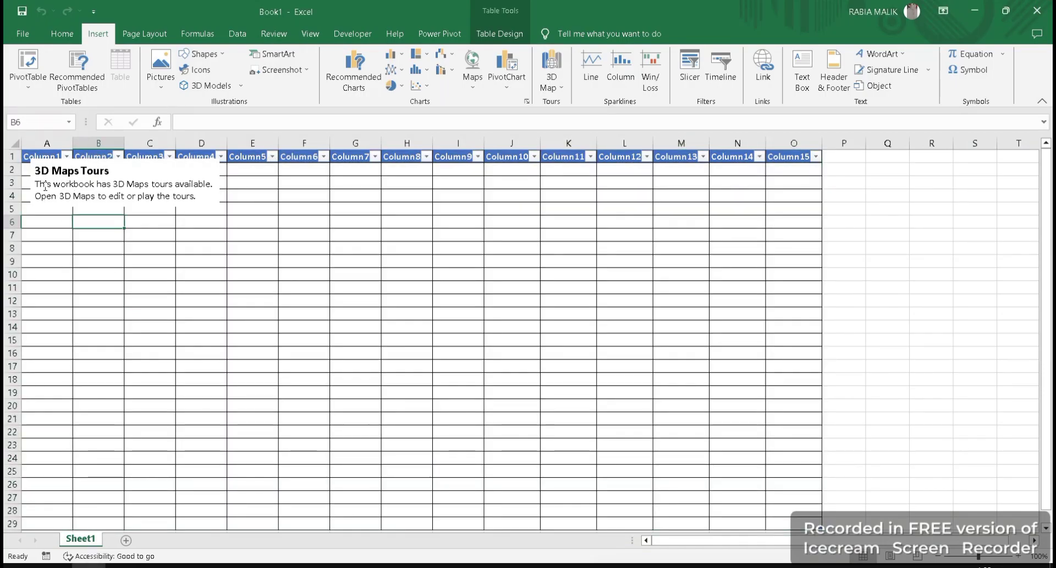
click(59, 182)
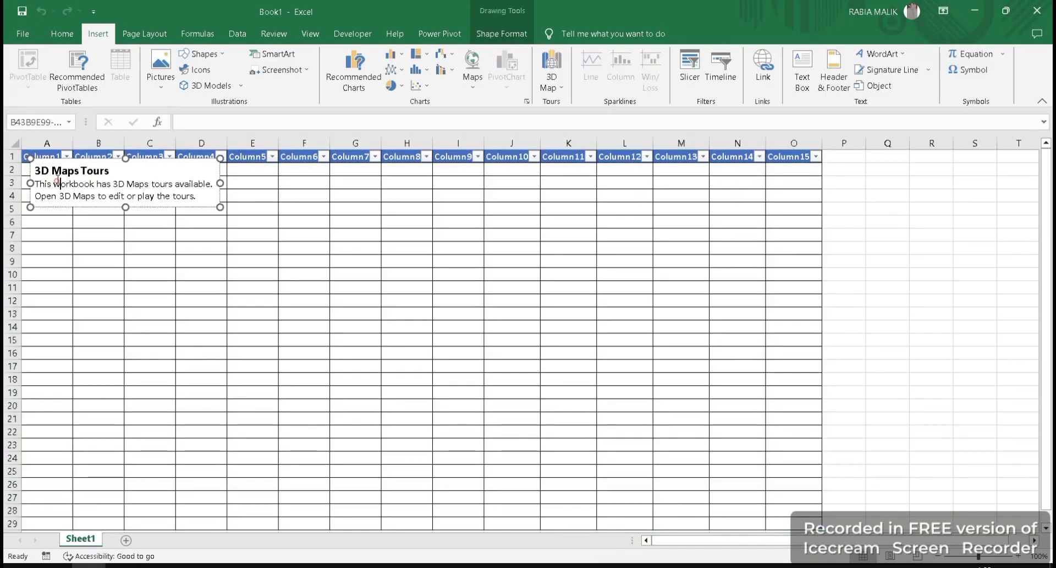
click(39, 169)
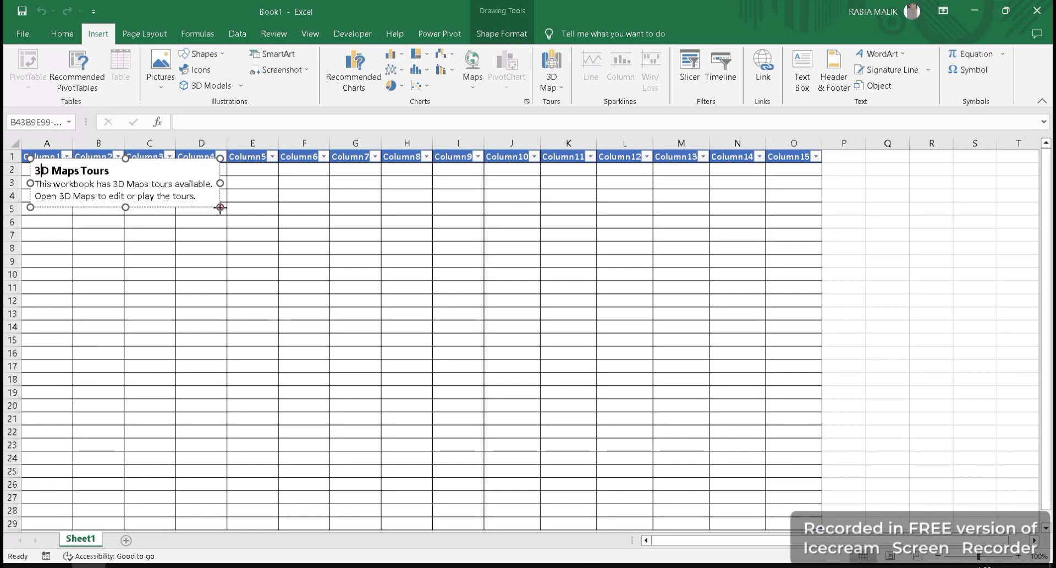
drag(220, 207, 146, 232)
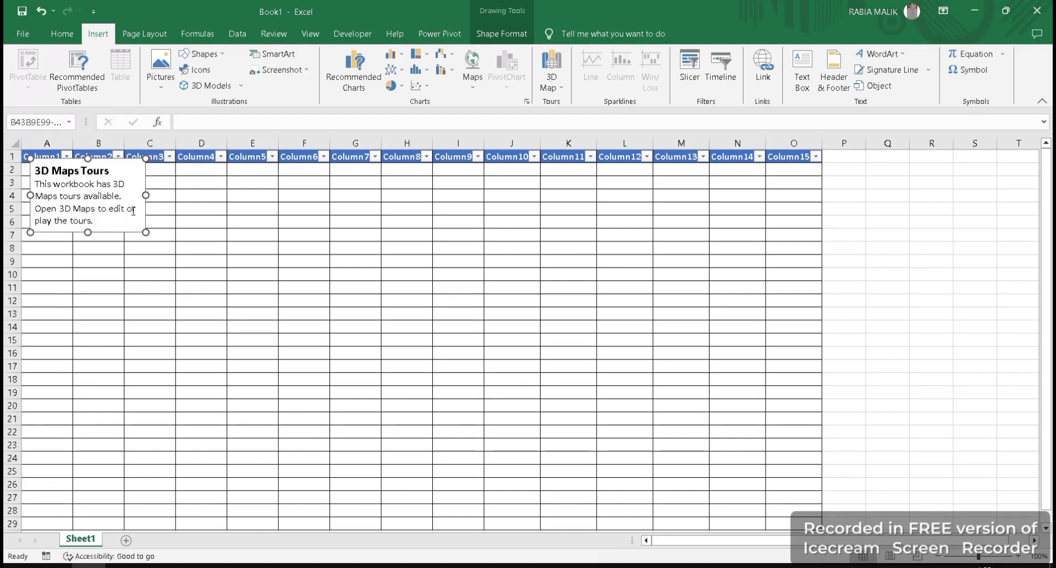
click(180, 287)
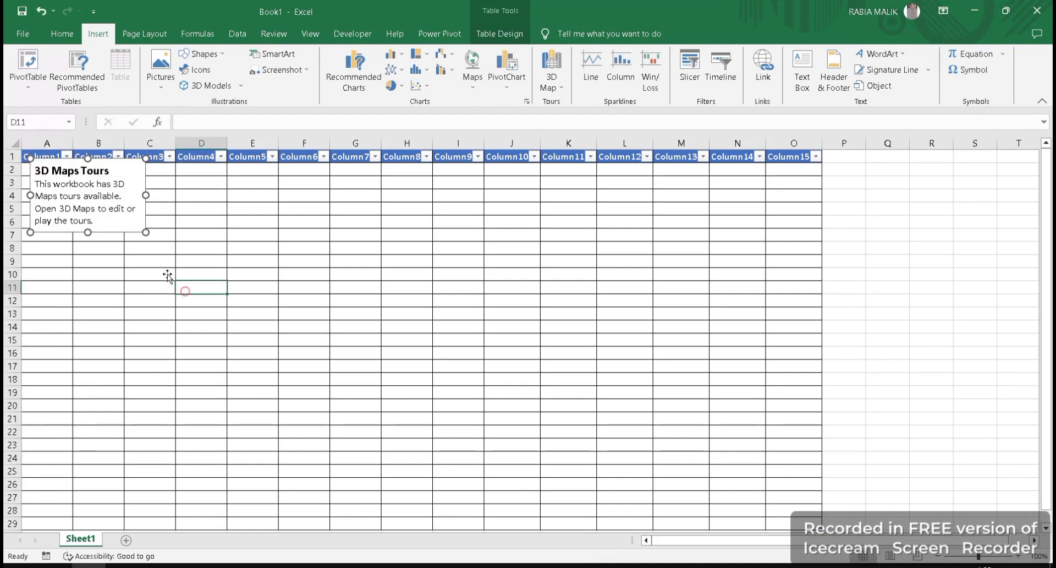
Insert a Filled Map chart, browse its styles and elements, and move it over columns J–O
click(472, 68)
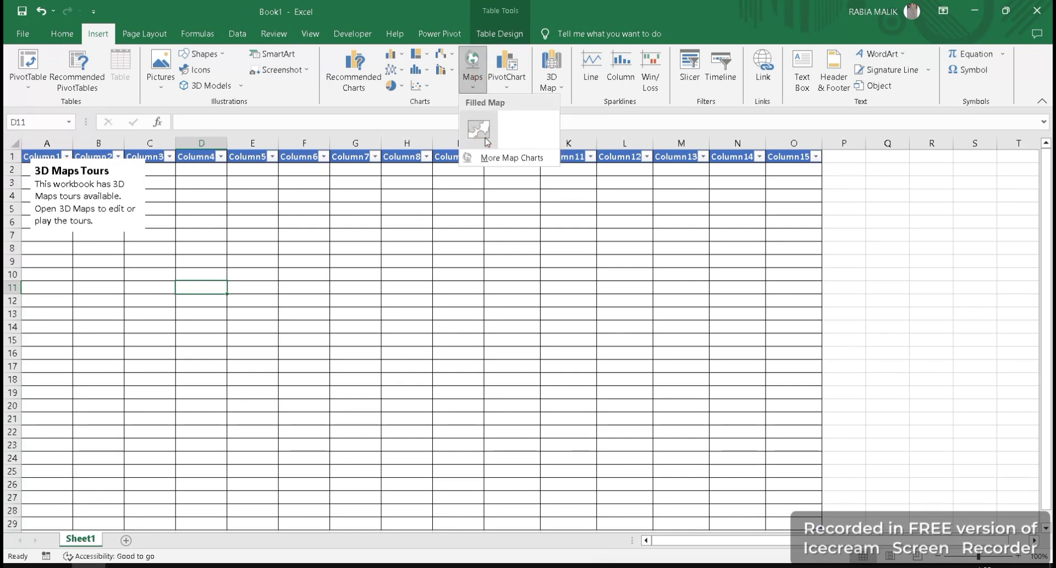
click(478, 130)
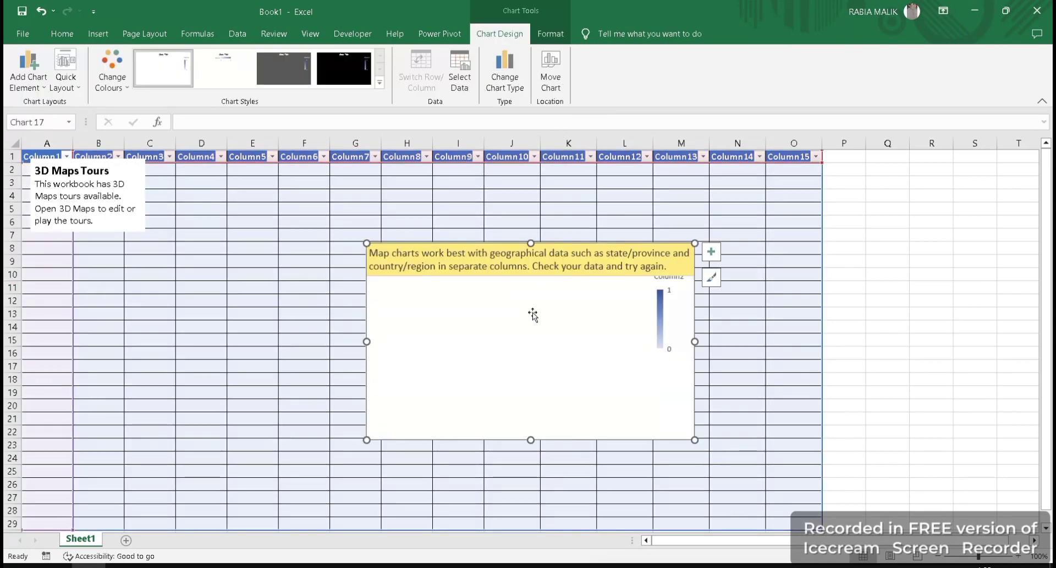
click(379, 83)
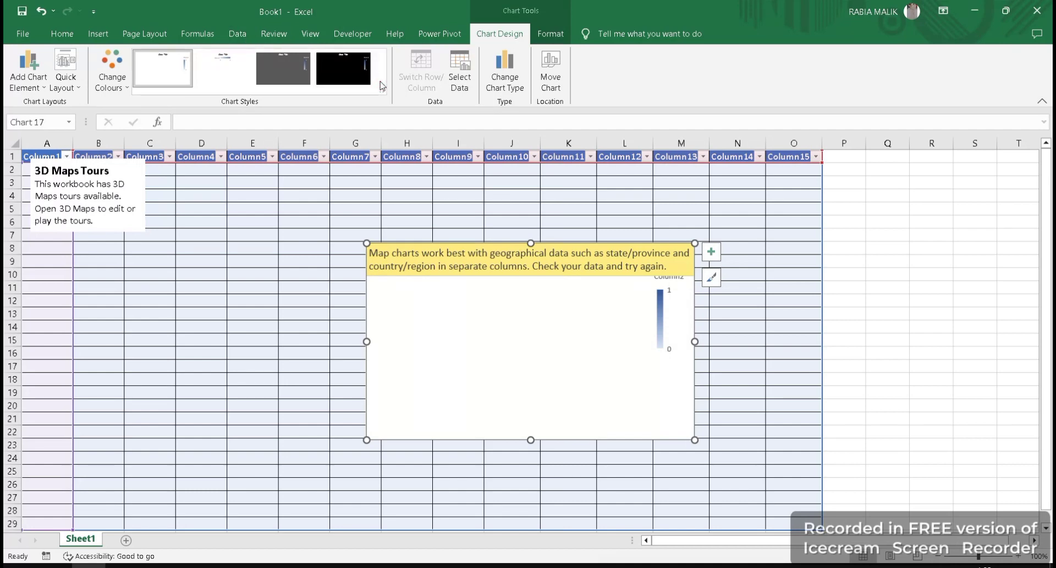
click(712, 252)
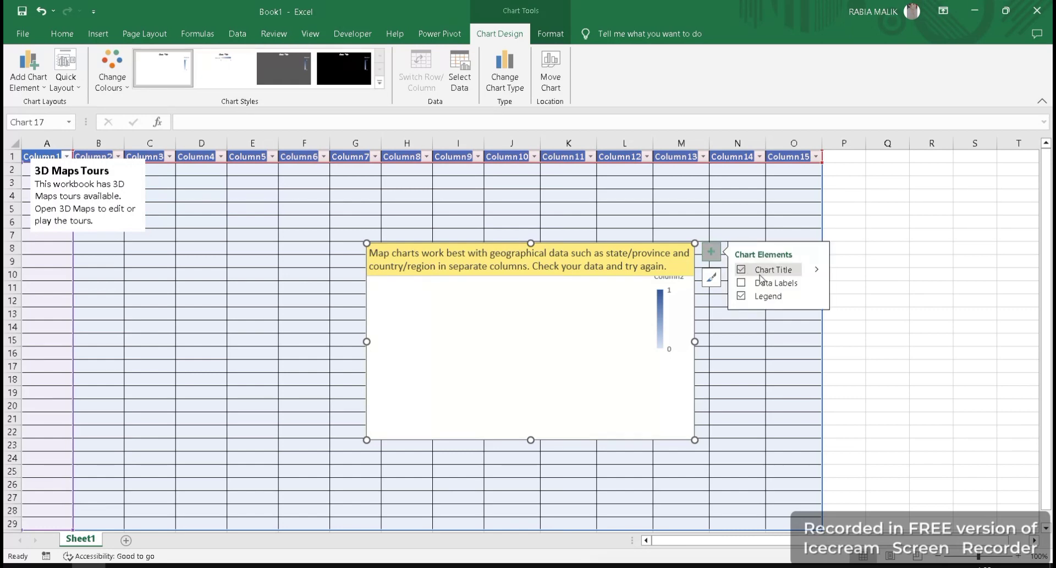
click(562, 380)
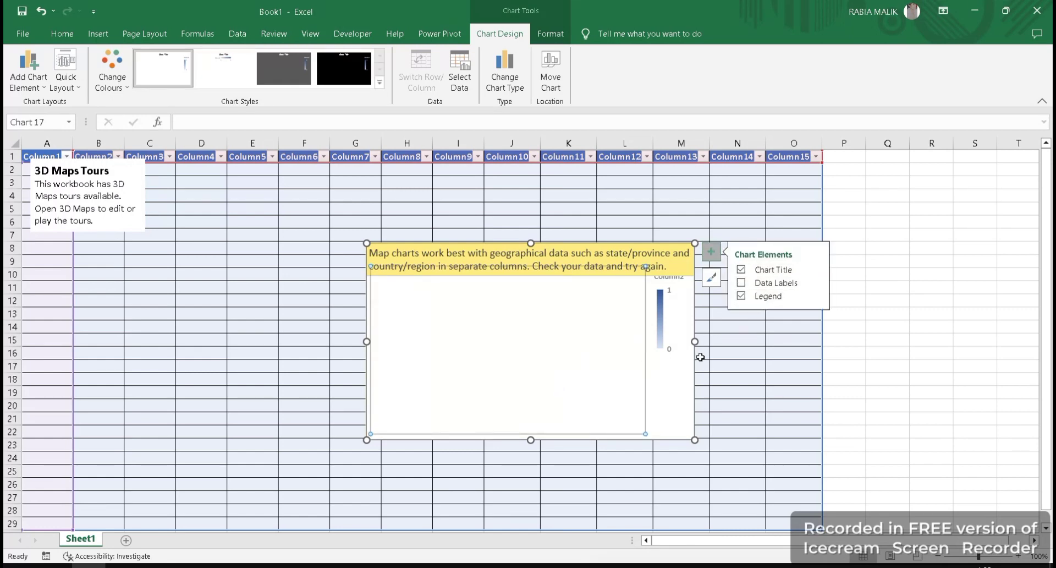
click(661, 340)
click(465, 295)
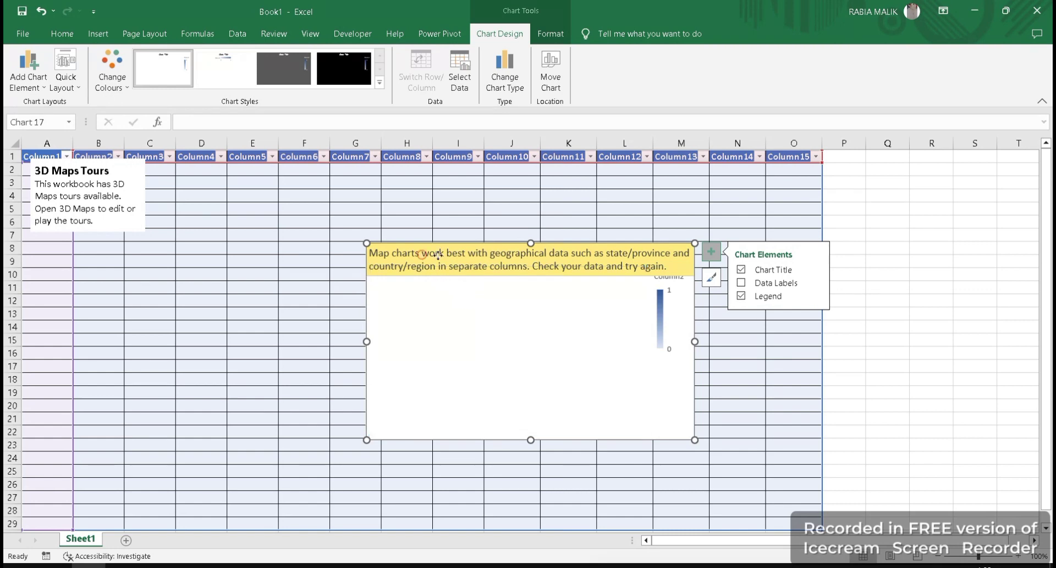
mouse_move(527, 269)
mouse_down()
mouse_move(790, 214)
mouse_move(642, 170)
mouse_up()
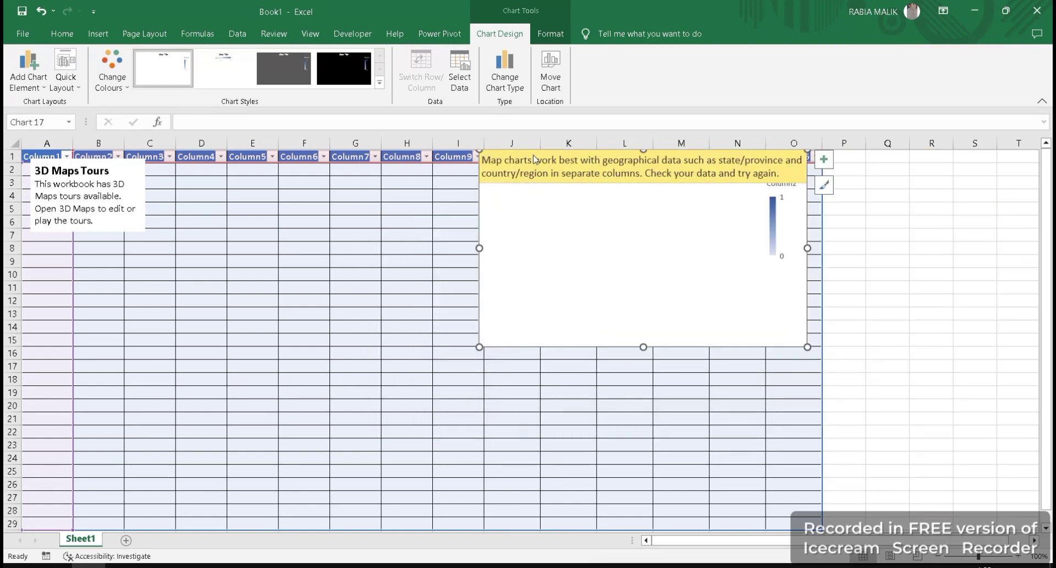
Delete the filled map chart from the sheet
key(Delete)
key(ctrl+z)
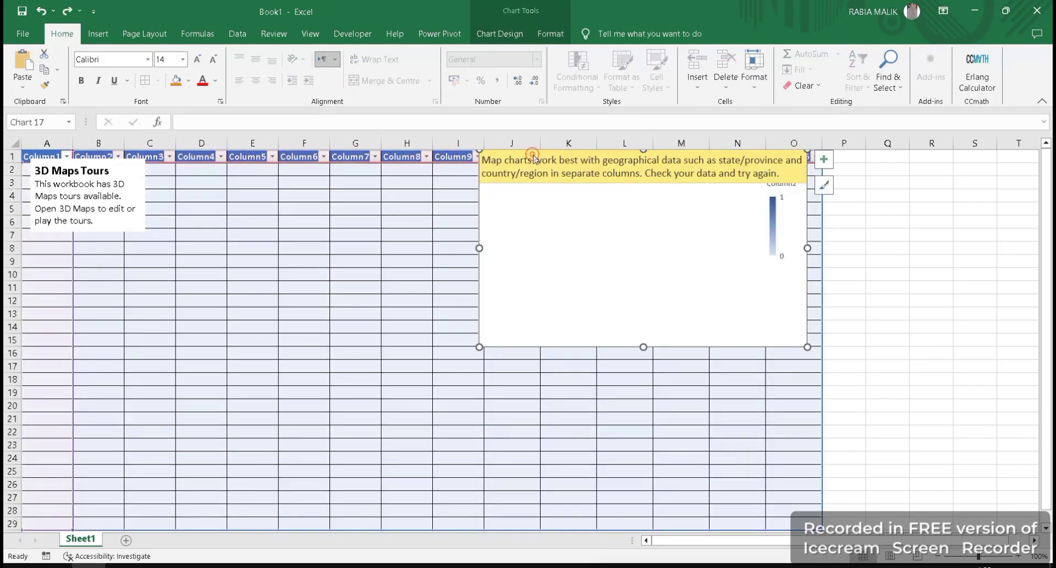
key(ctrl+z)
key(ctrl+z)
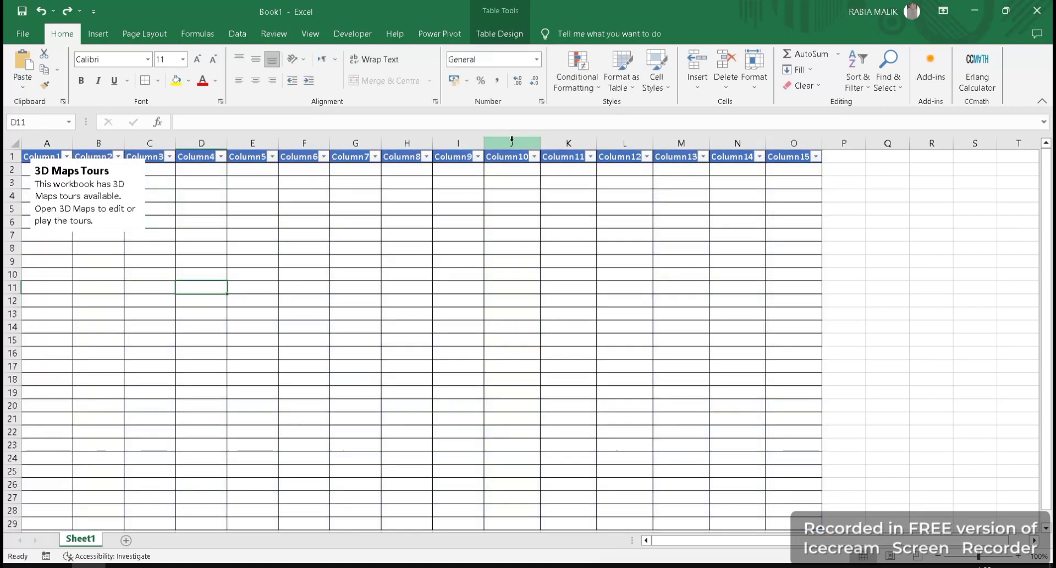
Open and cancel the Slicer and Timeline data connection dialogs from the Insert tab
click(102, 32)
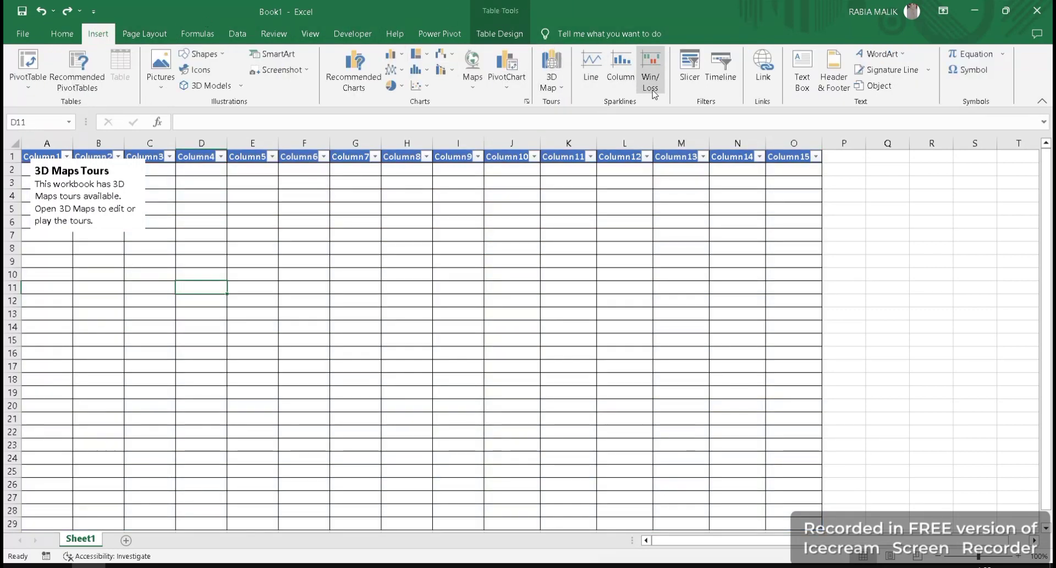
click(690, 88)
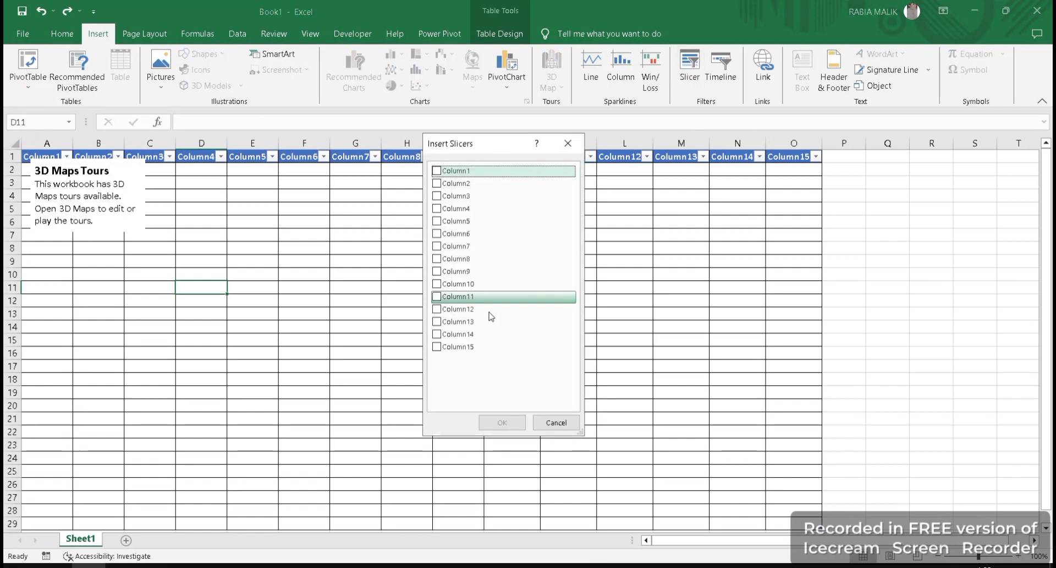
click(563, 429)
click(718, 82)
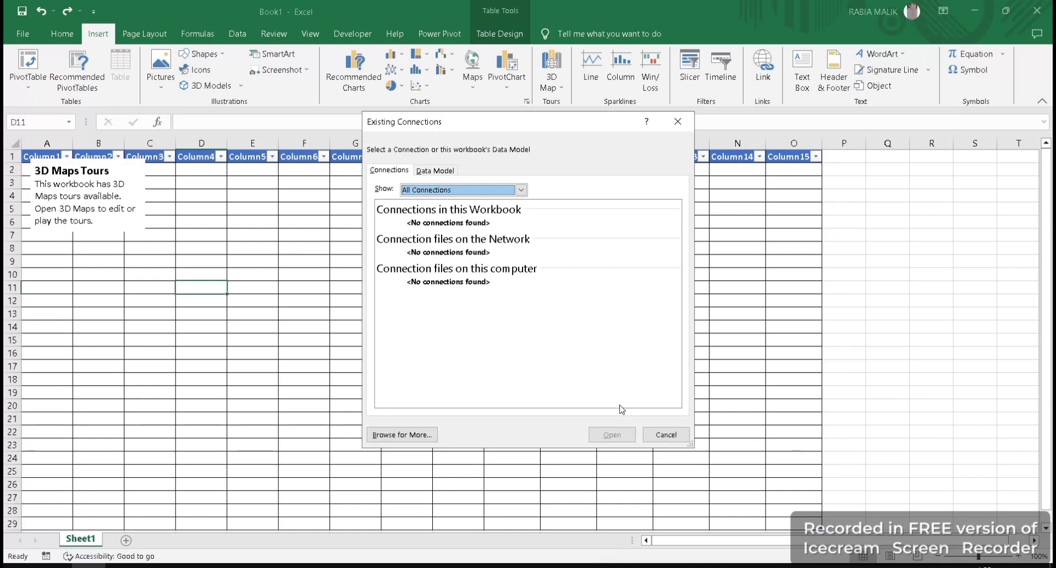
click(667, 434)
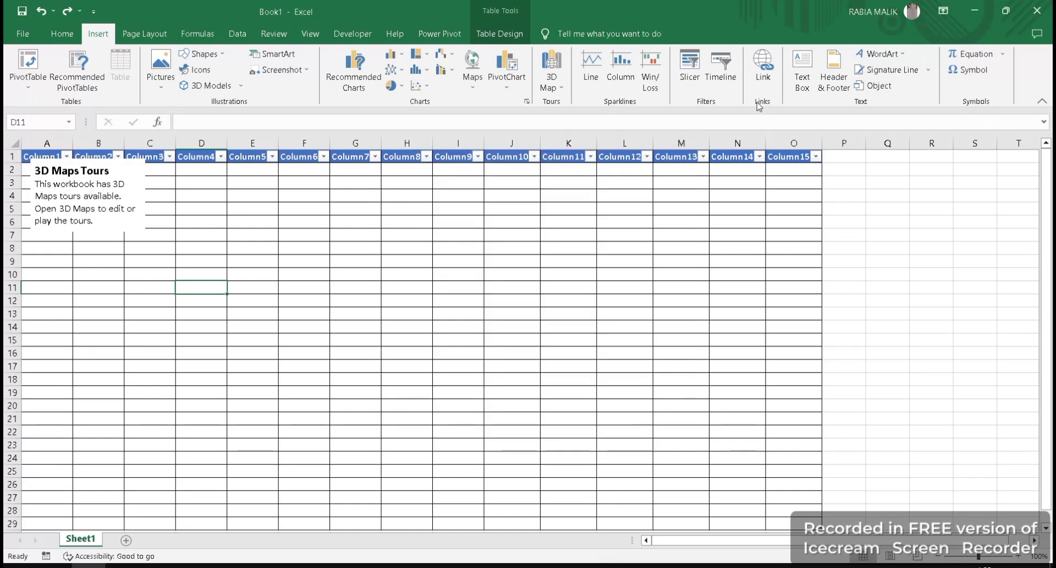
Open the Insert Hyperlink dialog, cycle through the link target types, and cancel it
click(759, 52)
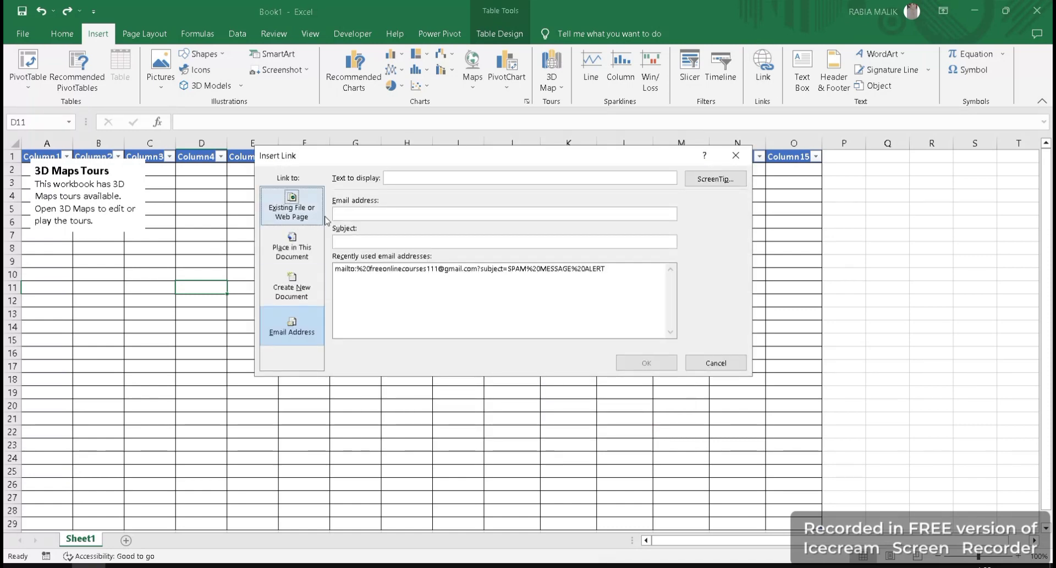
click(286, 216)
click(291, 245)
click(290, 286)
click(291, 329)
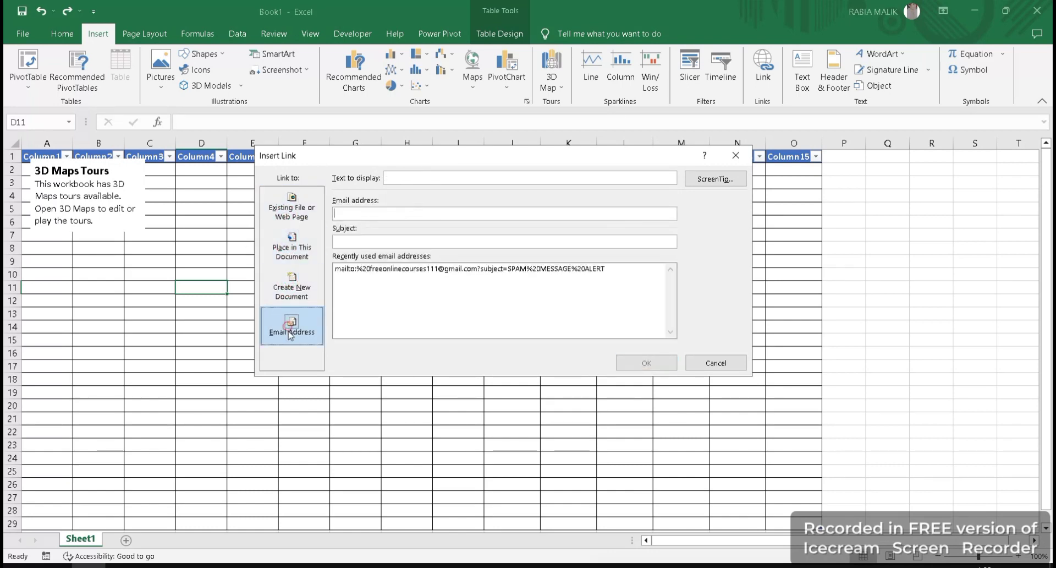
click(715, 363)
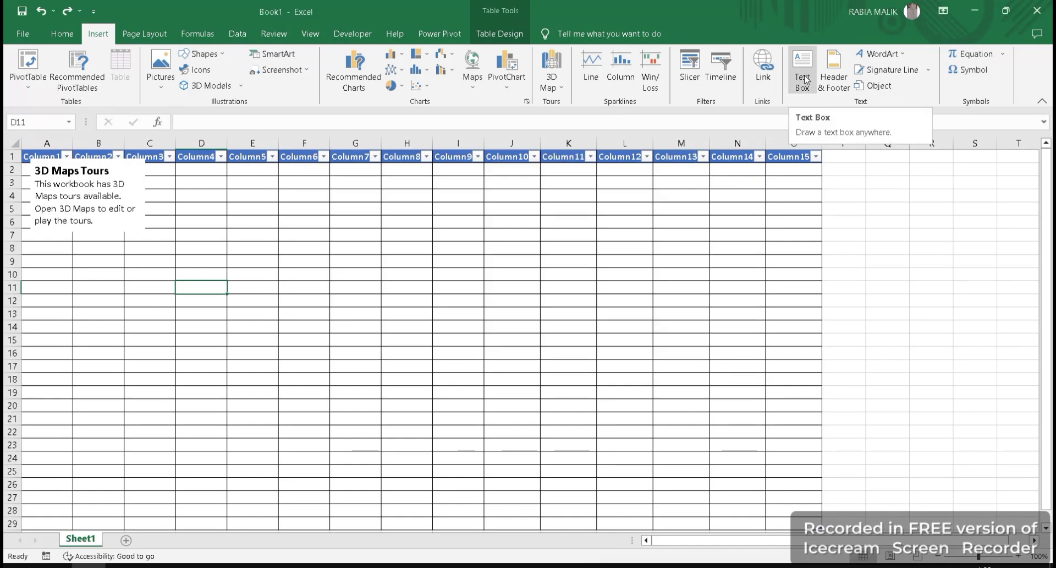
Apply the Gallery theme from Page Layout so the table headers turn crimson
click(889, 53)
click(889, 53)
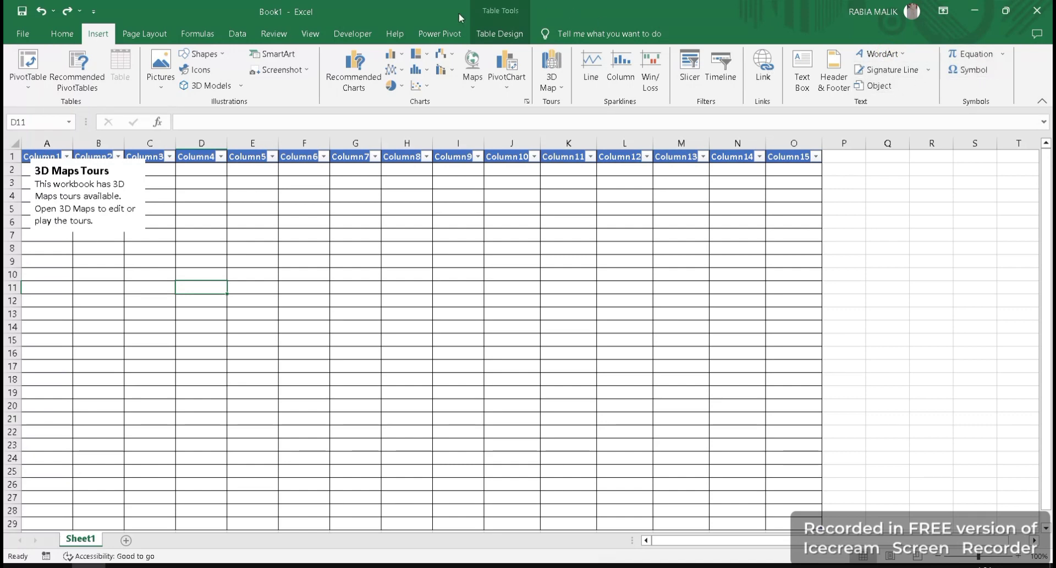
click(130, 40)
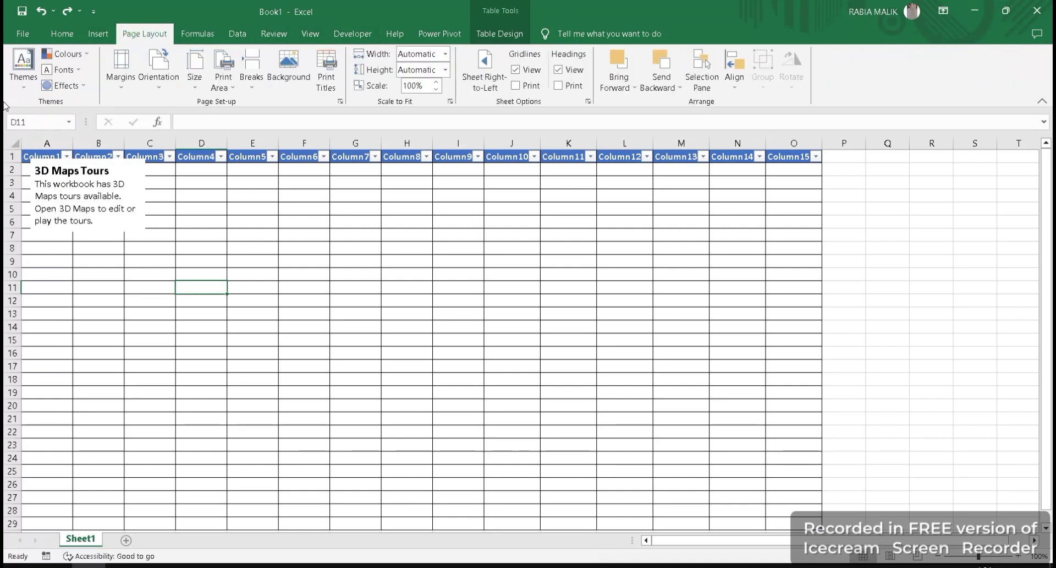
click(23, 69)
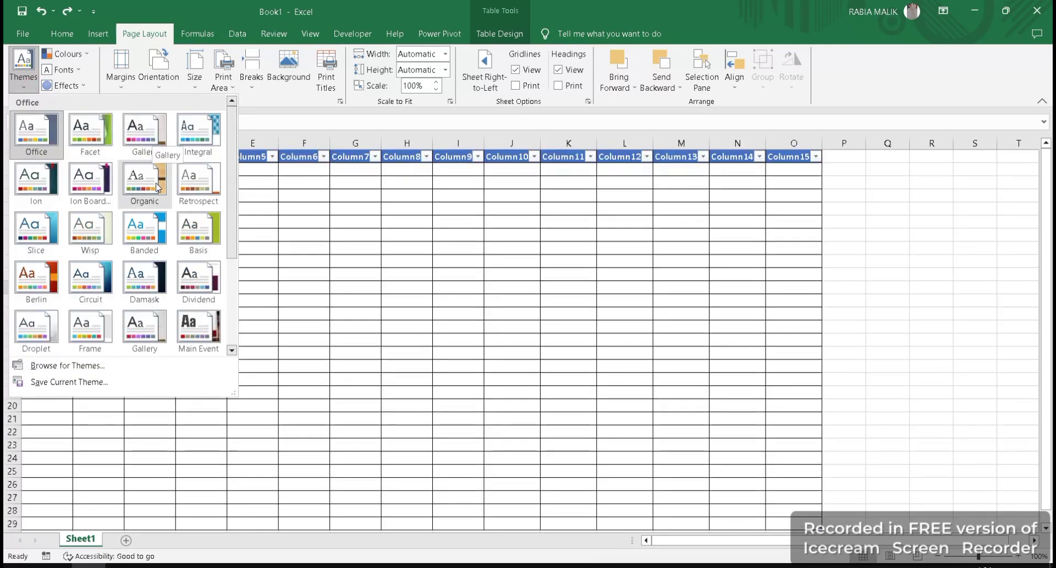
click(141, 138)
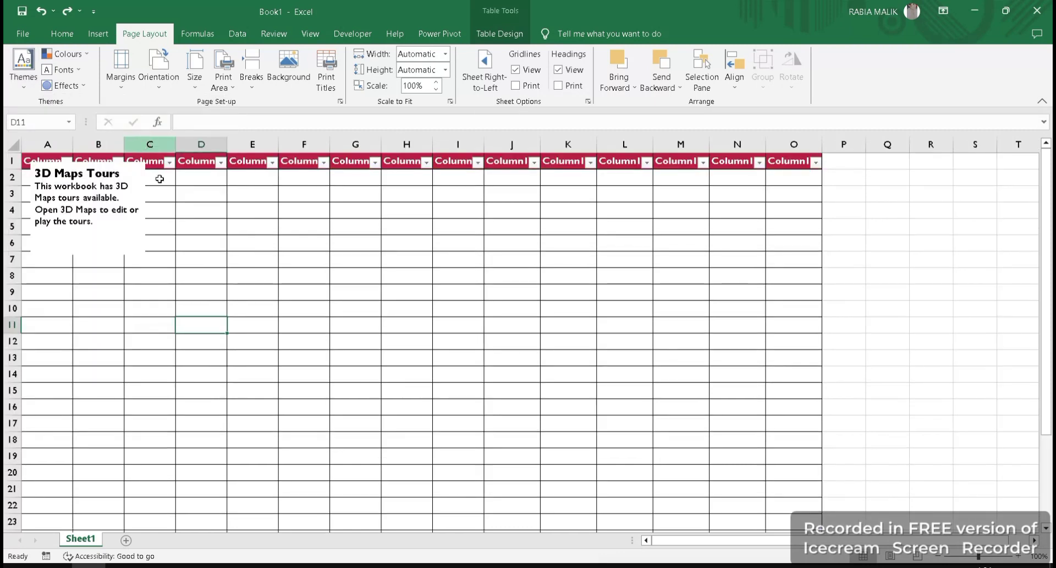
Cut the 3D Maps Tours text box from Sheet1 via its border's right-click menu
click(193, 313)
click(67, 187)
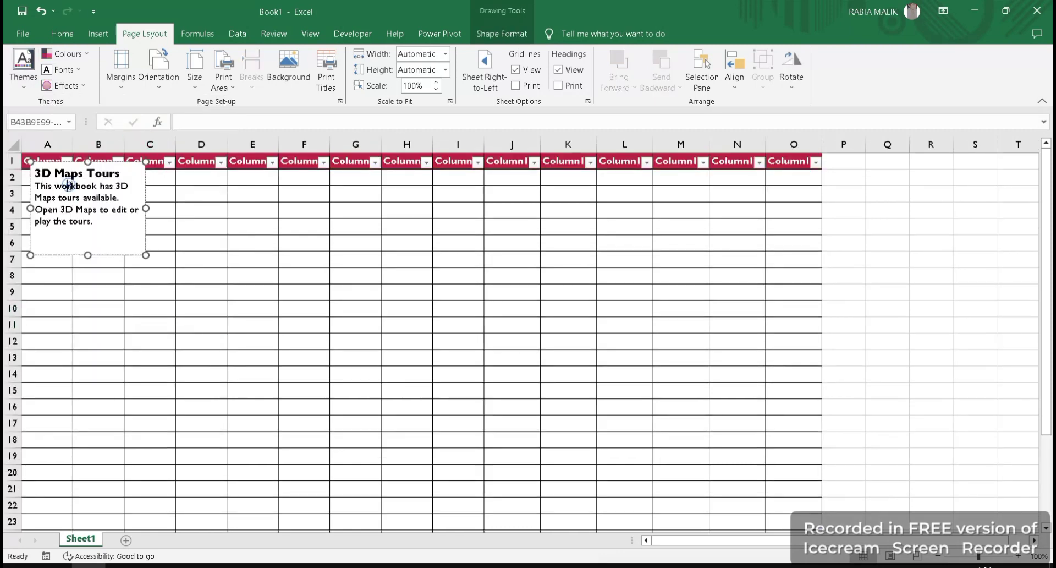
right_click(68, 185)
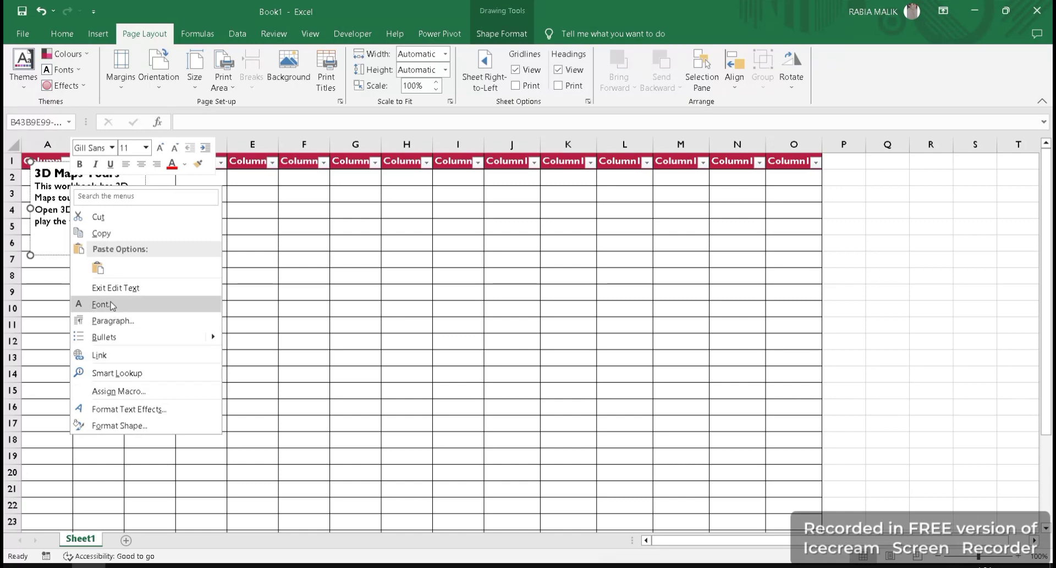
click(125, 218)
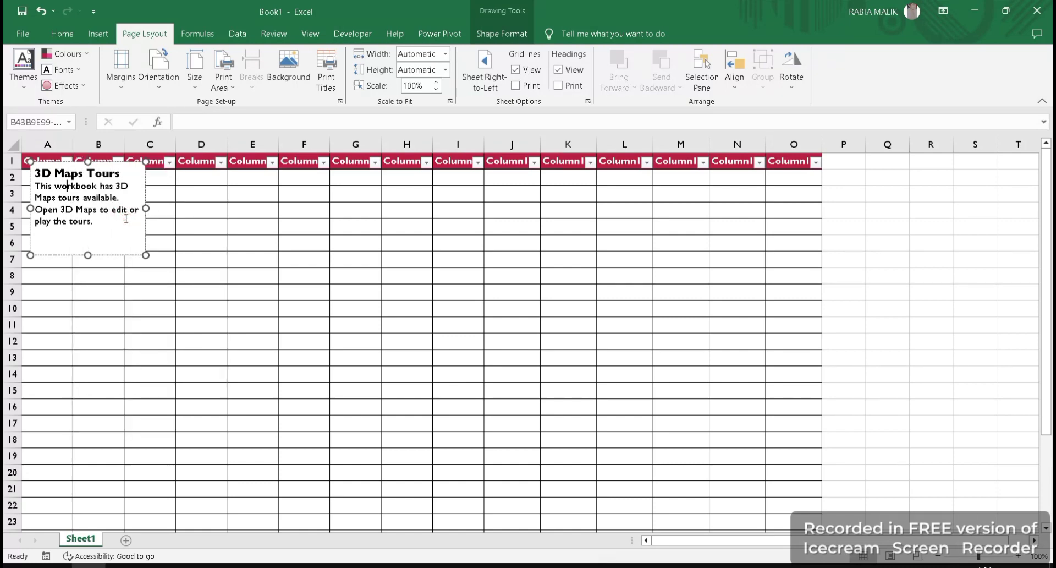
click(143, 253)
right_click(145, 256)
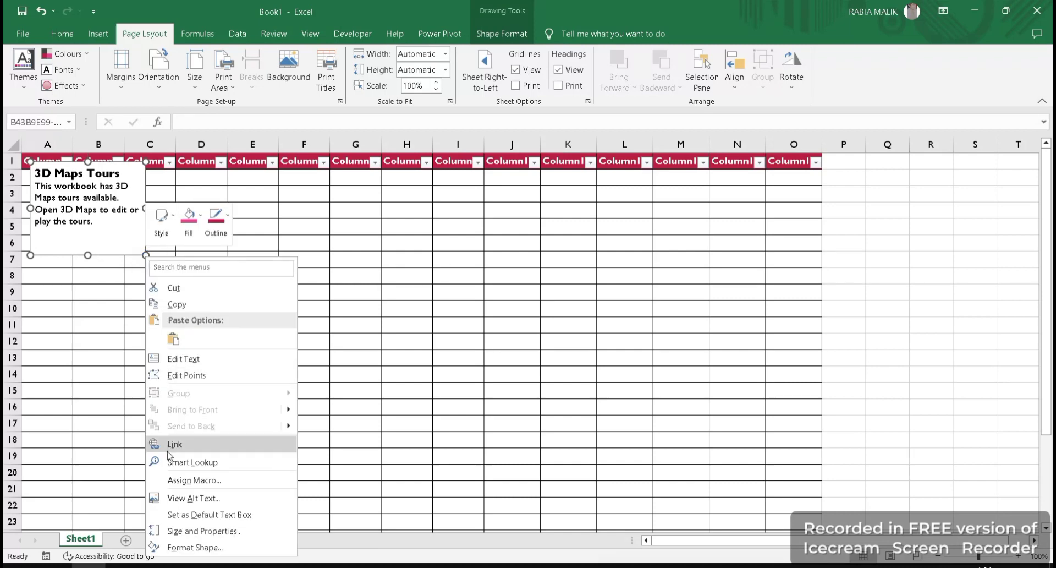
click(175, 287)
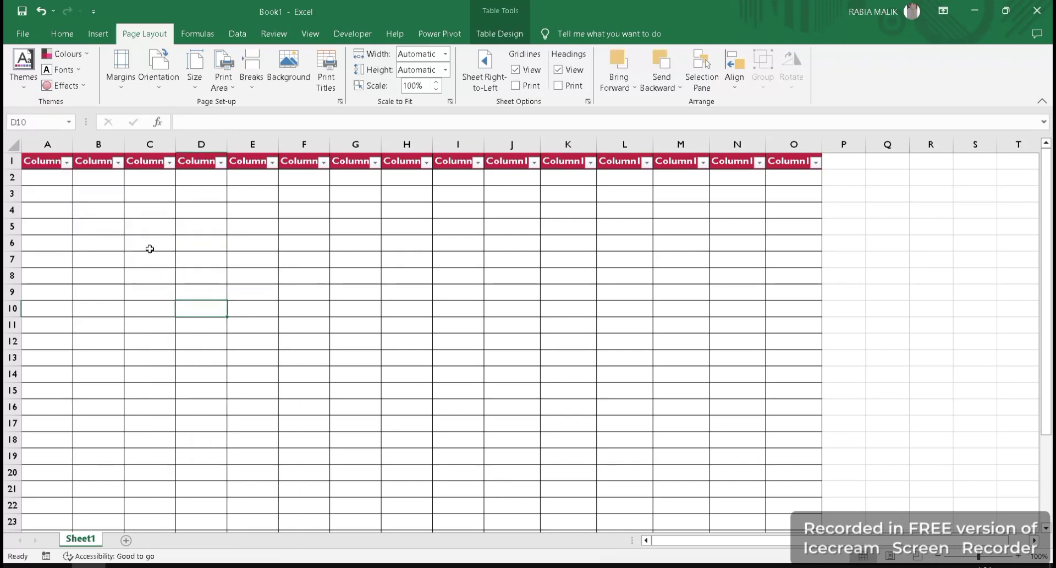
Browse the theme Colours, Fonts and Effects galleries without changing them
click(88, 54)
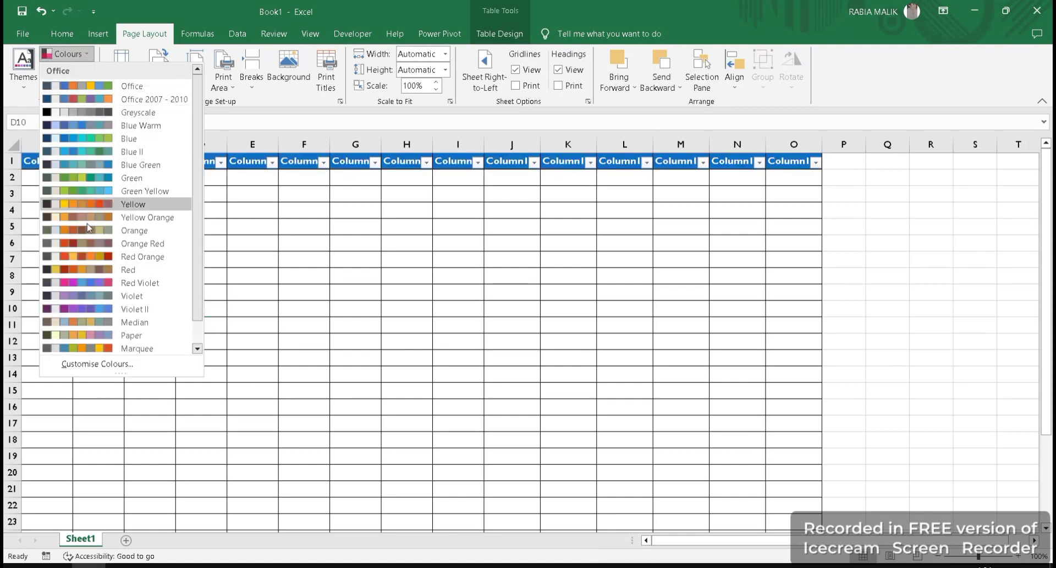
click(22, 82)
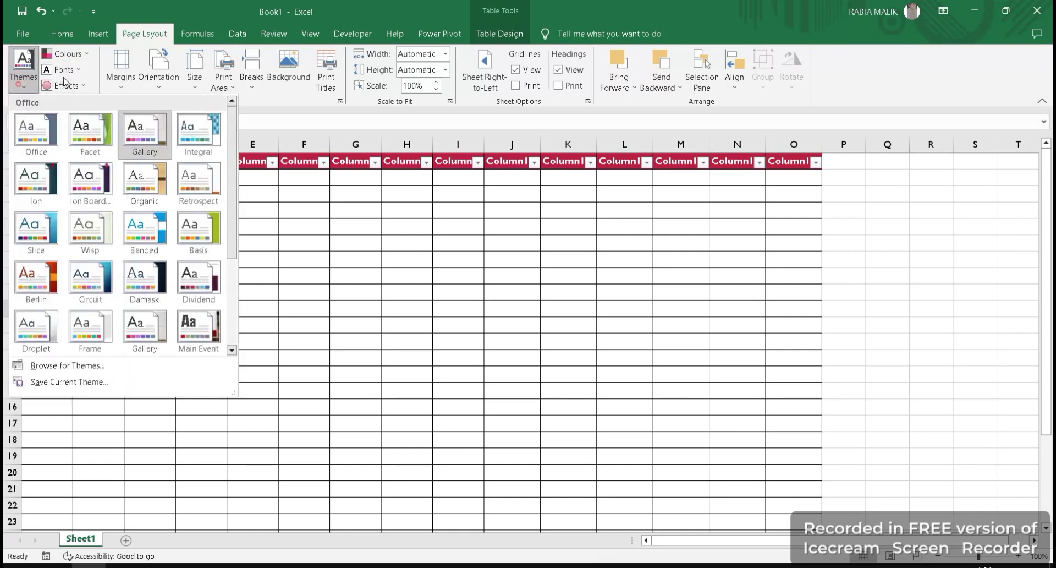
click(62, 69)
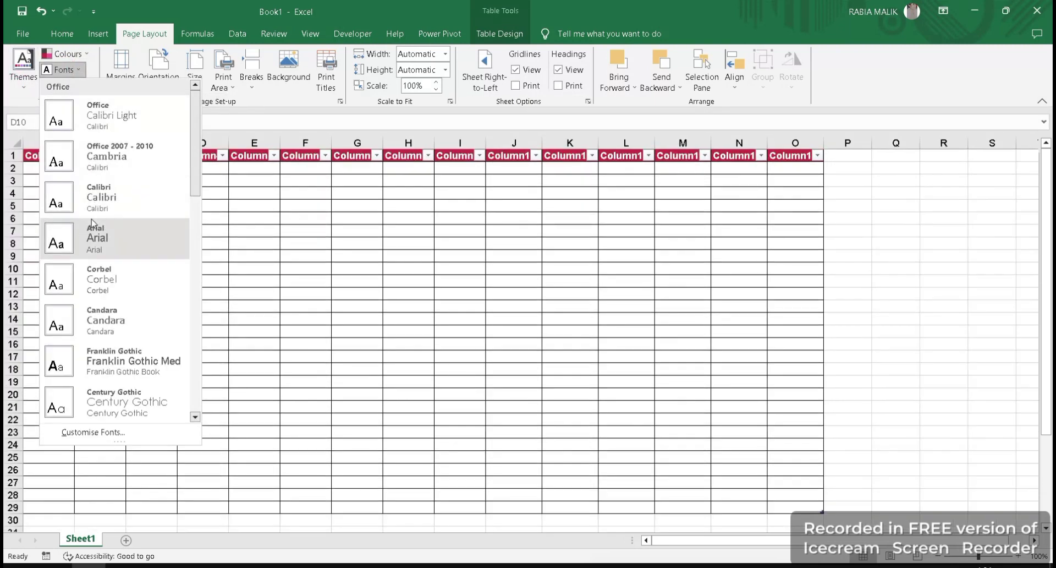
click(99, 34)
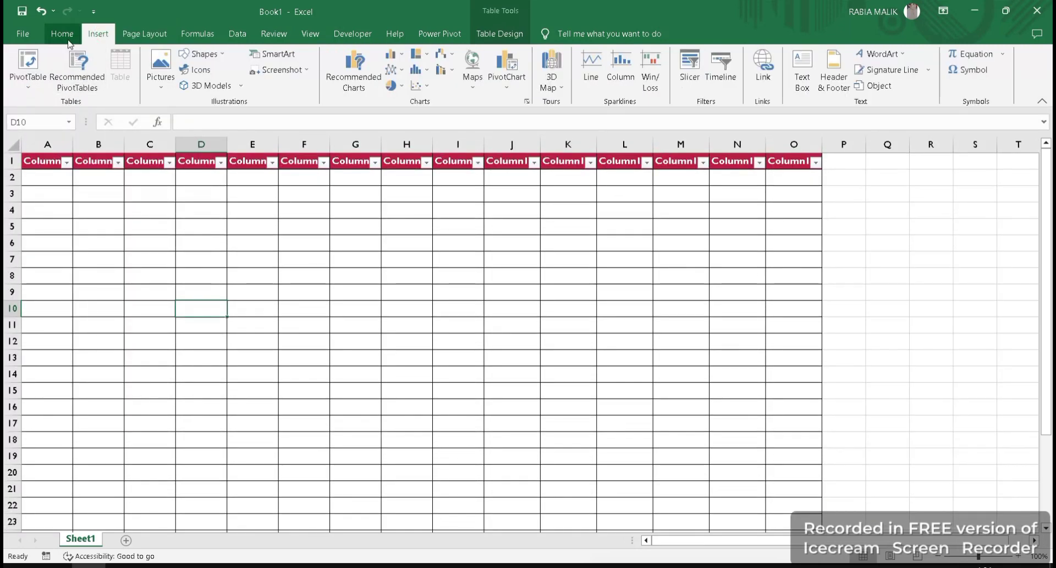
click(143, 34)
click(64, 85)
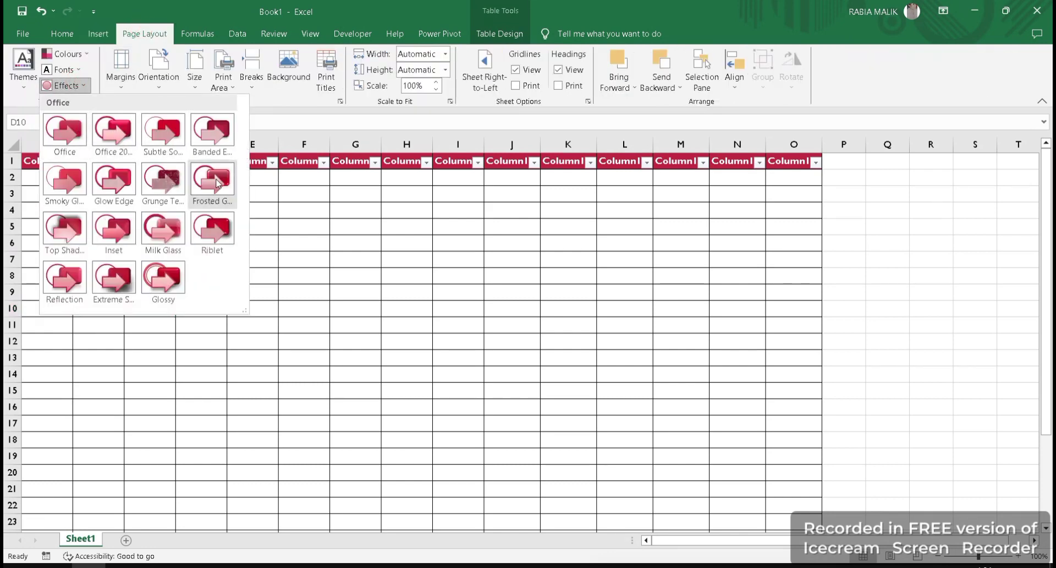
click(215, 178)
click(90, 162)
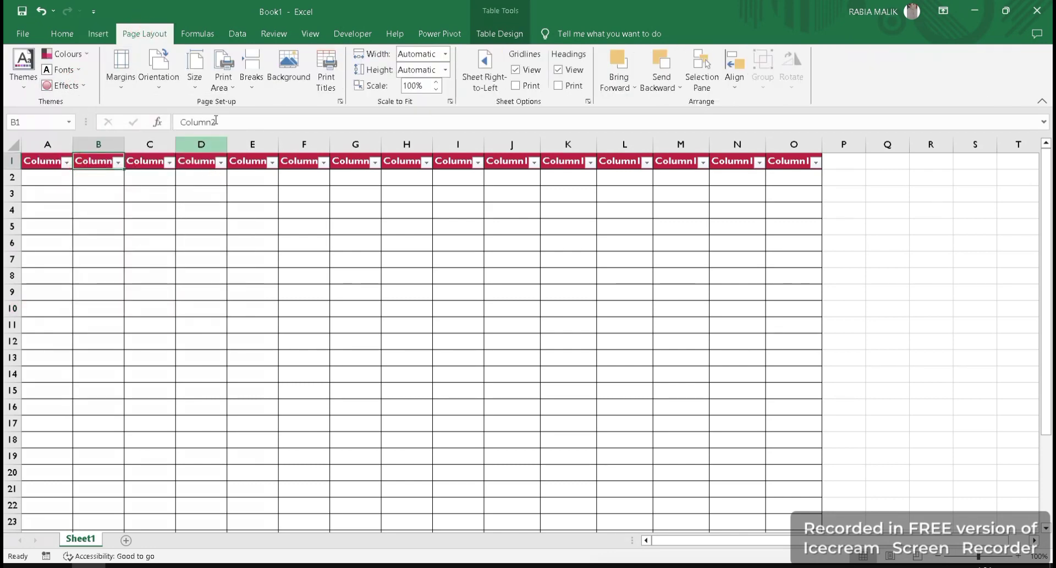
Look through the Margins, Orientation, Size, Print Area and Breaks menus, then start a sheet Background
click(121, 79)
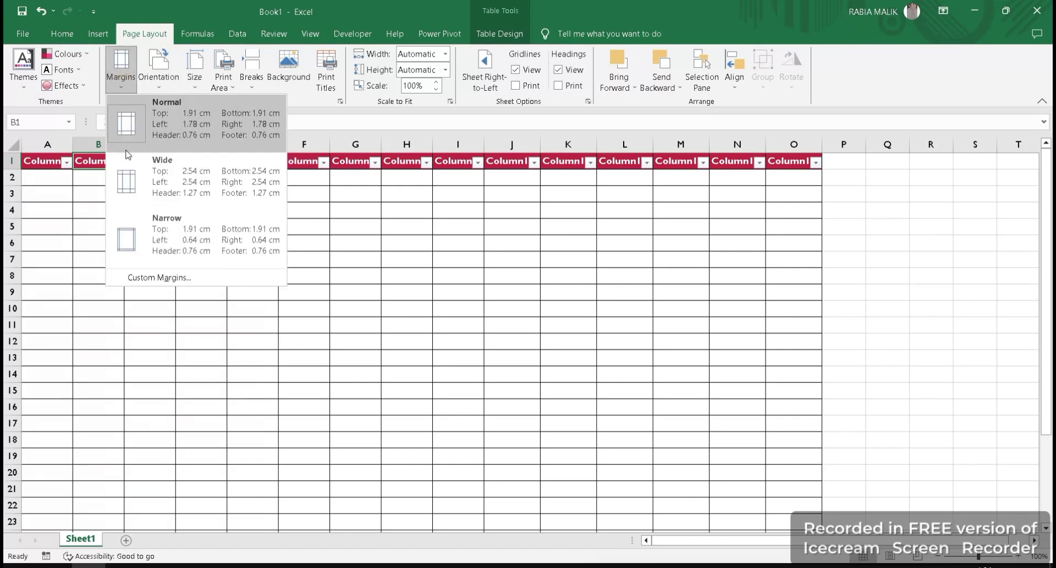
click(159, 78)
click(194, 82)
click(223, 80)
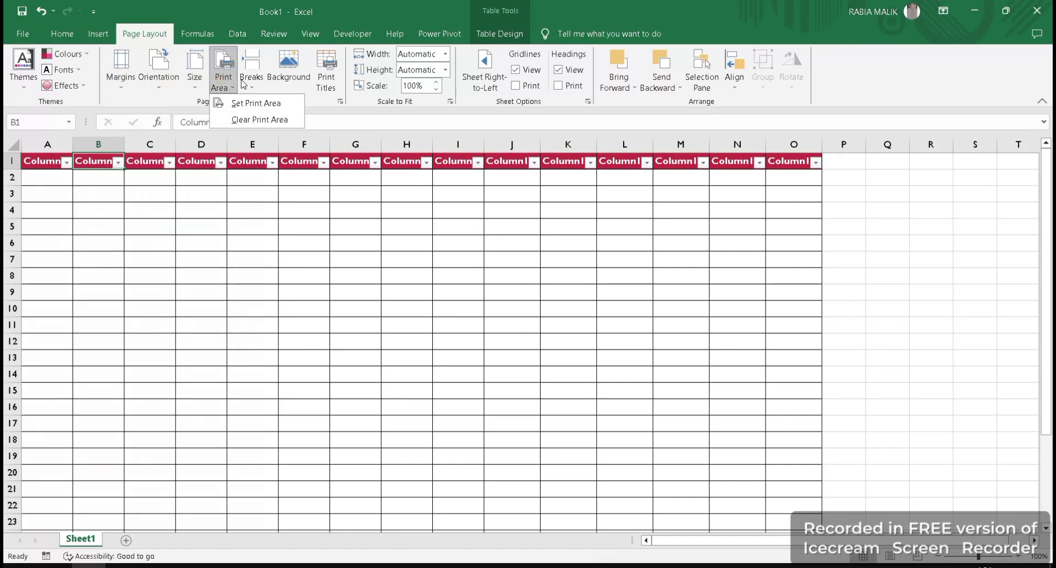
click(251, 80)
click(297, 80)
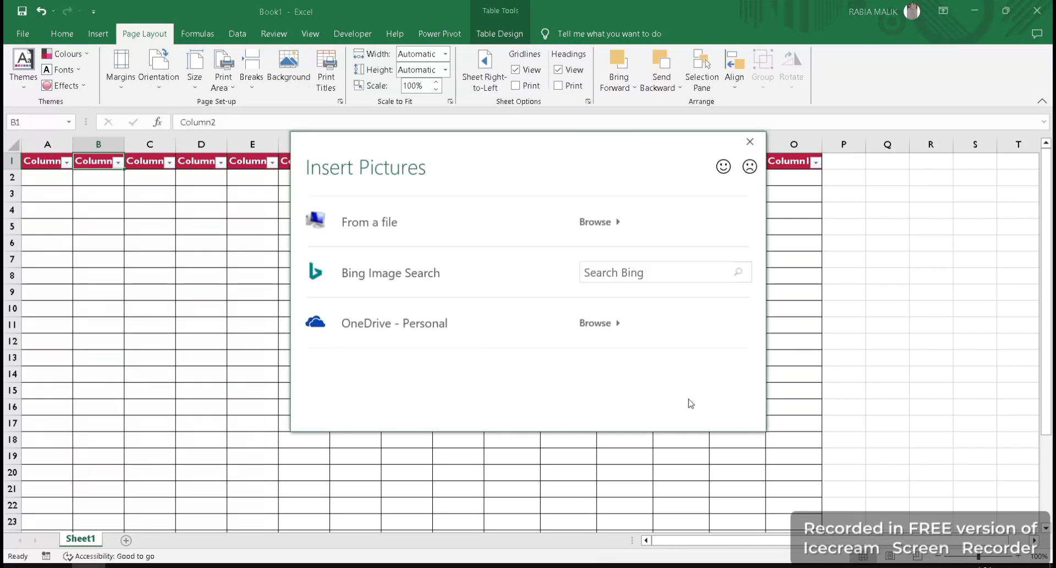
Search Bing images for 'excel' in Insert Pictures
click(629, 275)
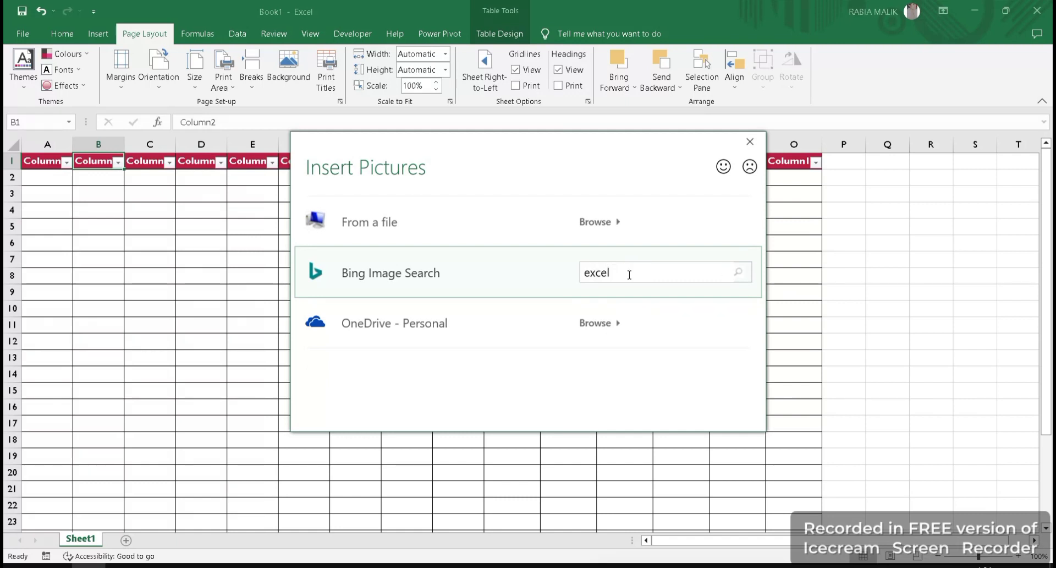
key(Return)
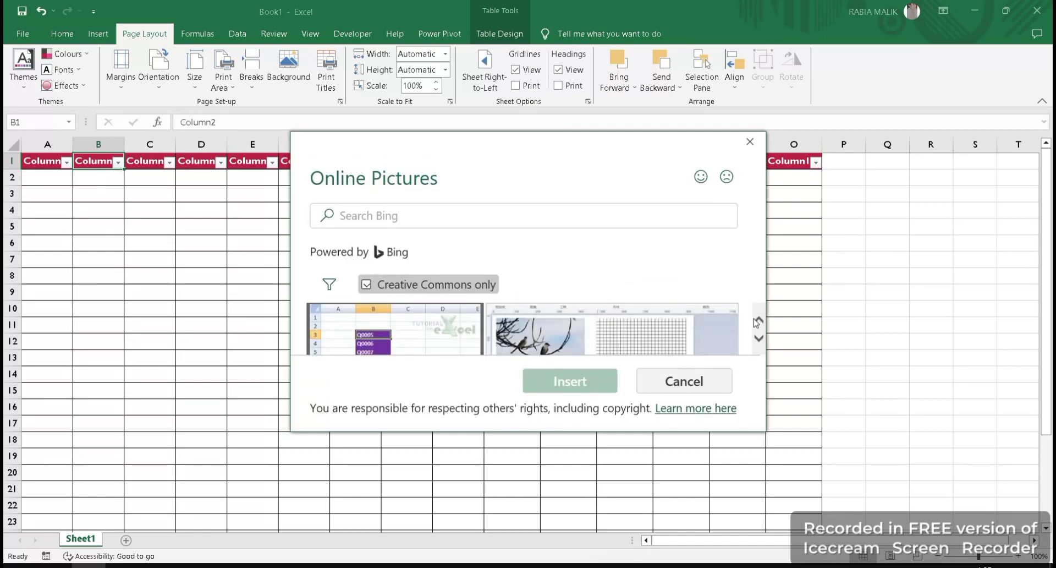
click(760, 340)
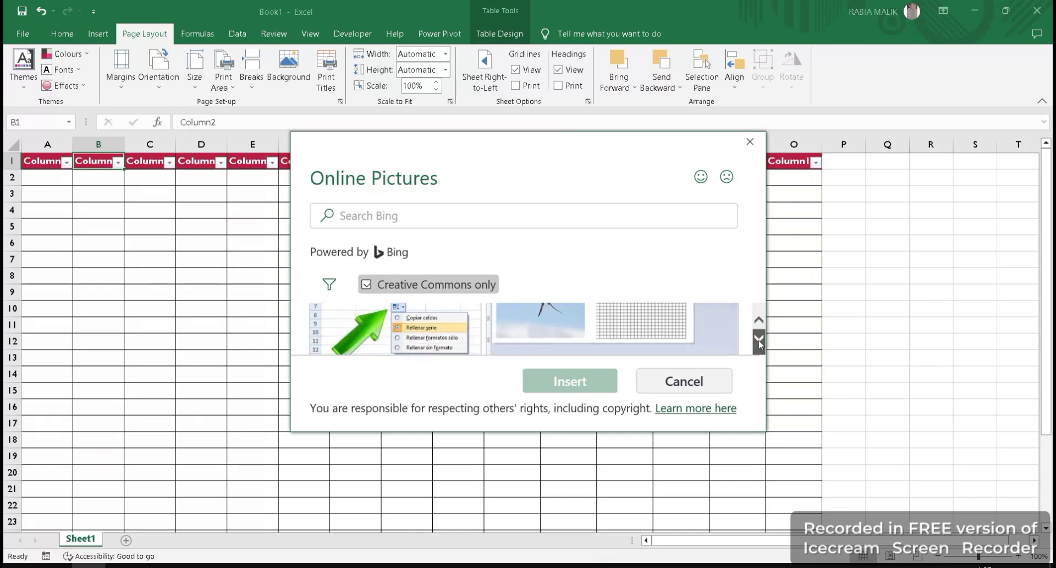
click(759, 339)
click(759, 339)
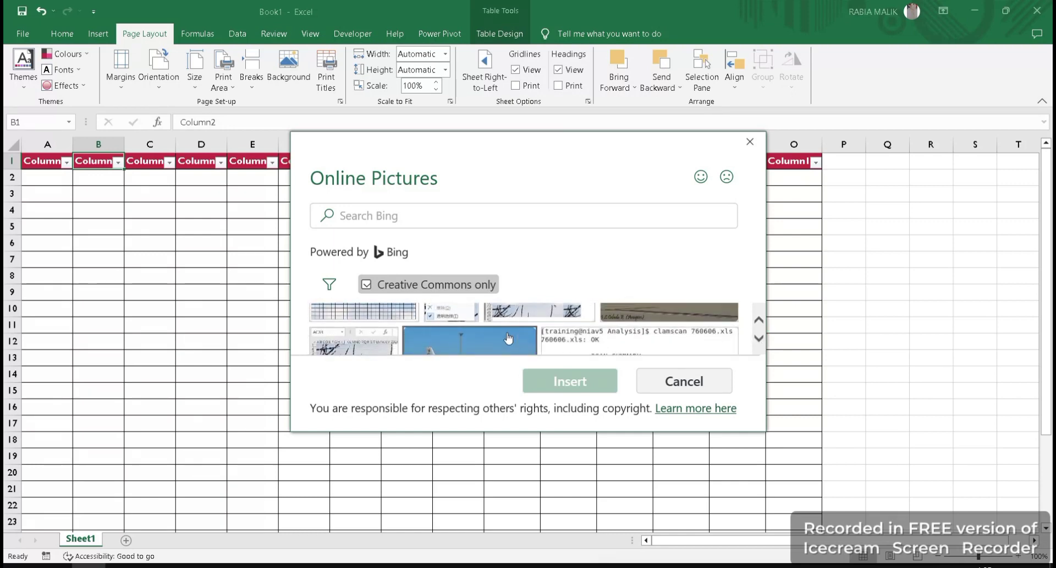
click(759, 338)
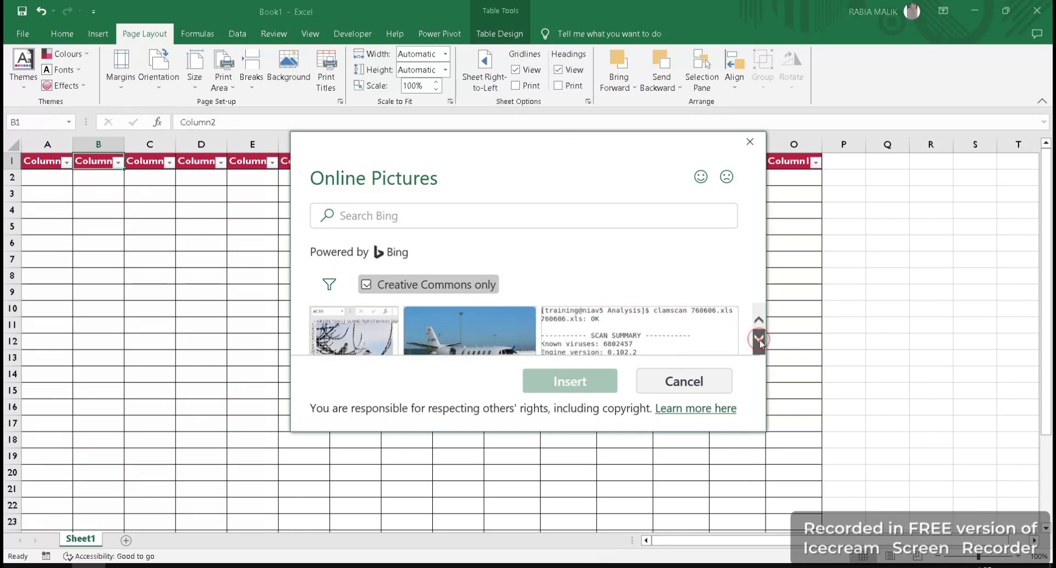
Tile the airplane photo as the sheet background, then delete the background again
click(483, 346)
click(577, 381)
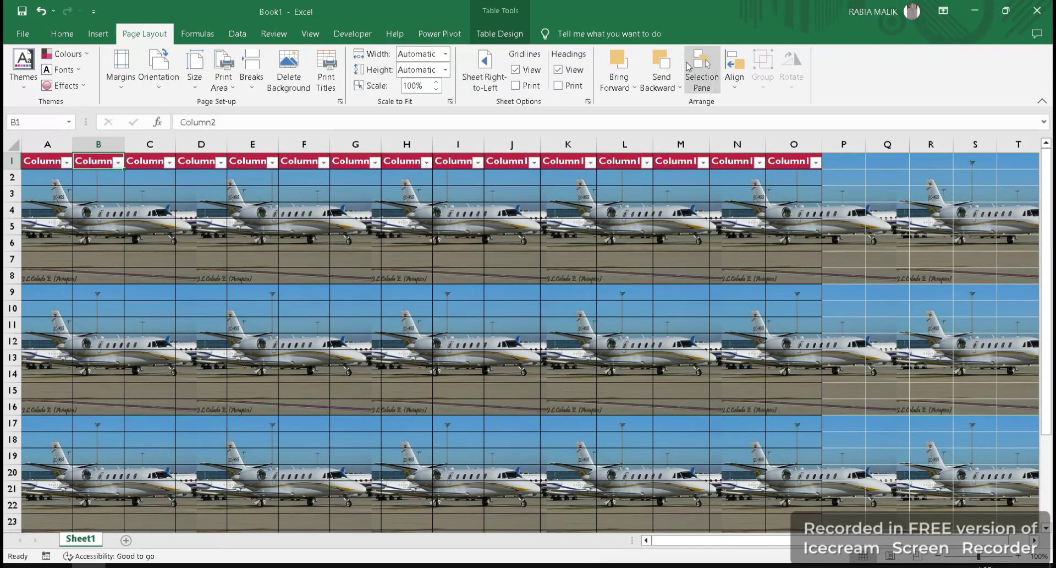
click(306, 83)
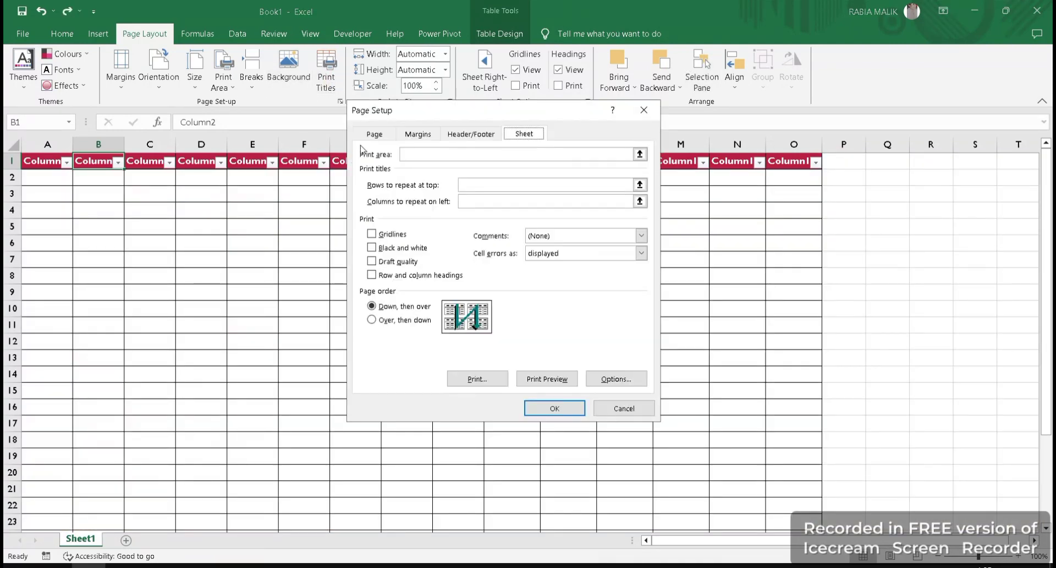
Close Page Setup and flip the sheet to right-to-left and back
click(618, 409)
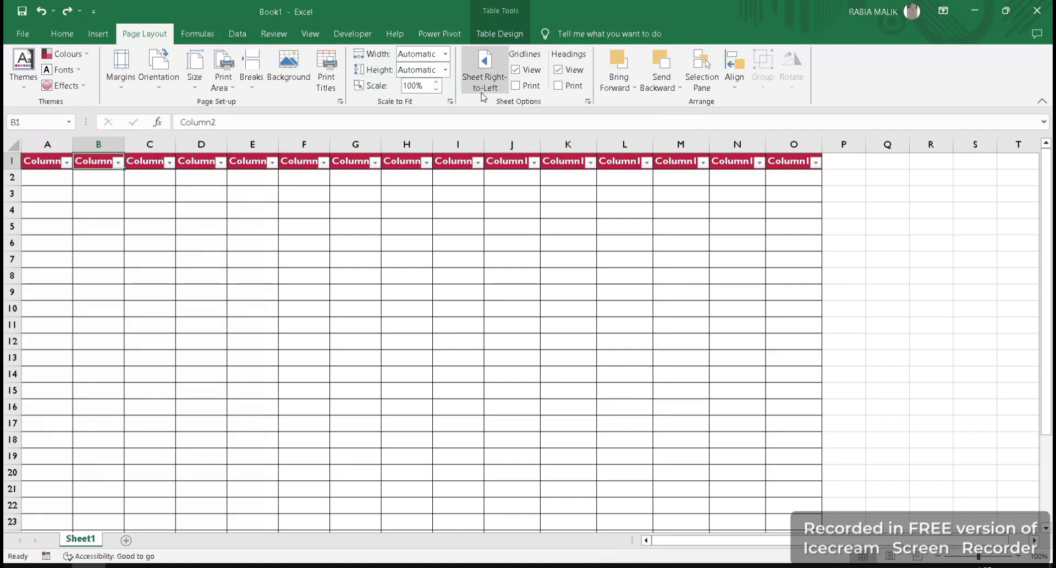
click(485, 75)
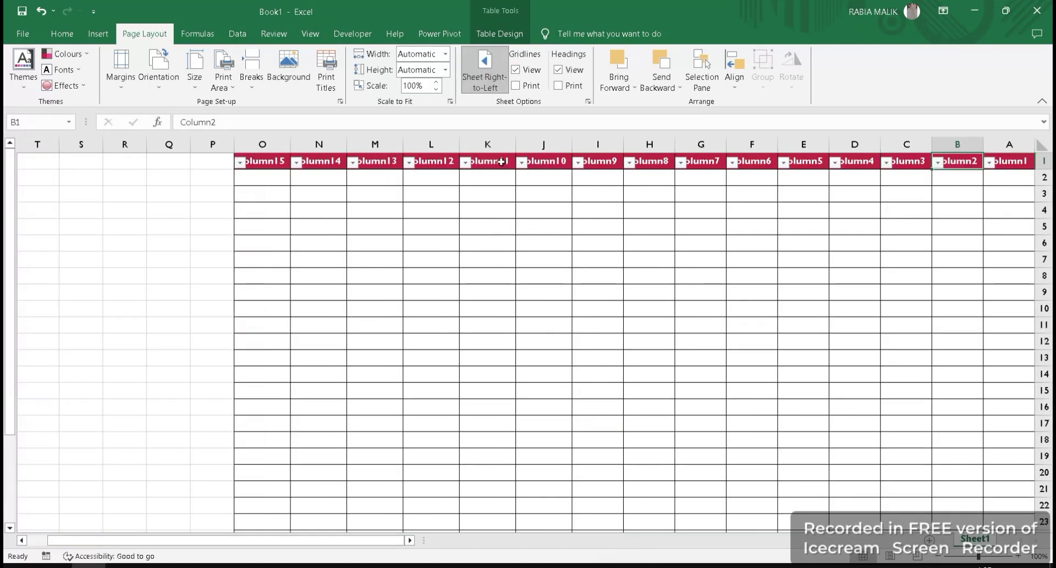
click(485, 71)
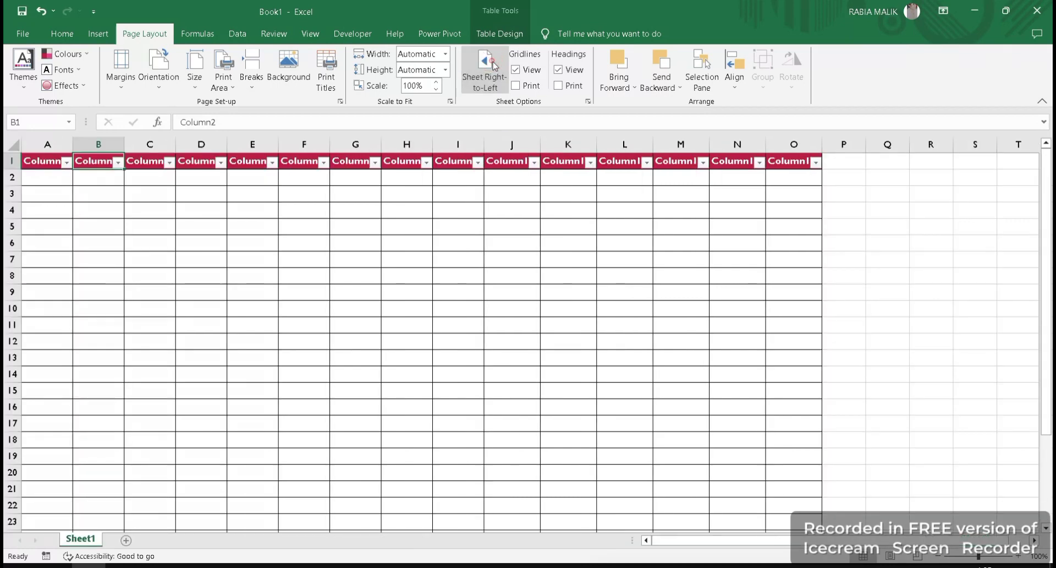
Leave gridlines visible on screen but turn off gridline printing
click(523, 71)
click(522, 71)
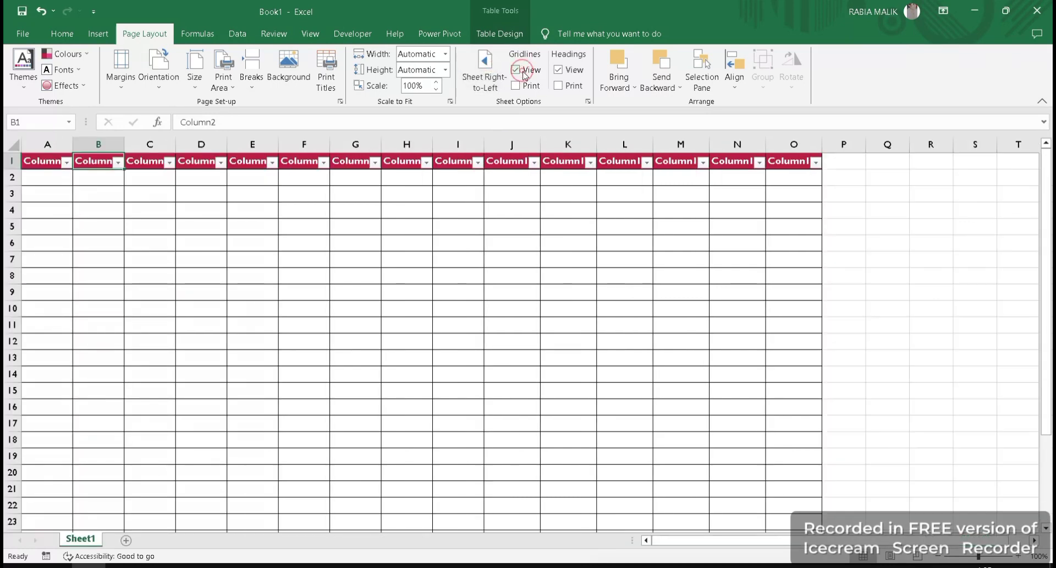
click(522, 71)
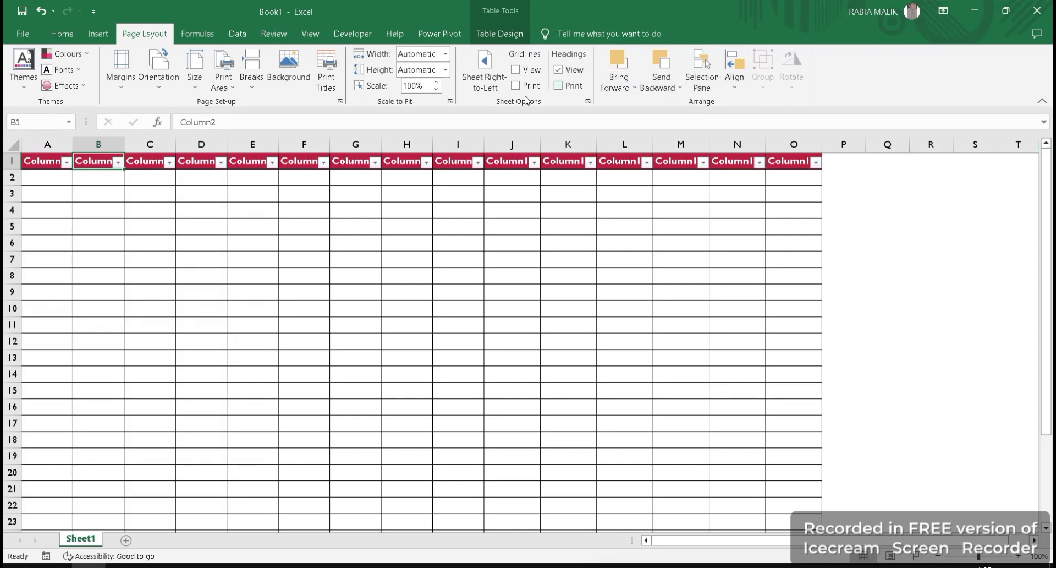
click(515, 71)
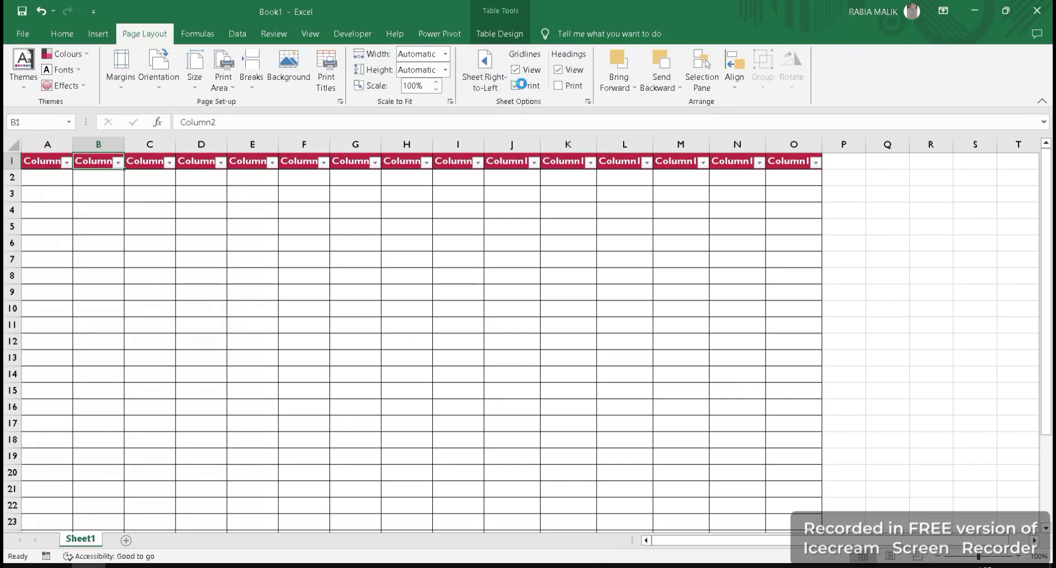
click(517, 86)
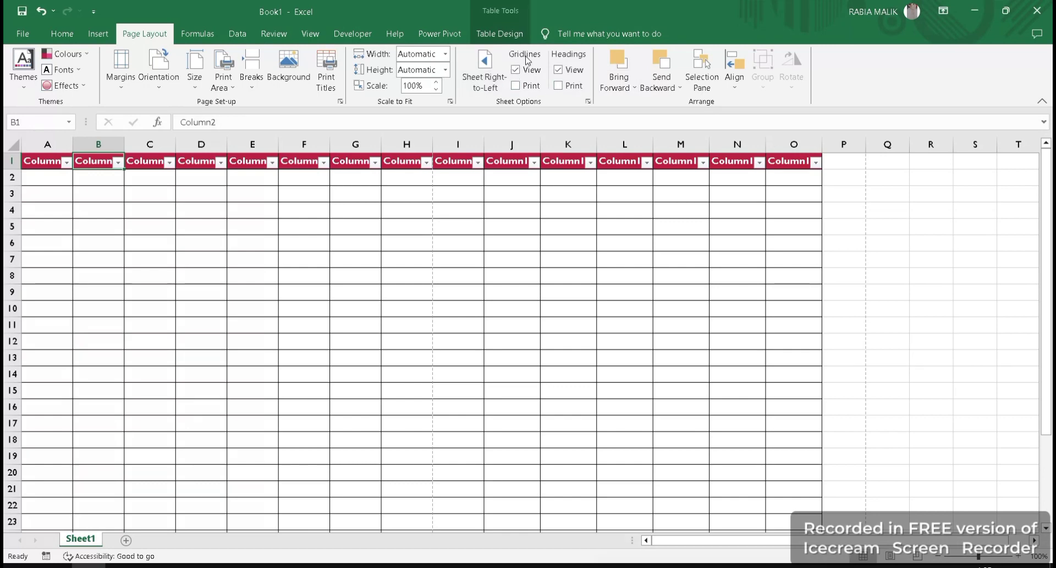
click(516, 70)
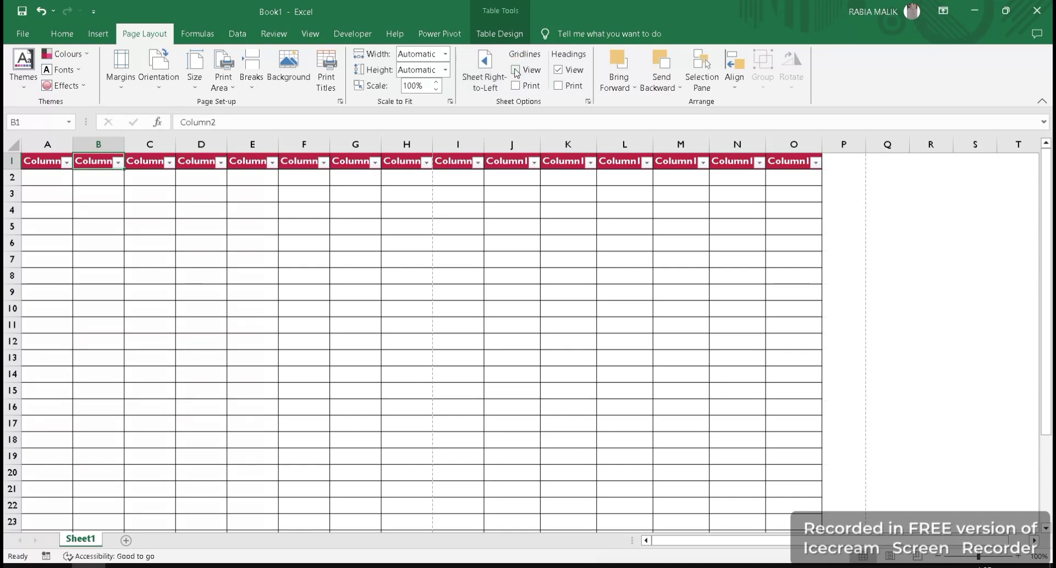
click(516, 70)
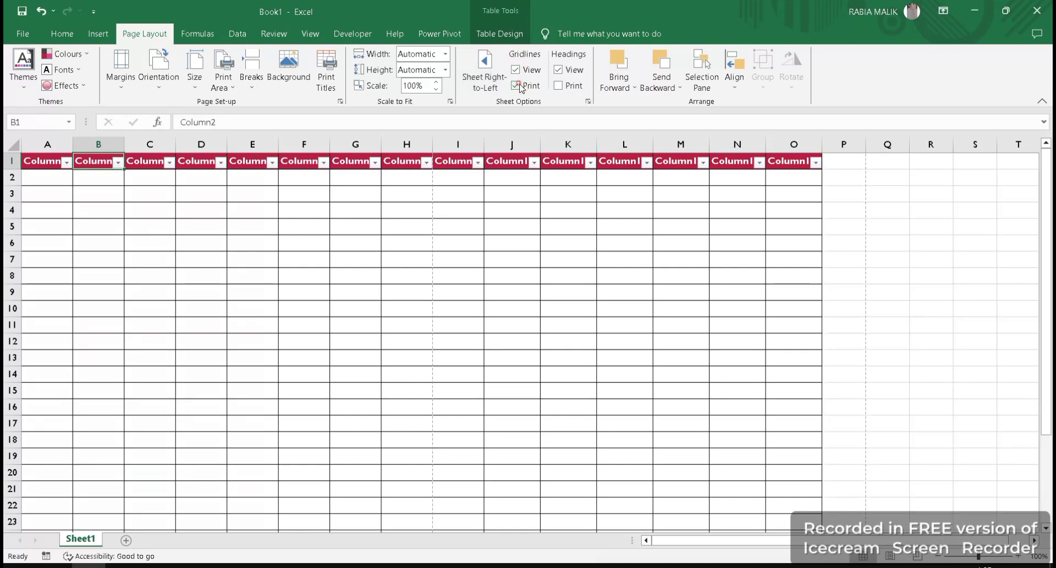
click(517, 86)
Keep row and column headings visible and set them to print
click(558, 70)
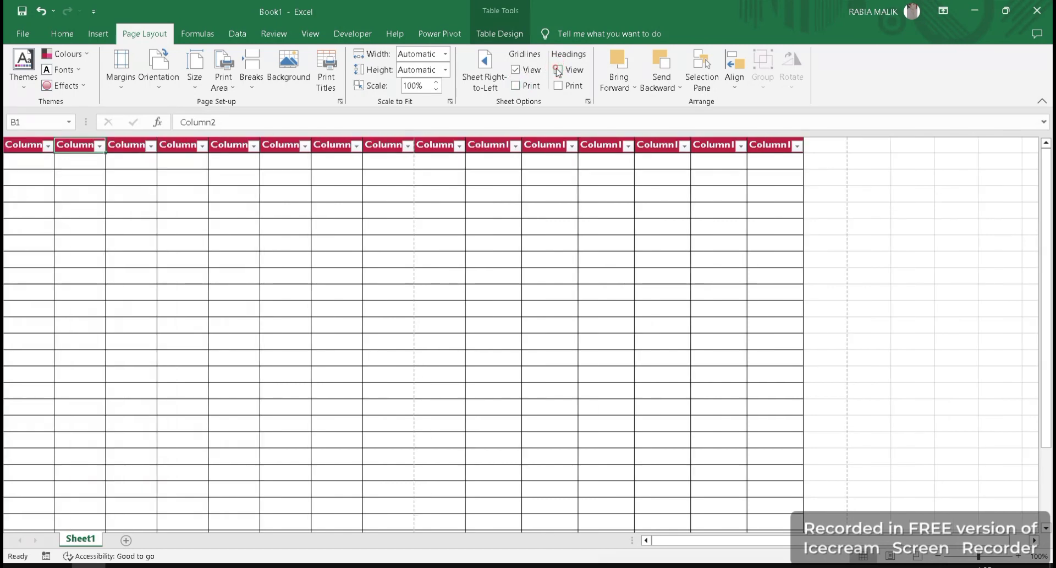
click(558, 70)
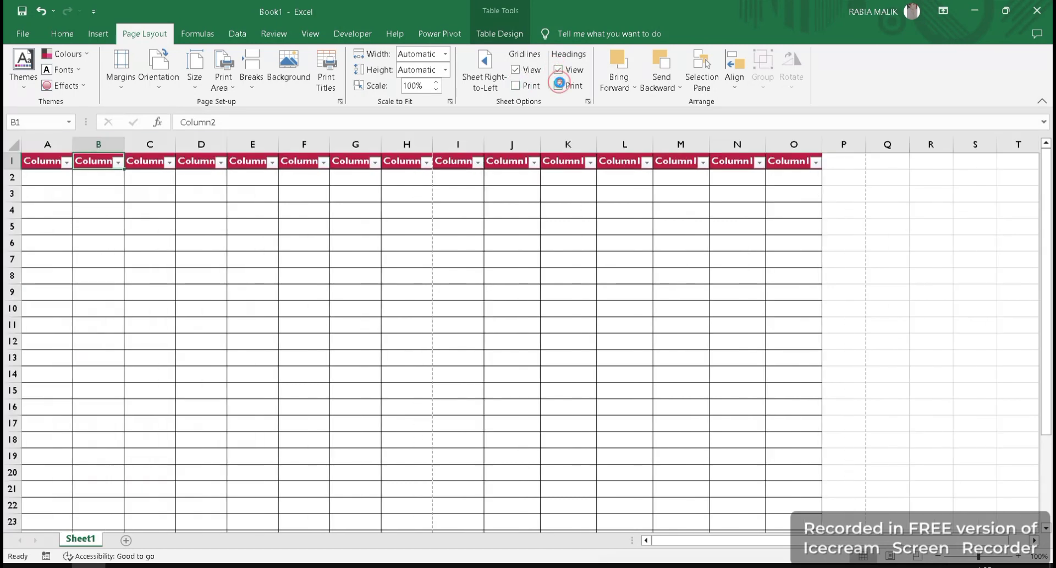
click(559, 85)
click(619, 88)
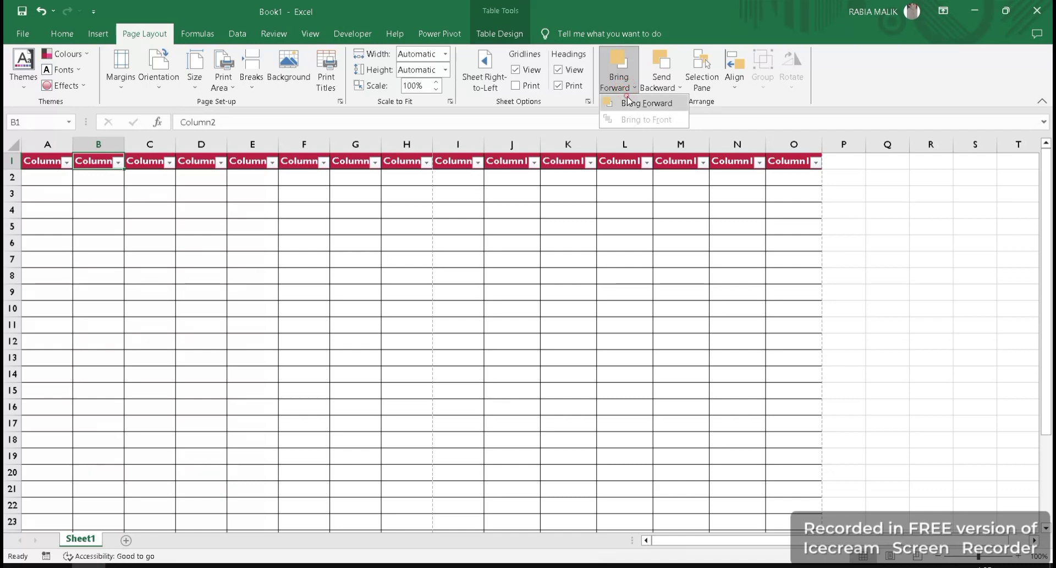
Open the Selection Pane listing the sheet's objects, browsing the layering and alignment choices
click(627, 103)
click(680, 88)
click(668, 104)
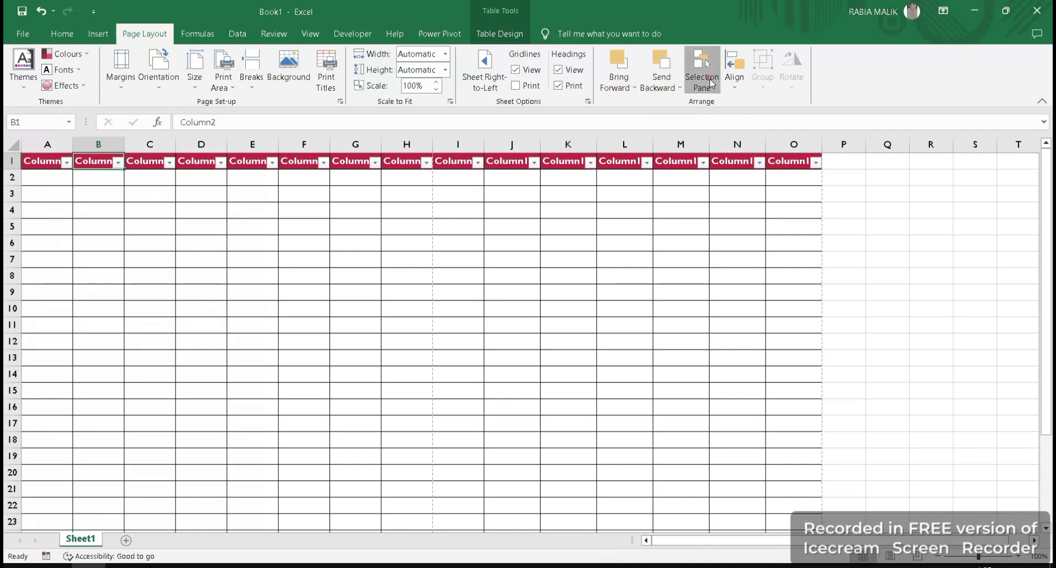
click(712, 83)
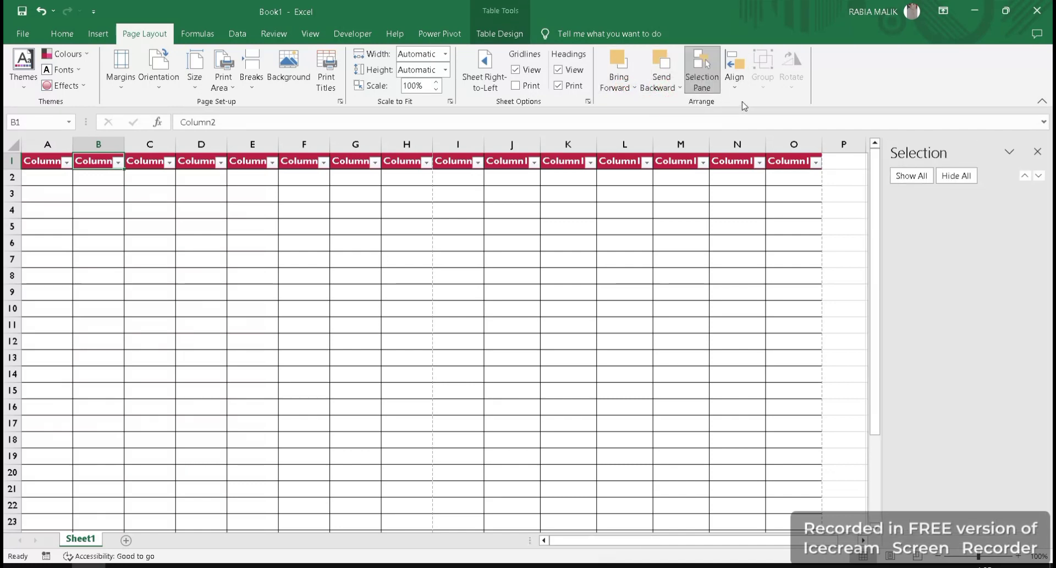
click(735, 80)
click(641, 73)
click(604, 76)
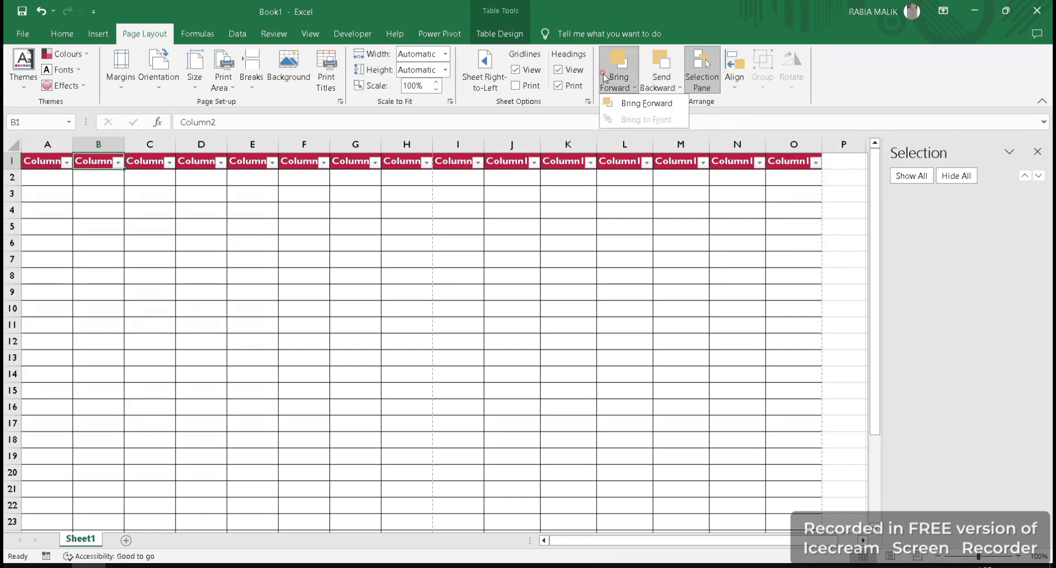
Draw an oval circle spanning F4 to I15 and give it a purple style
click(98, 33)
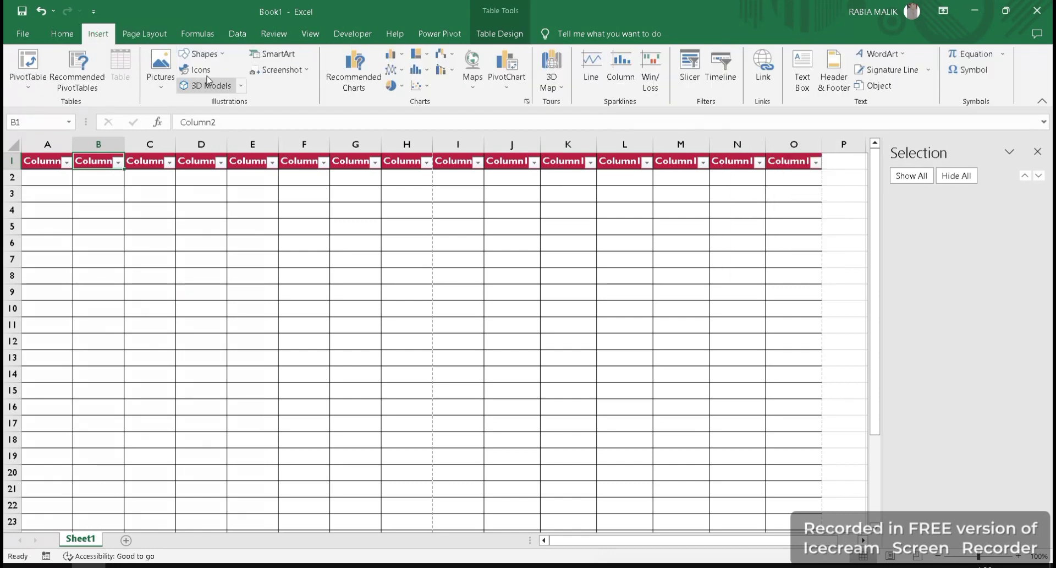
click(215, 54)
click(236, 93)
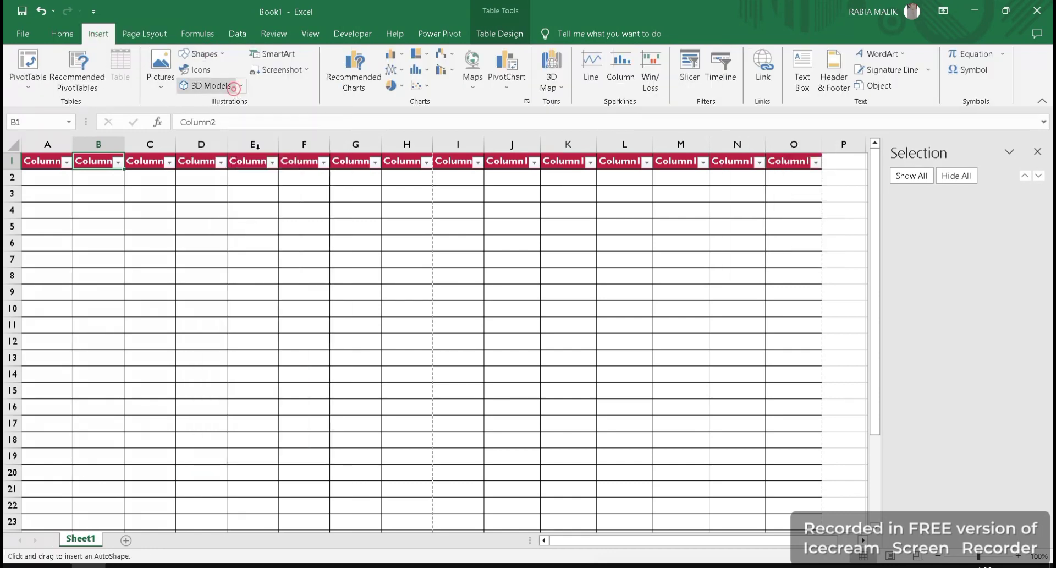
drag(281, 202, 479, 395)
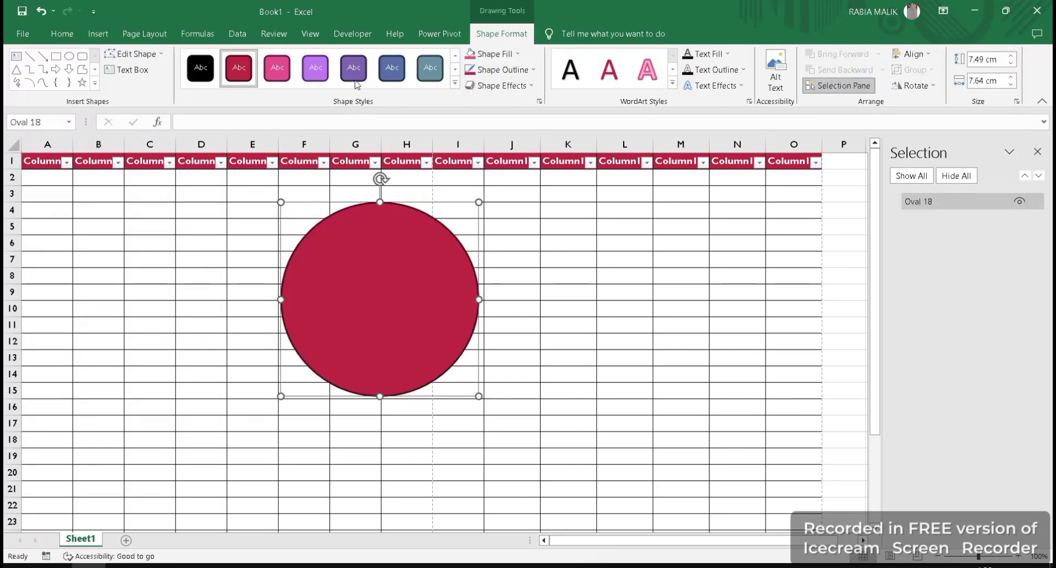
click(354, 77)
Duplicate the circle, restyle the copy red, and overlap it with the purple one
key(ctrl+d)
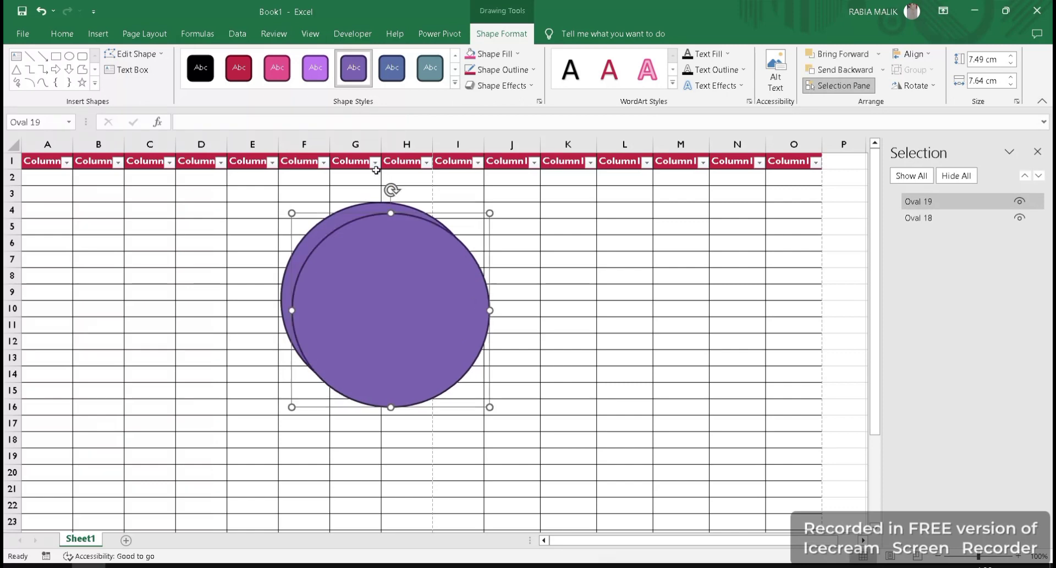
mouse_move(437, 283)
mouse_down()
mouse_move(498, 315)
mouse_move(498, 329)
mouse_up()
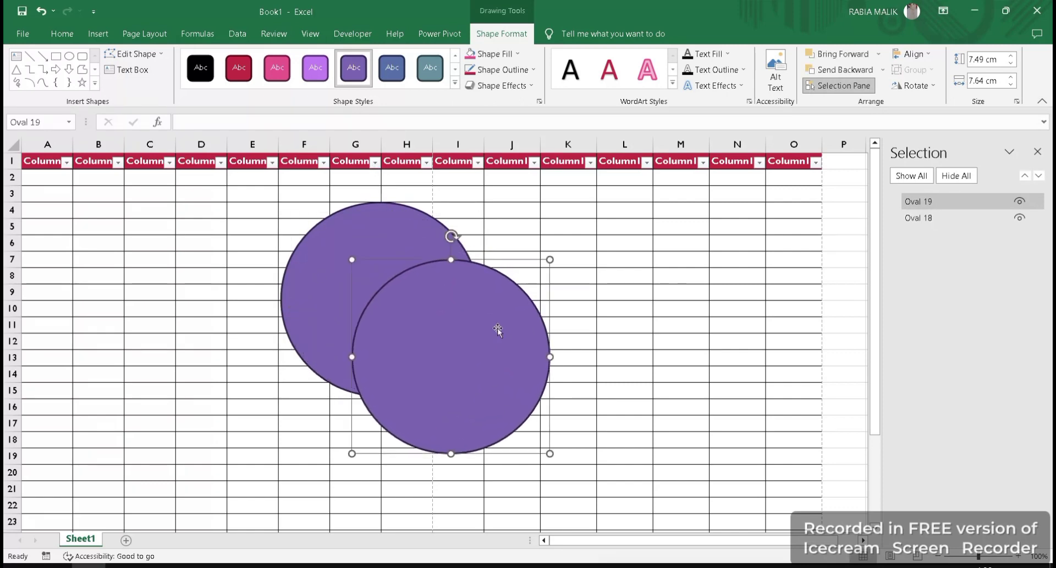
click(238, 69)
mouse_move(438, 280)
mouse_down()
mouse_move(391, 242)
mouse_move(393, 220)
mouse_up()
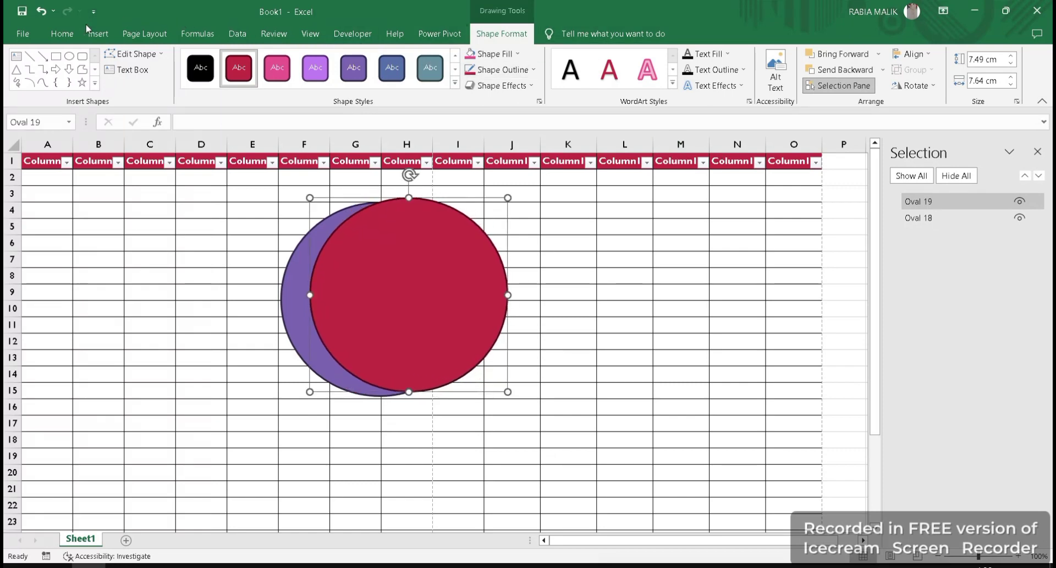
Send the red circle backward behind the purple circle
click(98, 33)
click(145, 33)
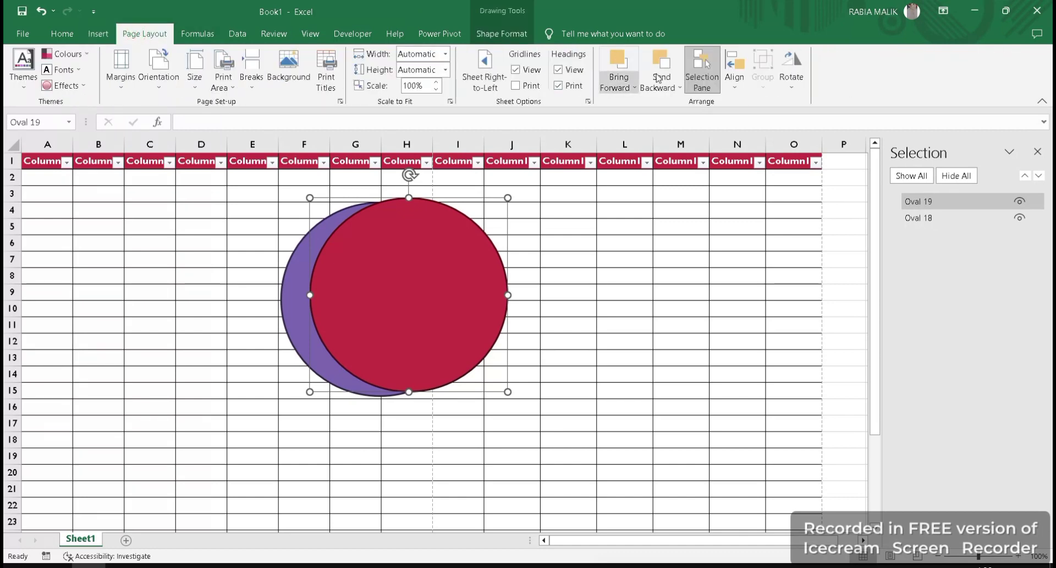
click(501, 34)
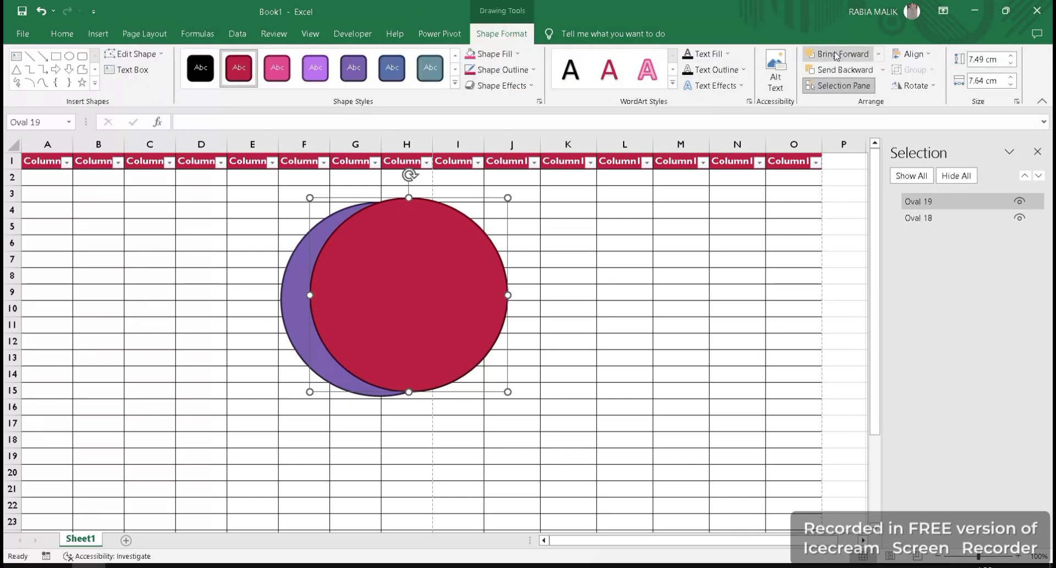
click(144, 39)
click(658, 87)
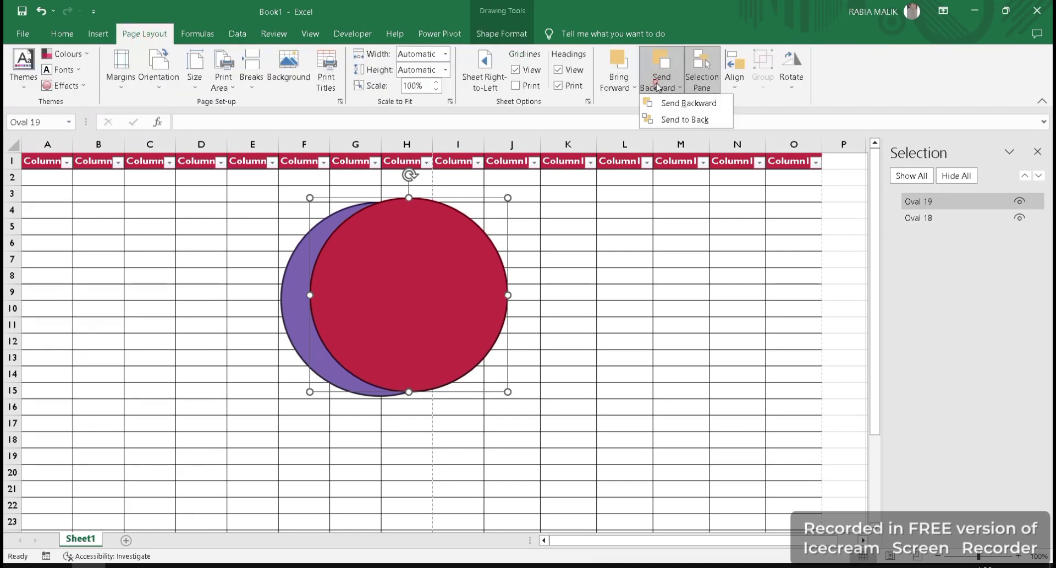
click(692, 119)
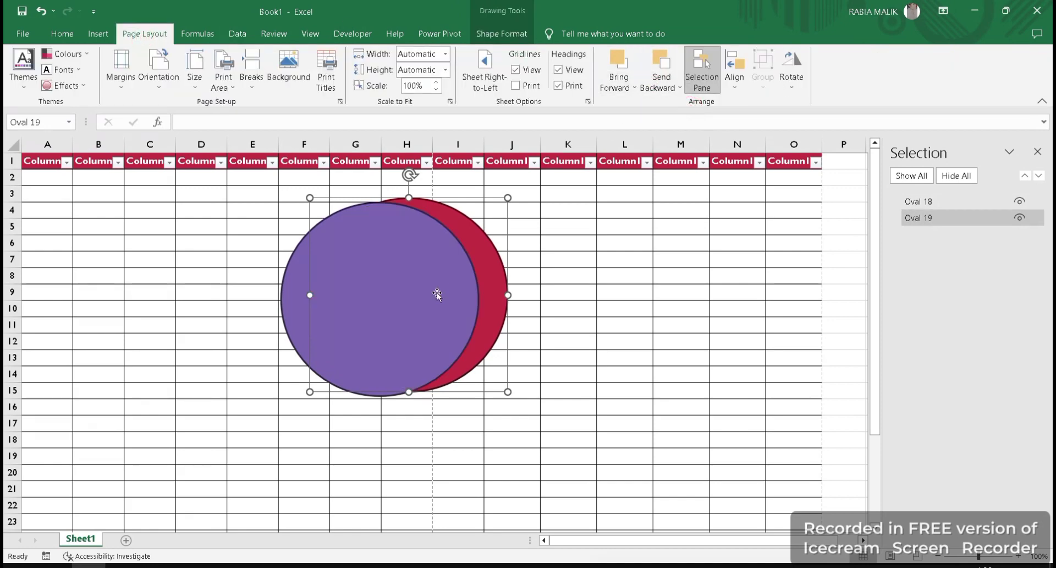
Bring the red circle in front of the purple one, then delete it
click(439, 292)
click(619, 83)
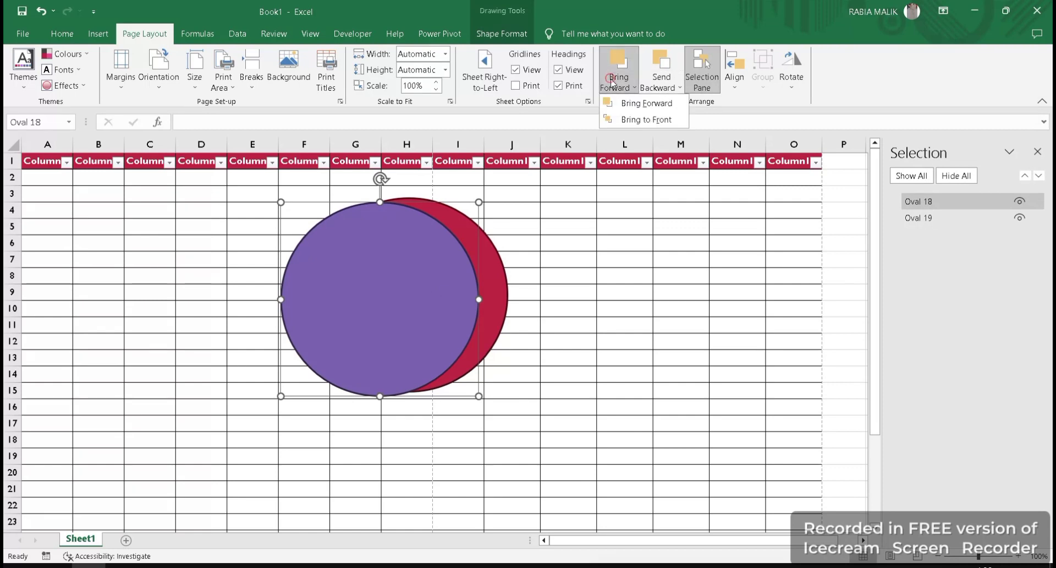
click(627, 118)
click(490, 272)
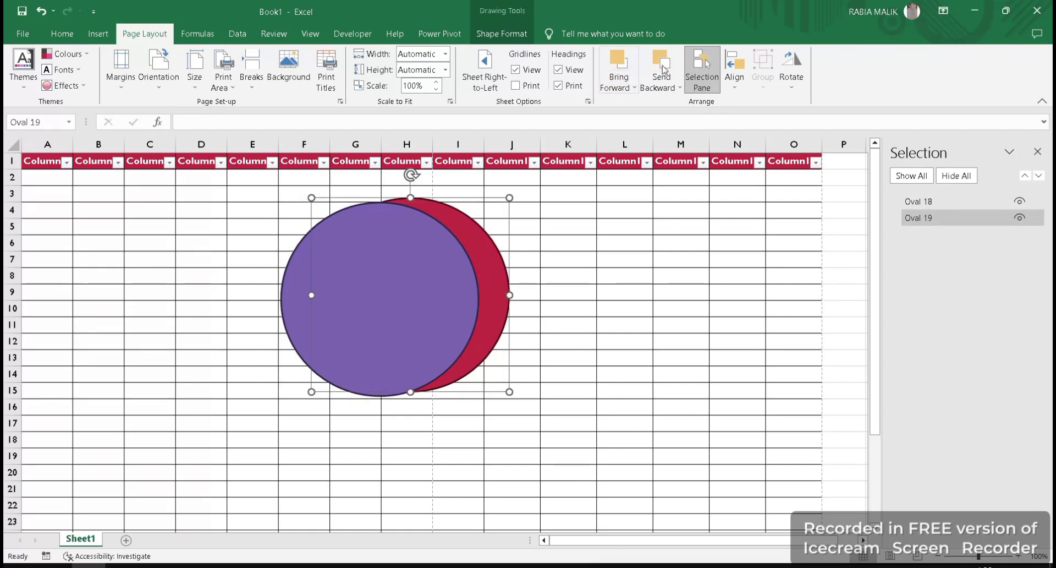
click(634, 87)
click(632, 118)
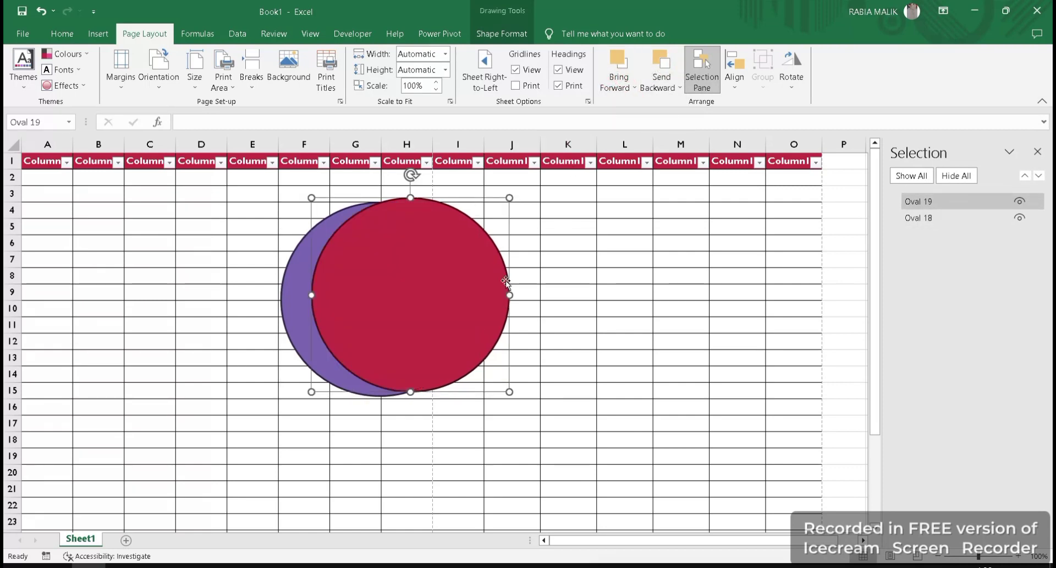
key(Delete)
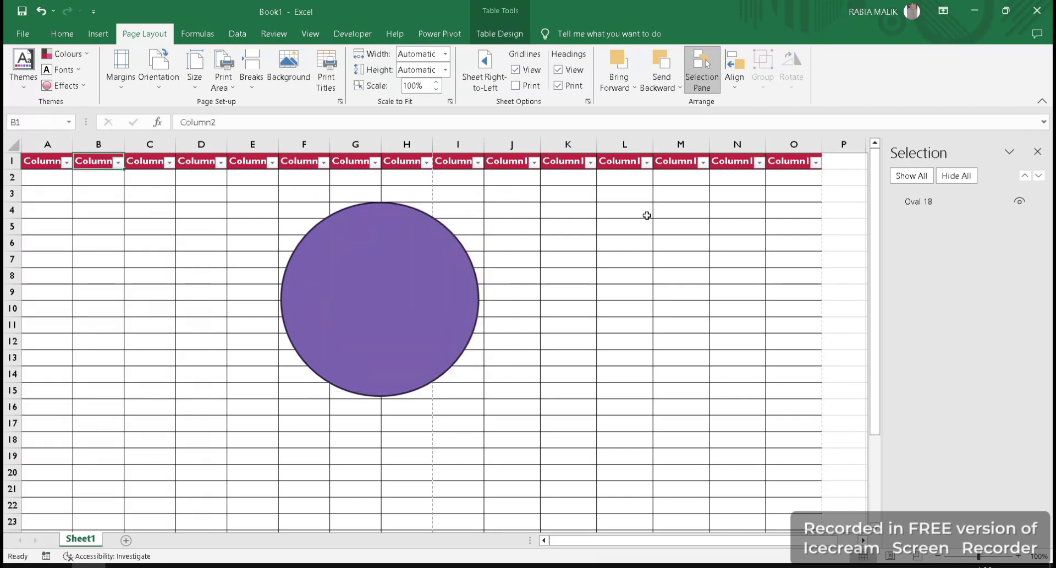
Delete the purple circle from Sheet1 and show the Formulas tab
click(469, 283)
key(Delete)
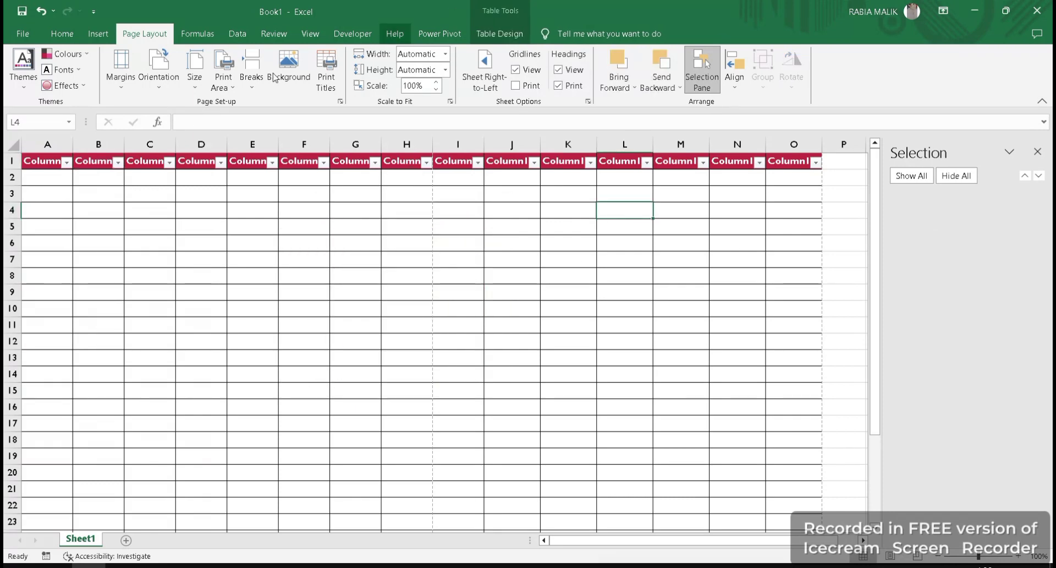
click(201, 35)
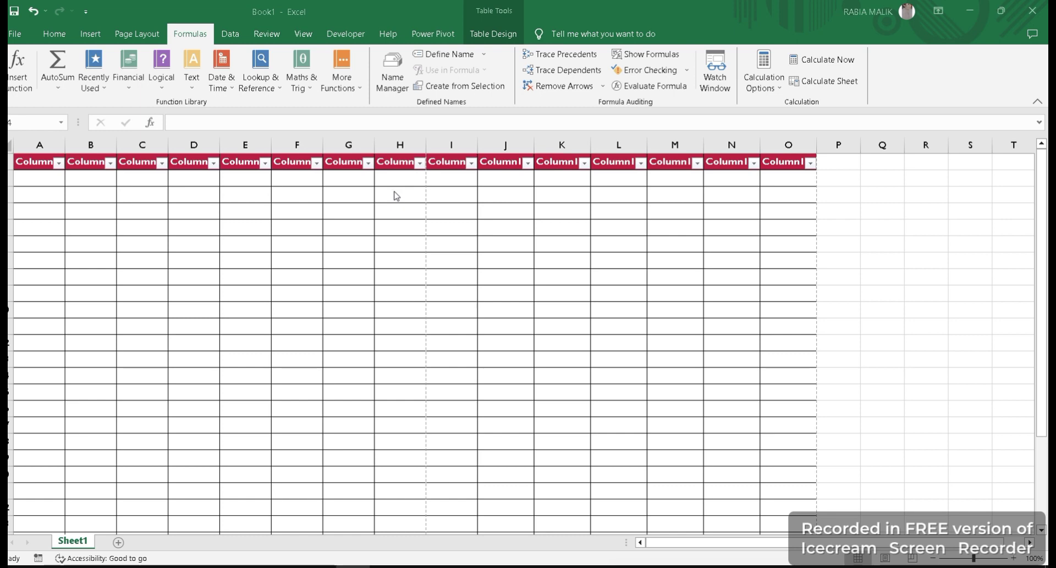
Add a new blank Sheet2, glance back at Sheet1, and return to Sheet2
click(118, 542)
drag(116, 541, 66, 547)
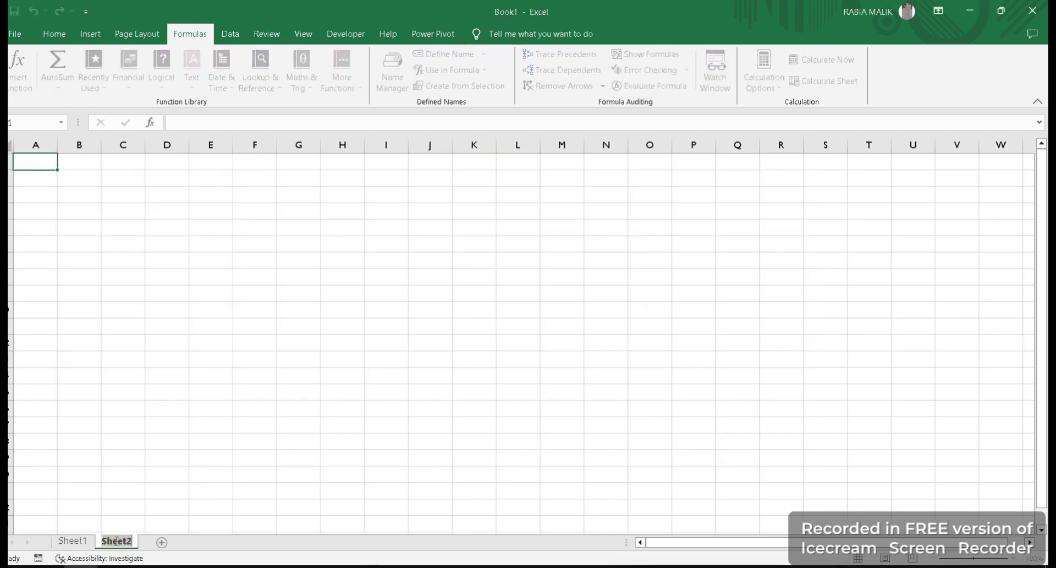
click(69, 542)
click(116, 542)
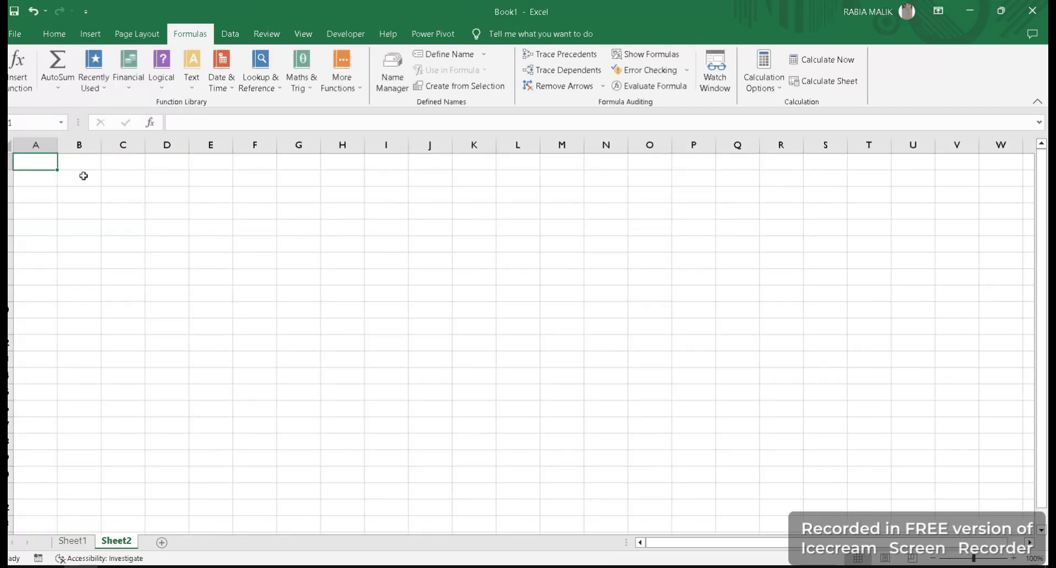